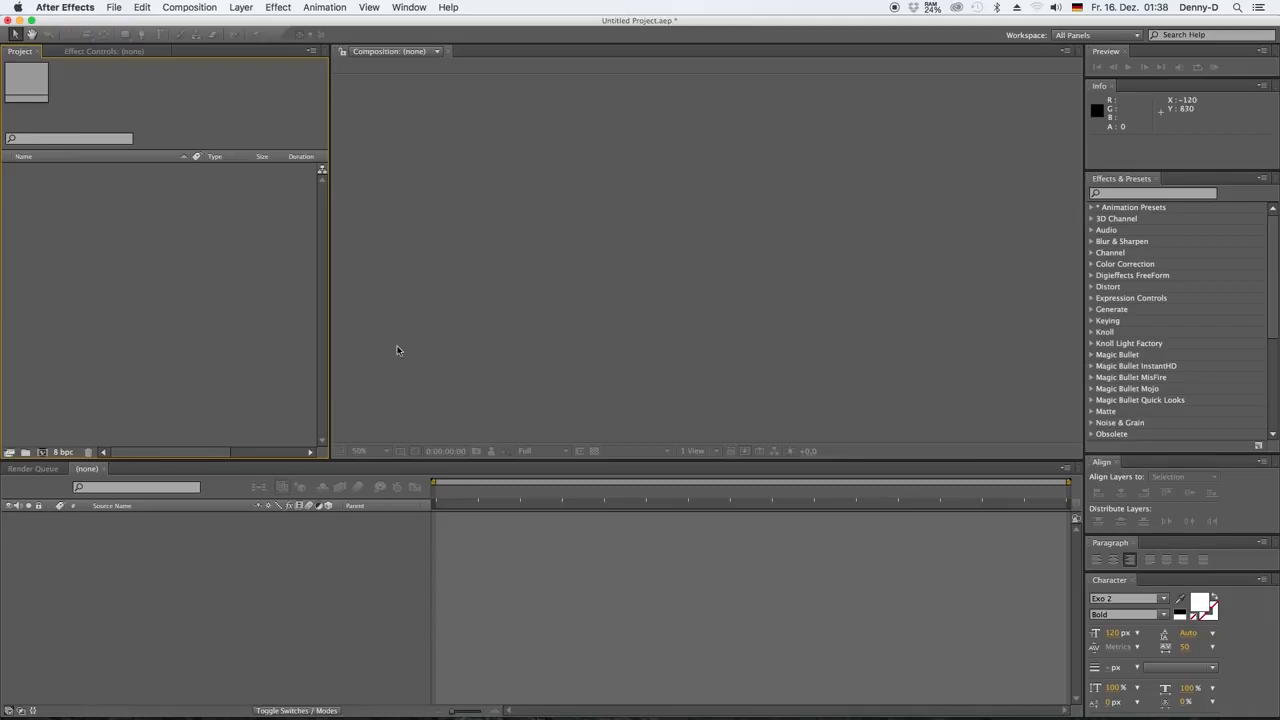
Create a new 1920 × 1080 composition at 30 frames per second with a duration of 0:00:06:00
{"action": "left_click", "coordinate": [43, 453]}
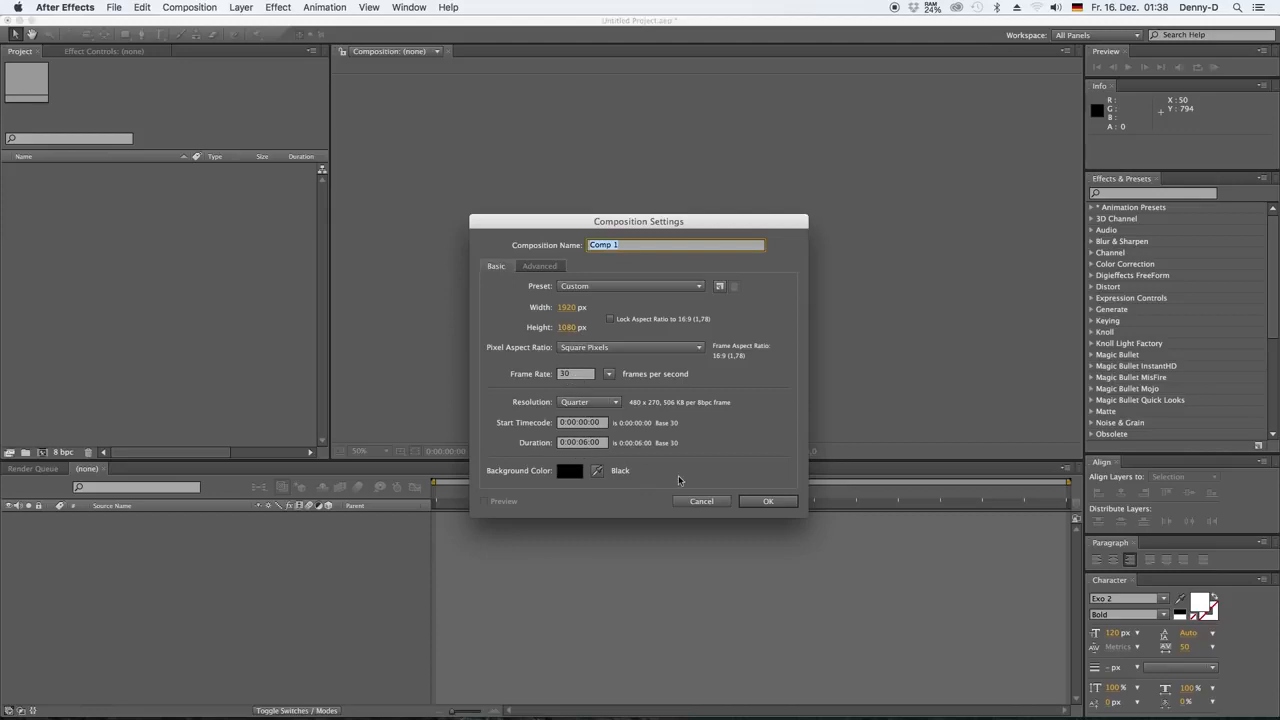
{"action": "left_click", "coordinate": [781, 504]}
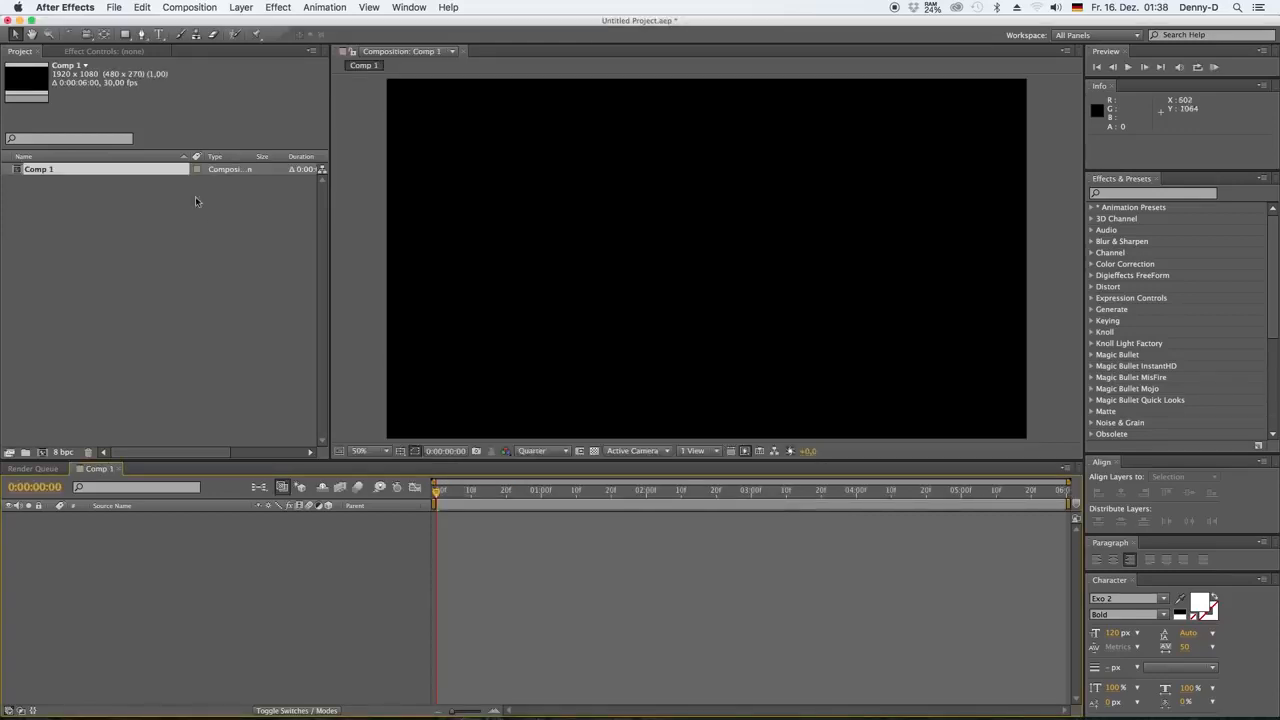
Import Logo Image.ai as footage and add it as a layer to Comp 1
{"action": "left_click", "coordinate": [114, 7]}
{"action": "mouse_move", "coordinate": [175, 208]}
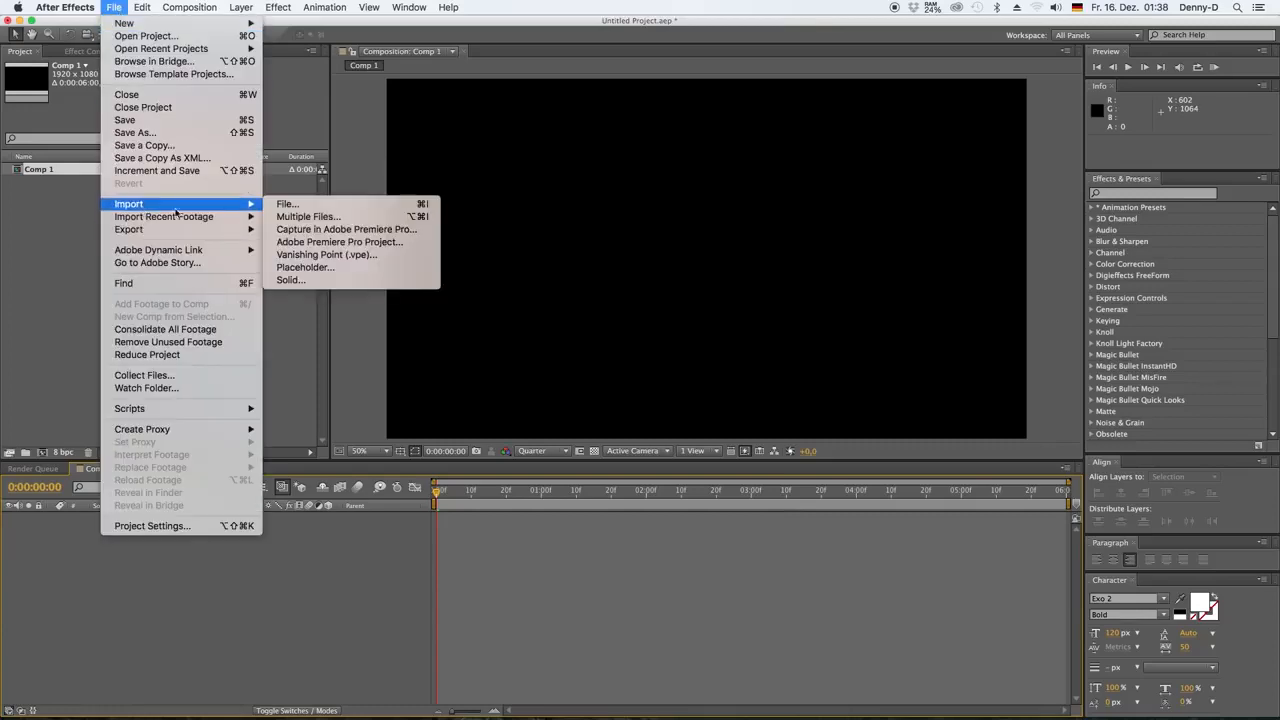
{"action": "left_click", "coordinate": [314, 206]}
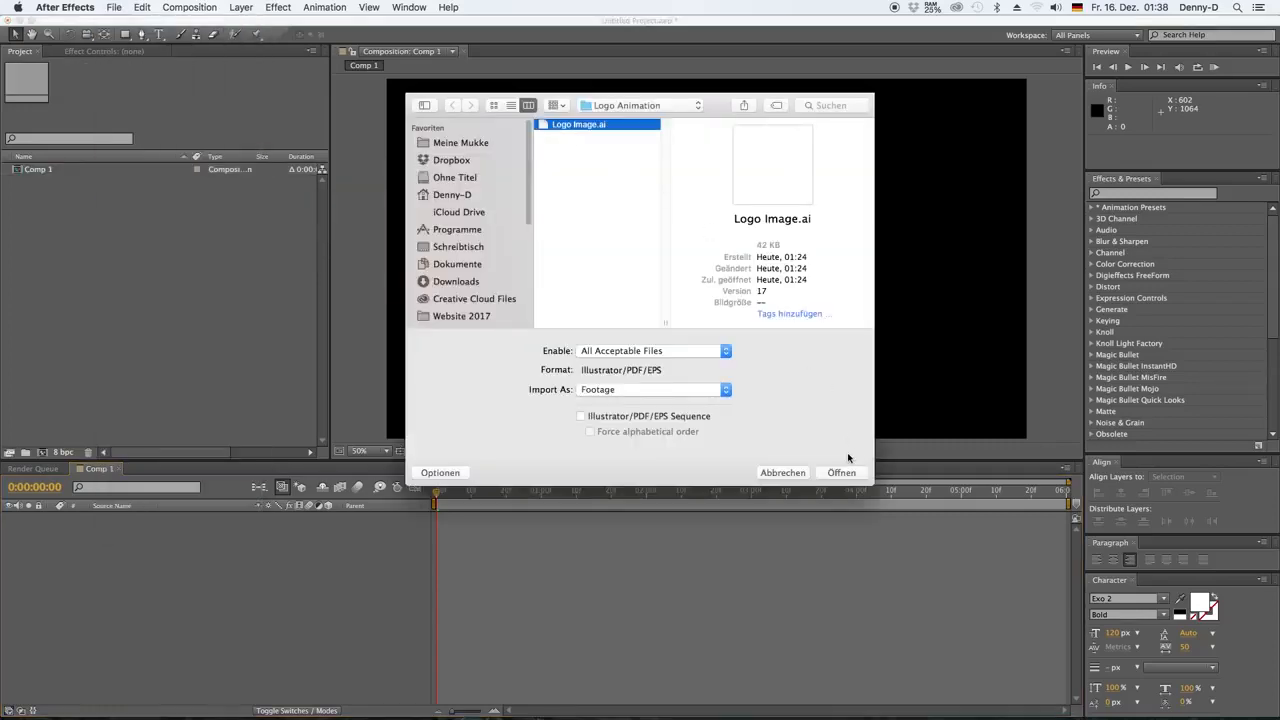
{"action": "left_click", "coordinate": [840, 473]}
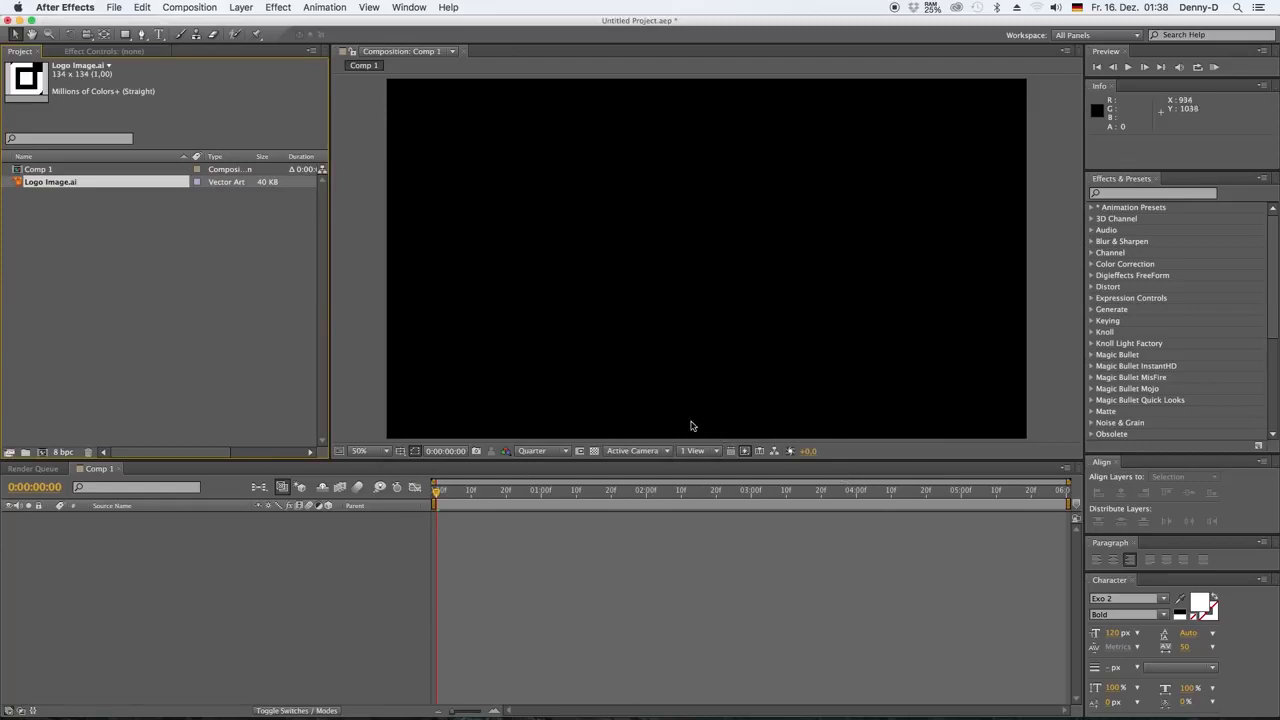
{"action": "left_click_drag", "start_coordinate": [17, 182], "coordinate": [101, 535]}
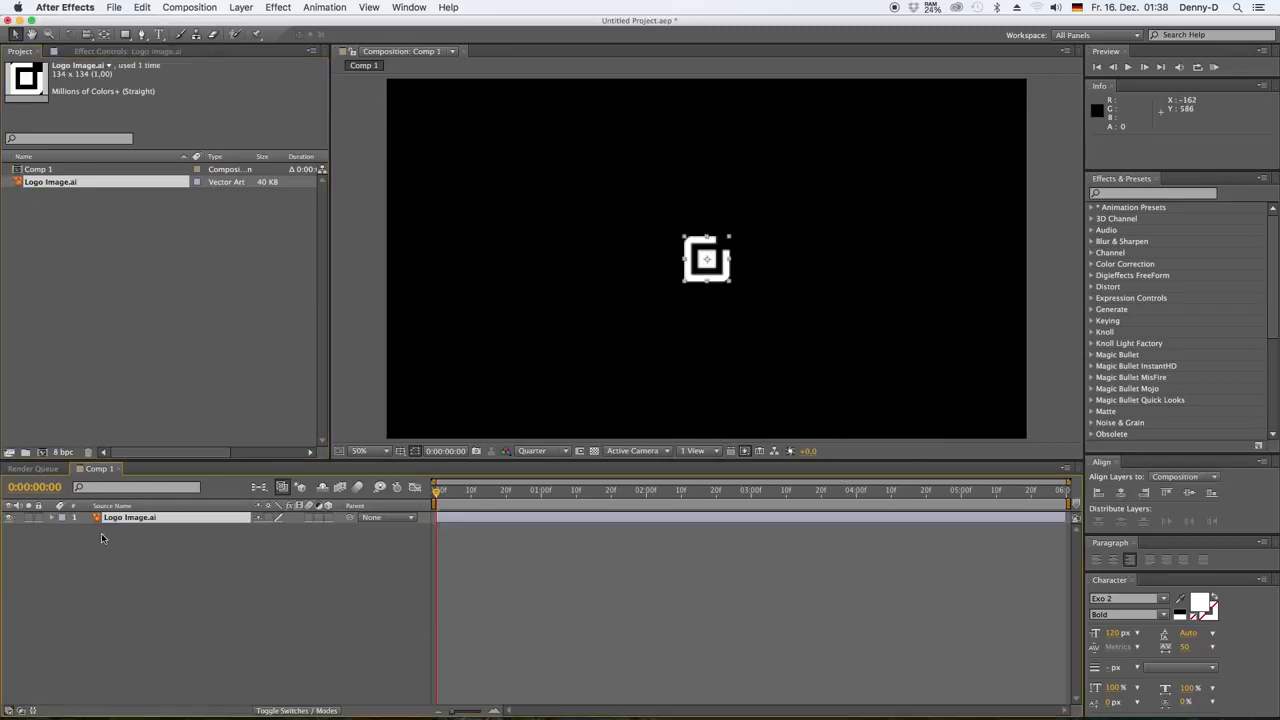
{"action": "left_click", "coordinate": [182, 549]}
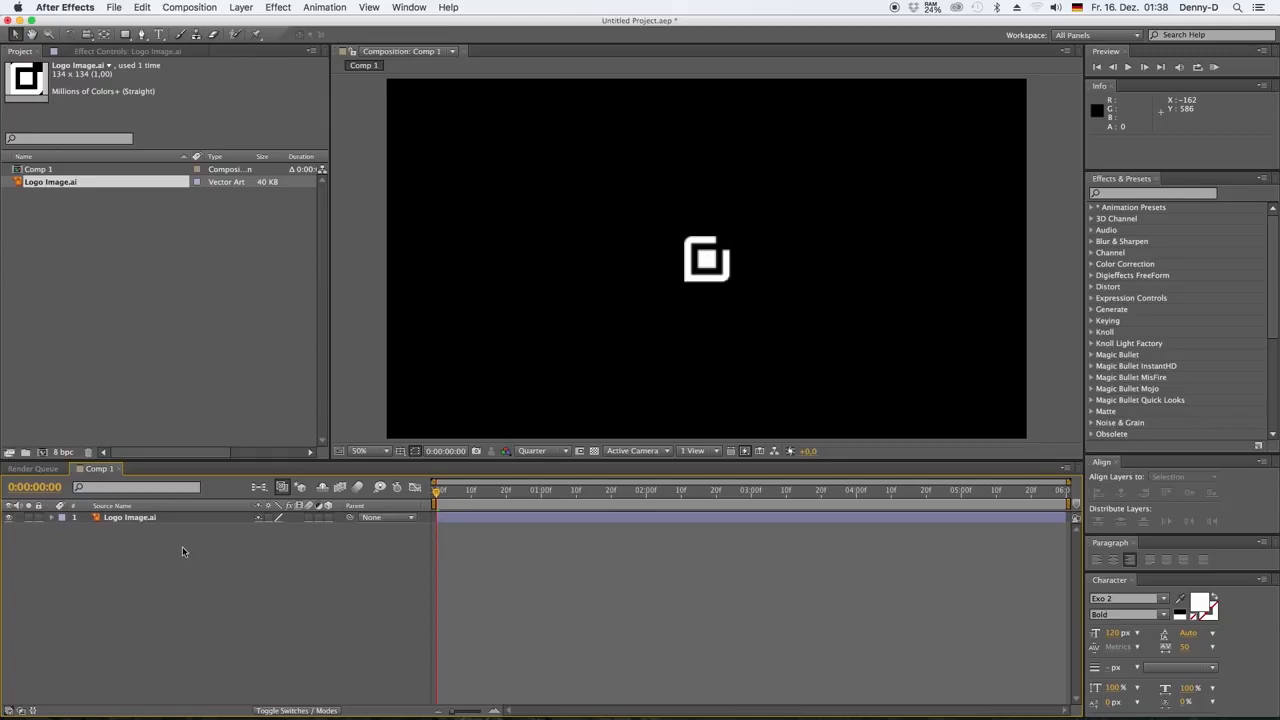
Add a text layer reading "LoreIpsm" and place it directly to the right of the logo
{"action": "left_click", "coordinate": [248, 8]}
{"action": "mouse_move", "coordinate": [286, 24]}
{"action": "left_click", "coordinate": [468, 30]}
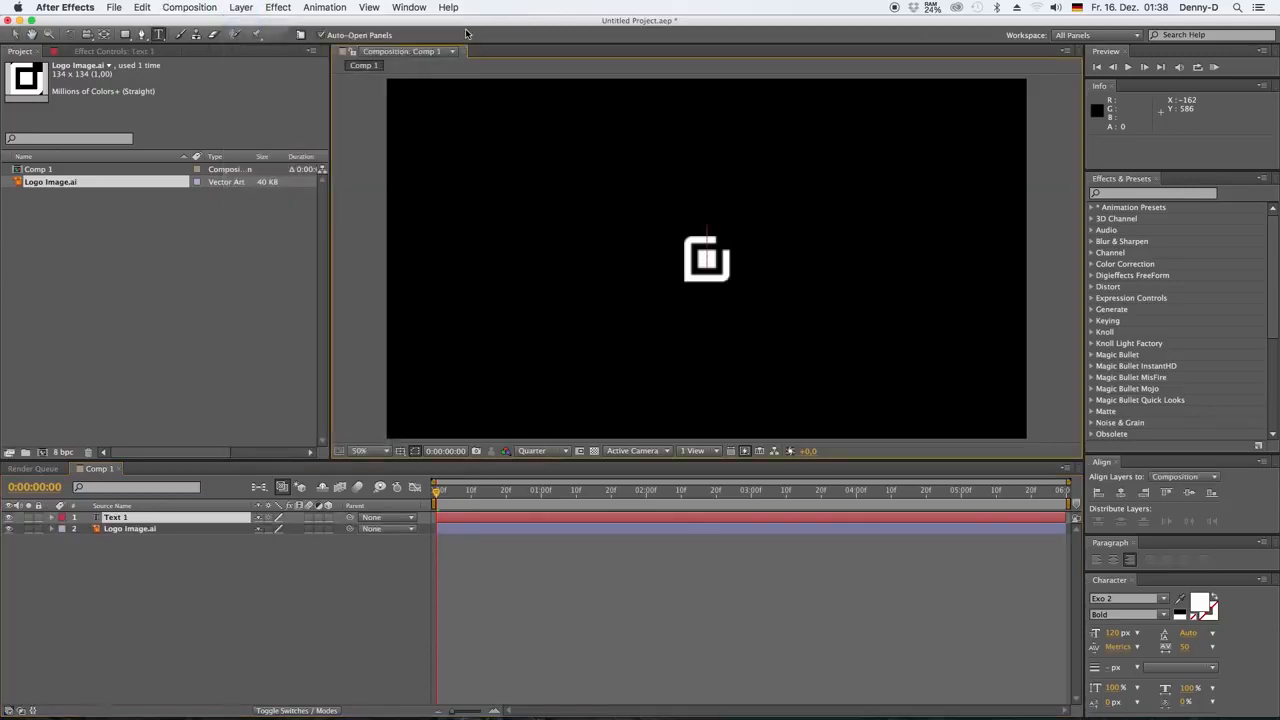
{"action": "type", "text": "Lore"}
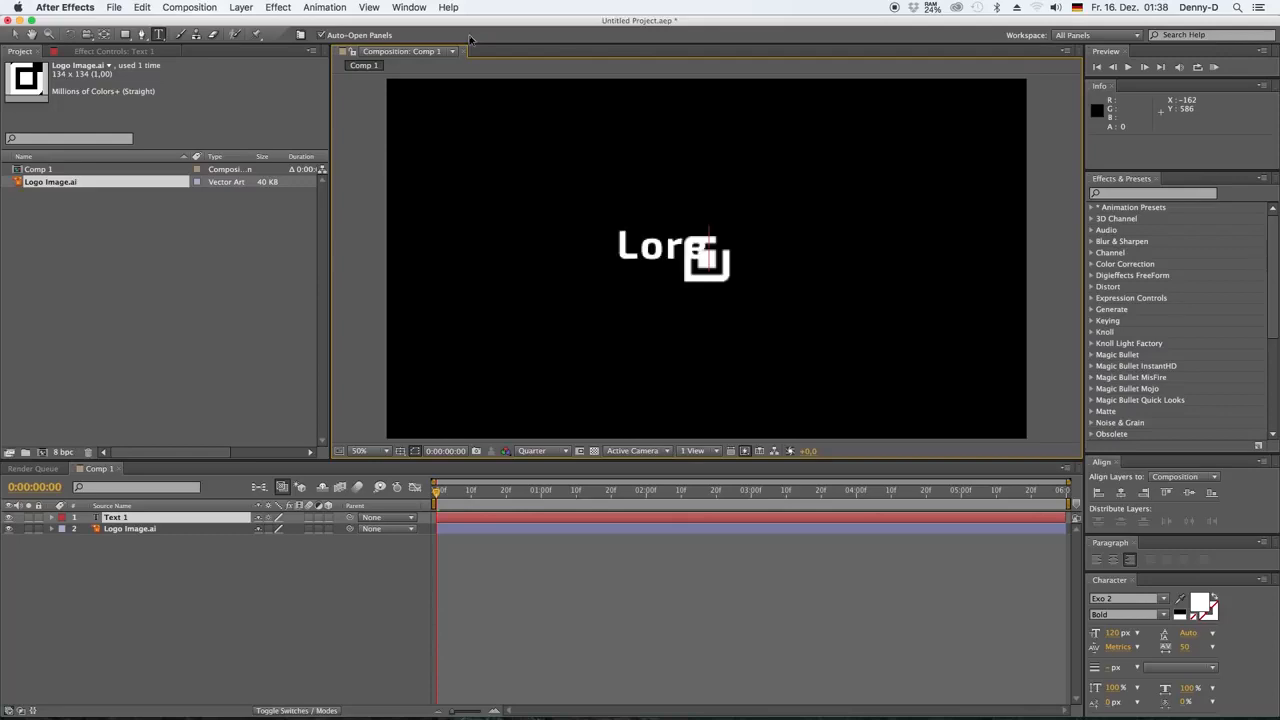
{"action": "type", "text": "t"}
{"action": "type", "text": "psm"}
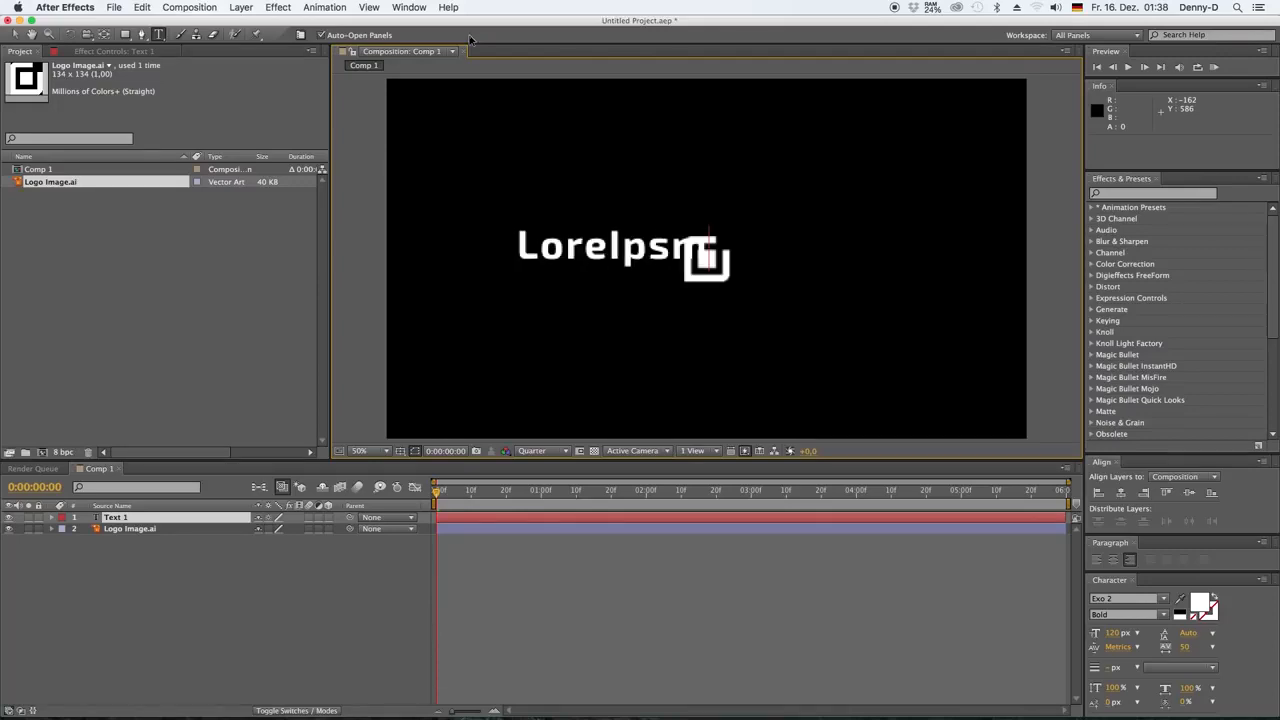
{"action": "left_click", "coordinate": [17, 34]}
{"action": "left_click_drag", "start_coordinate": [571, 248], "coordinate": [775, 259]}
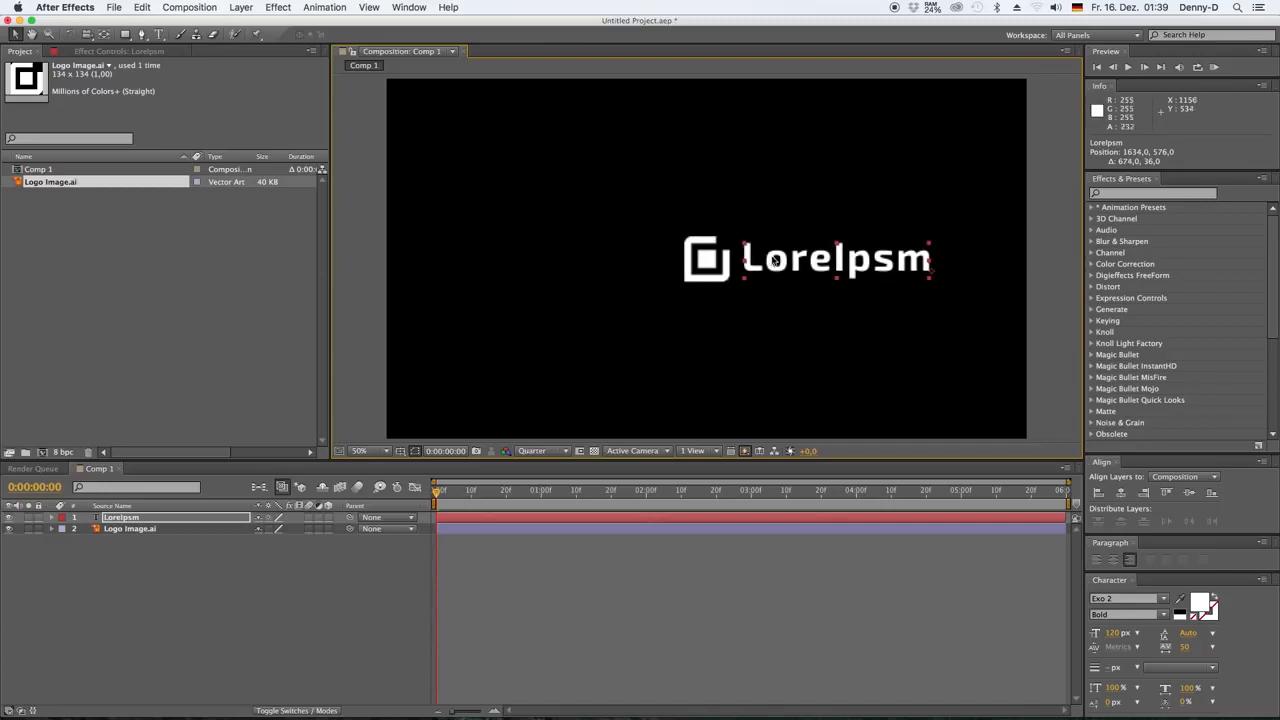
Change the font style of the "Lore" part of the text to Regular
{"action": "left_click", "coordinate": [158, 34]}
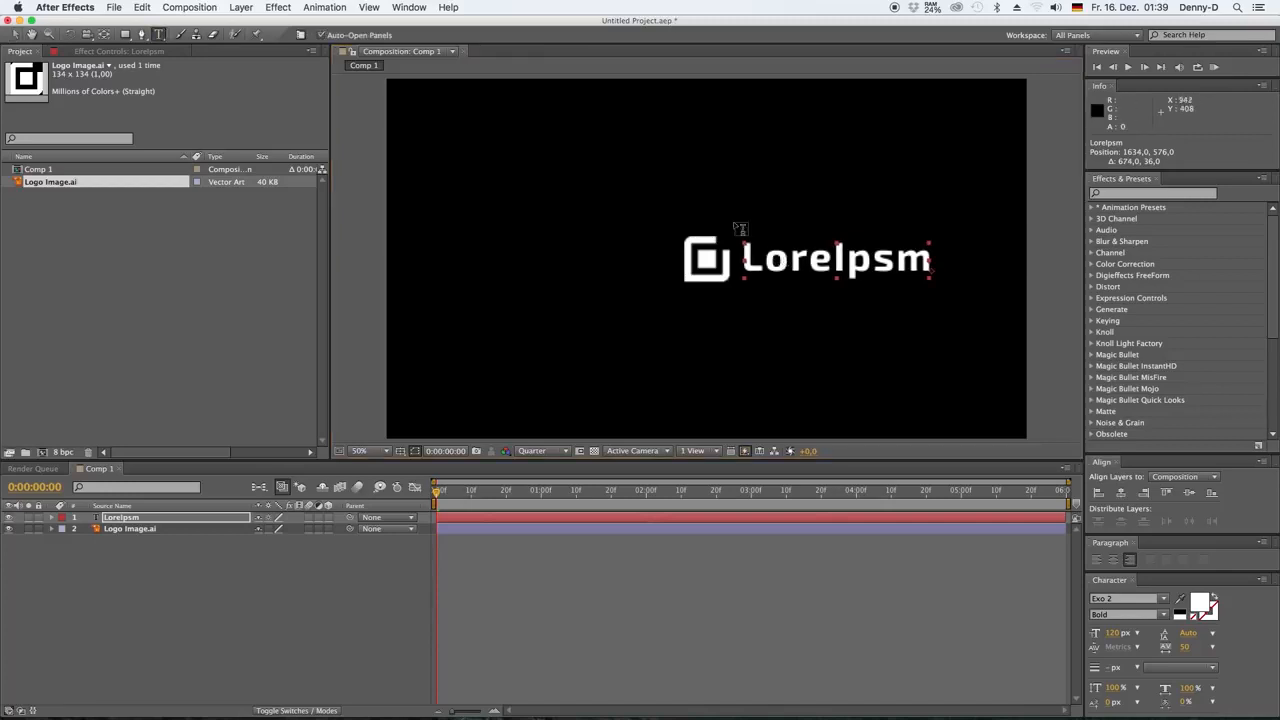
{"action": "left_click", "coordinate": [744, 264]}
{"action": "left_click_drag", "start_coordinate": [744, 262], "coordinate": [834, 262]}
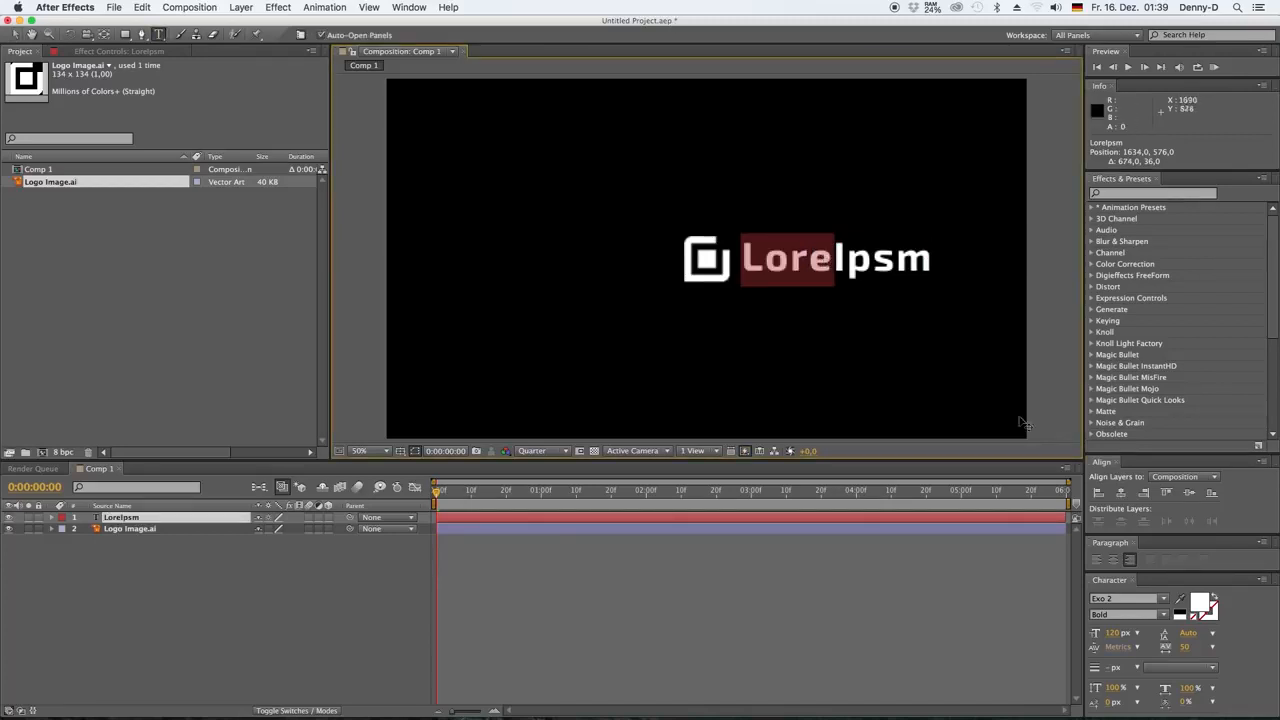
{"action": "left_click", "coordinate": [1163, 616]}
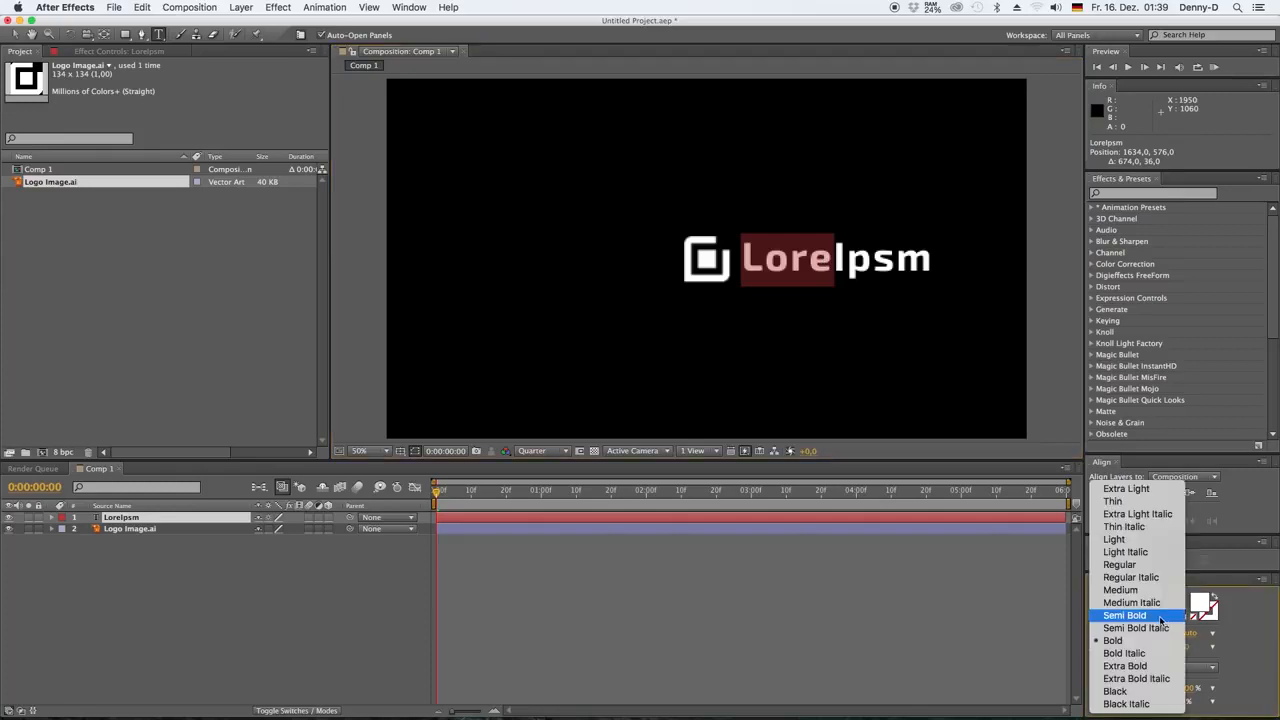
{"action": "left_click", "coordinate": [1119, 564]}
{"action": "left_click", "coordinate": [277, 624]}
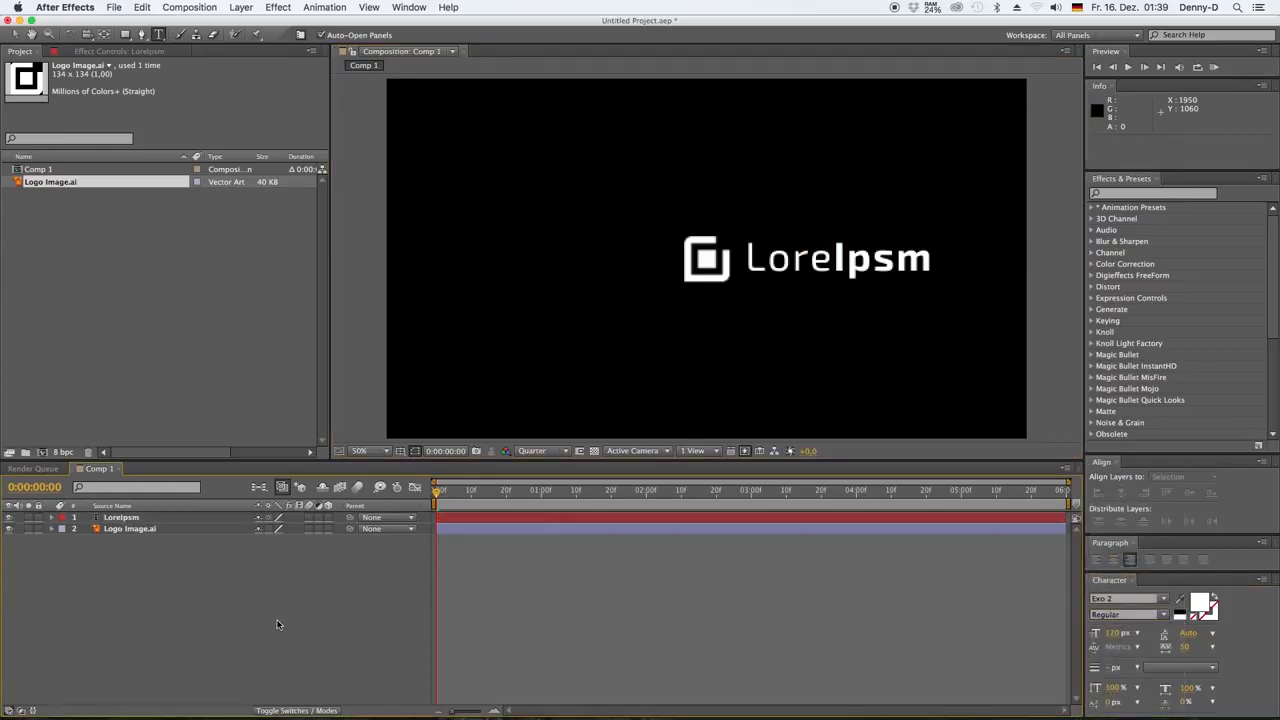
Nudge the text slightly closer to the logo and show the title/action safe guides in the composition view
{"action": "left_click", "coordinate": [117, 518]}
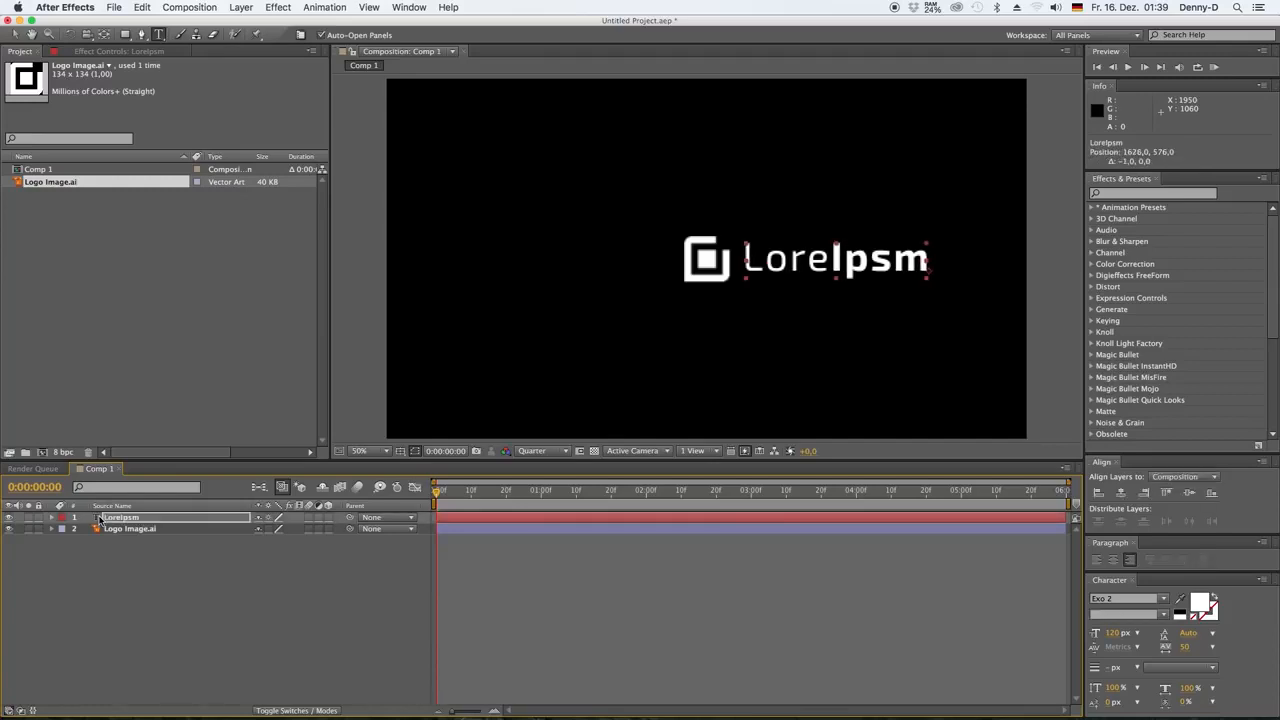
{"action": "left_click", "coordinate": [131, 534]}
{"action": "left_click", "coordinate": [400, 451]}
{"action": "left_click", "coordinate": [442, 460]}
Nudge the logo and text layers together horizontally until the pair is centred in the frame
{"action": "left_click", "coordinate": [131, 529]}
{"action": "left_click", "coordinate": [134, 519], "text": "shift"}
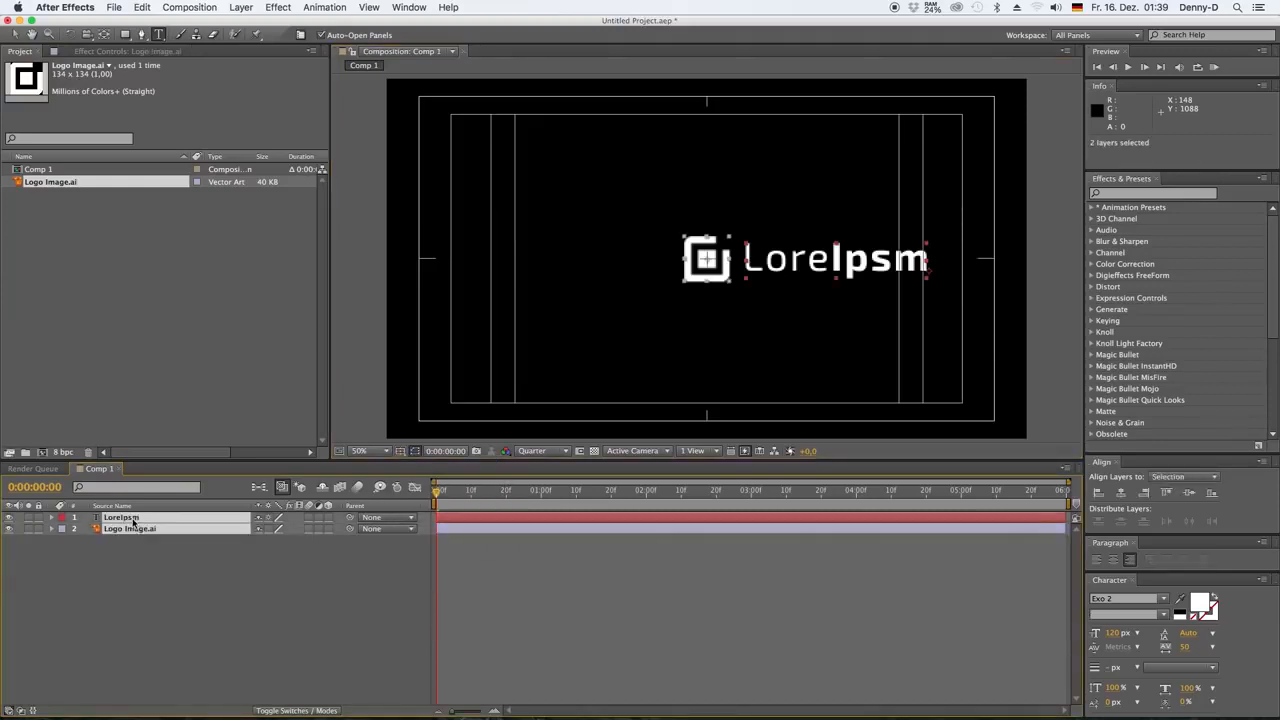
{"action": "key", "text": "shift+Left"}
{"action": "key", "text": "shift+Left"}
{"action": "key", "text": "shift+Left"}
{"action": "key", "text": "shift+Left"}
{"action": "key", "text": "shift+Left"}
{"action": "key", "text": "shift+Left"}
{"action": "key", "text": "shift+Left"}
{"action": "key", "text": "shift+Left"}
{"action": "key", "text": "shift+Left"}
{"action": "key", "text": "shift+Left"}
{"action": "key", "text": "shift+Left"}
{"action": "key", "text": "shift+Left"}
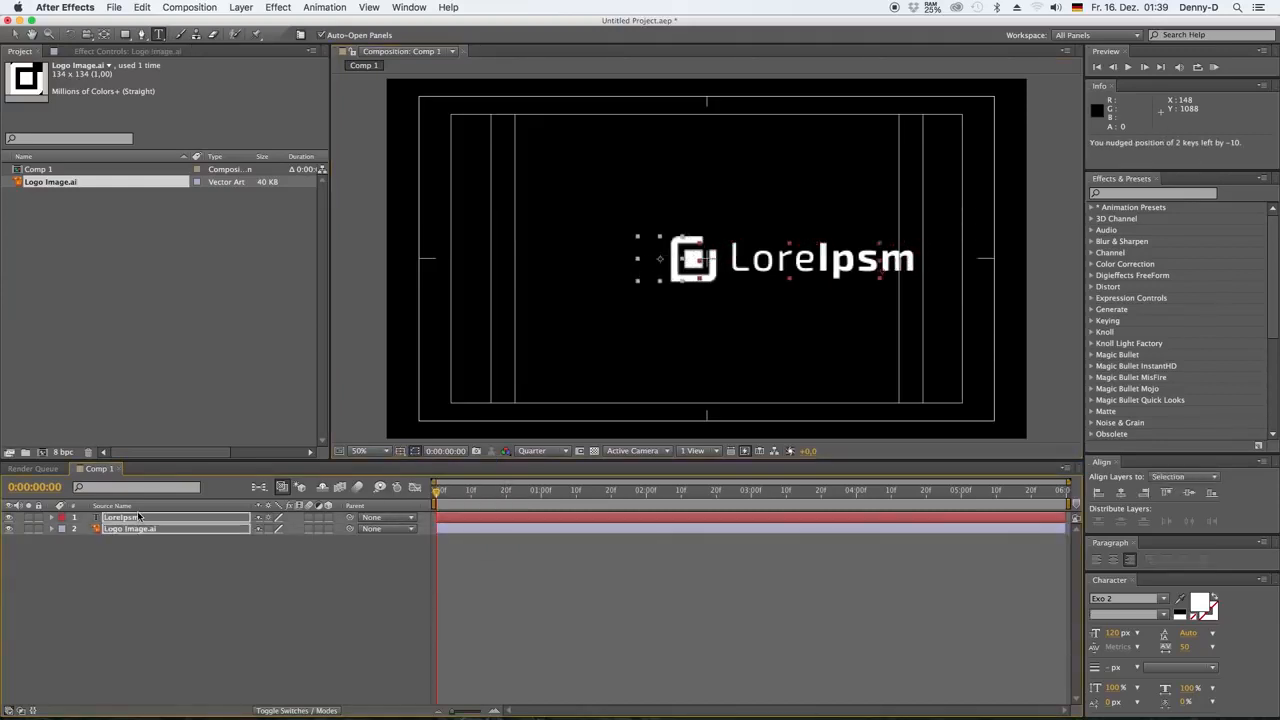
{"action": "key", "text": "shift+Right"}
{"action": "key", "text": "shift+Right"}
{"action": "key", "text": "shift+Right"}
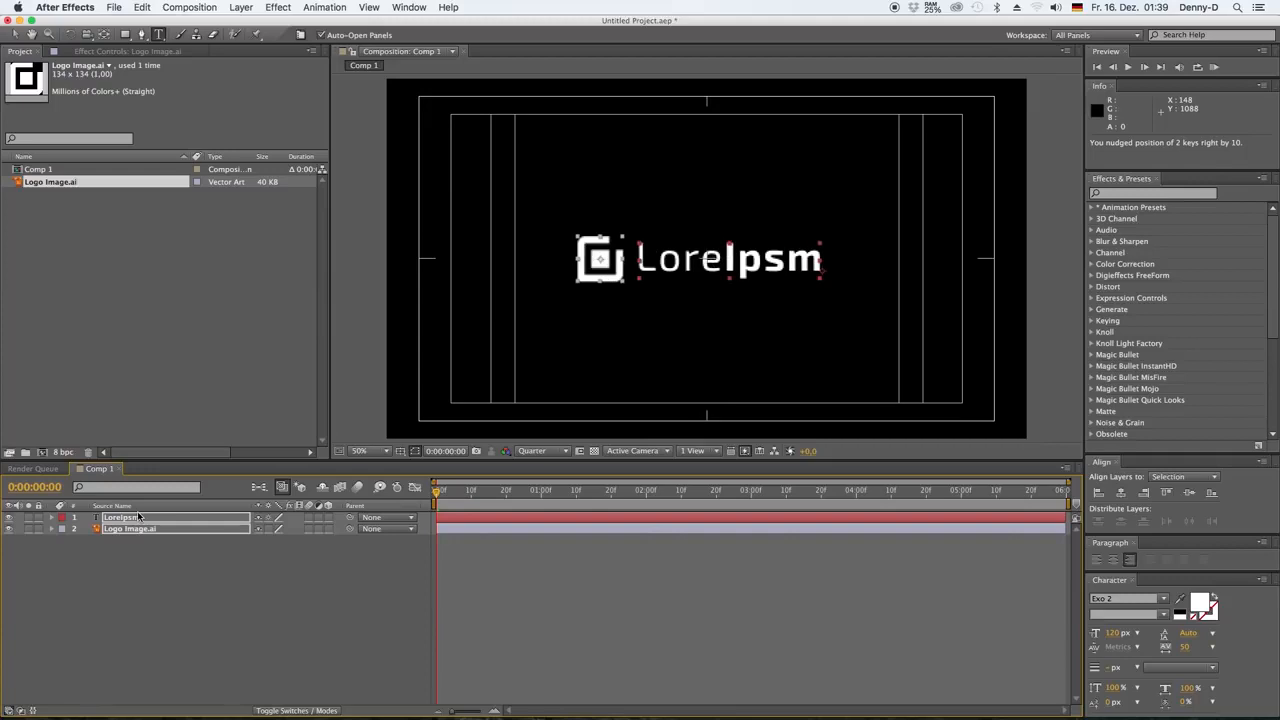
{"action": "key", "text": "shift+Right"}
{"action": "key", "text": "Right"}
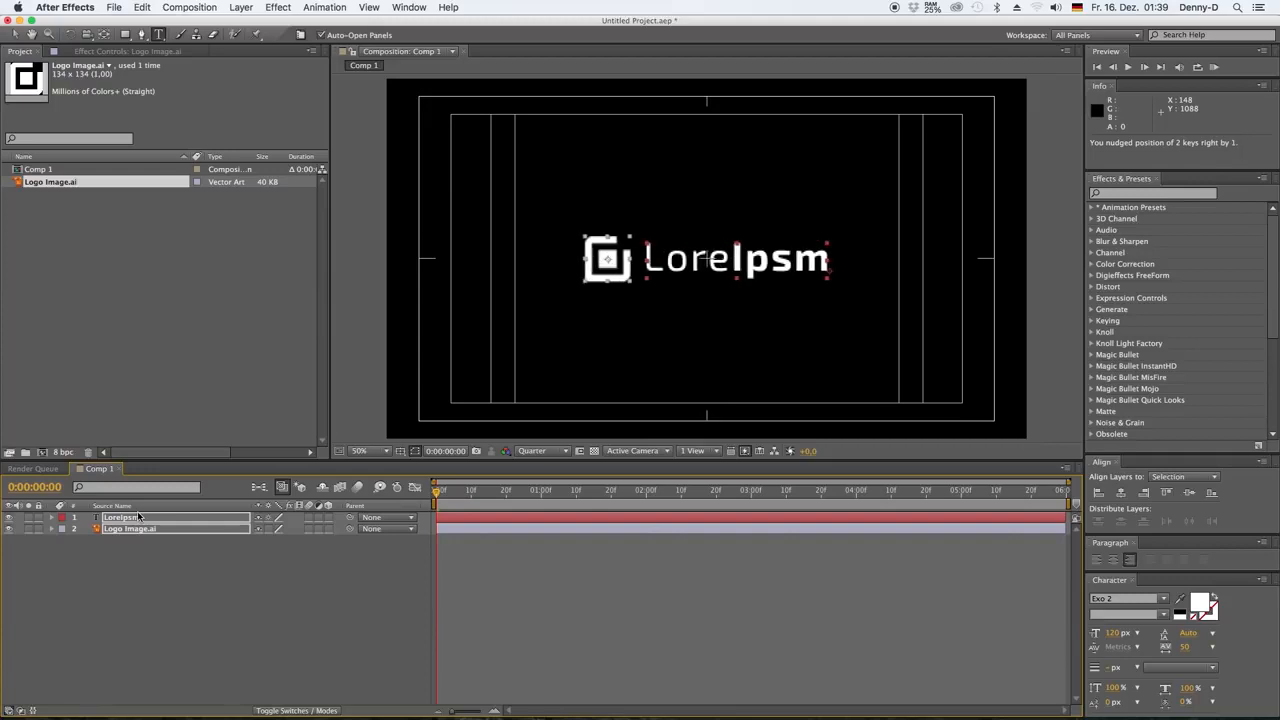
{"action": "left_click", "coordinate": [133, 602]}
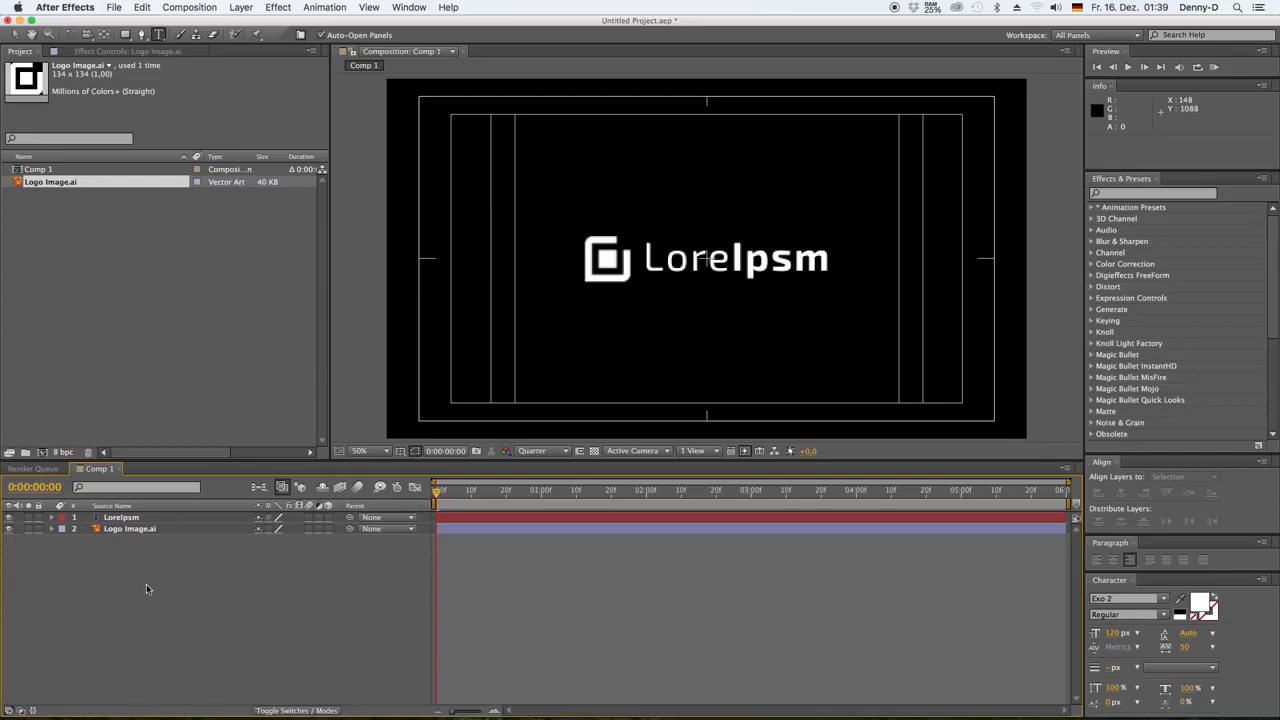
Apply the 3D Rotate in by Character preset to the LoreIpsm layer at the composition start and reveal its keyframes
{"action": "left_click", "coordinate": [105, 518]}
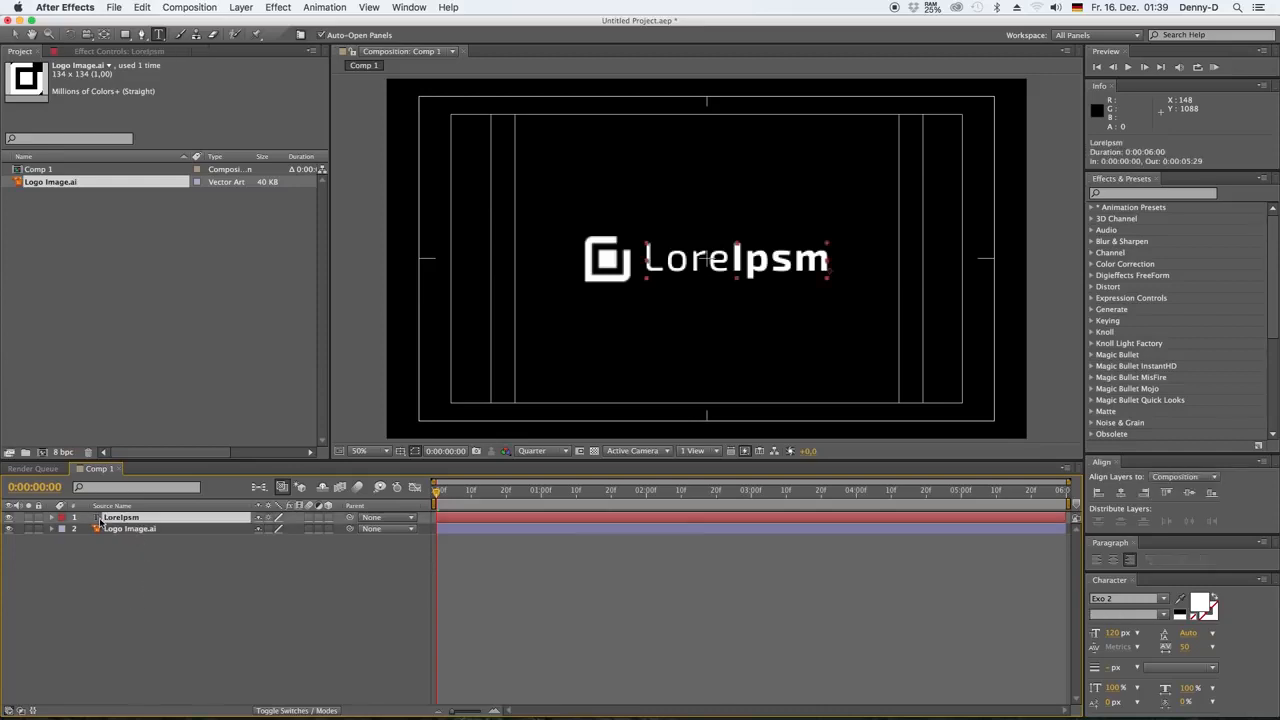
{"action": "left_click", "coordinate": [1136, 194]}
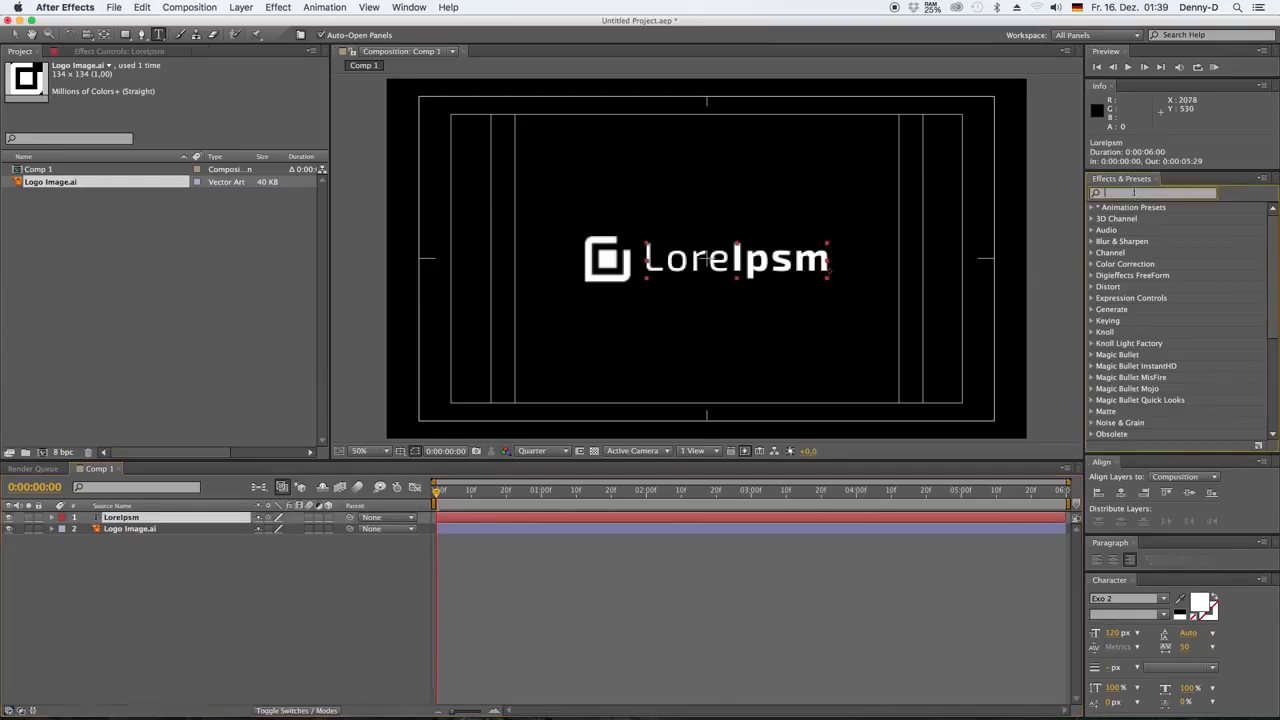
{"action": "type", "text": "character"}
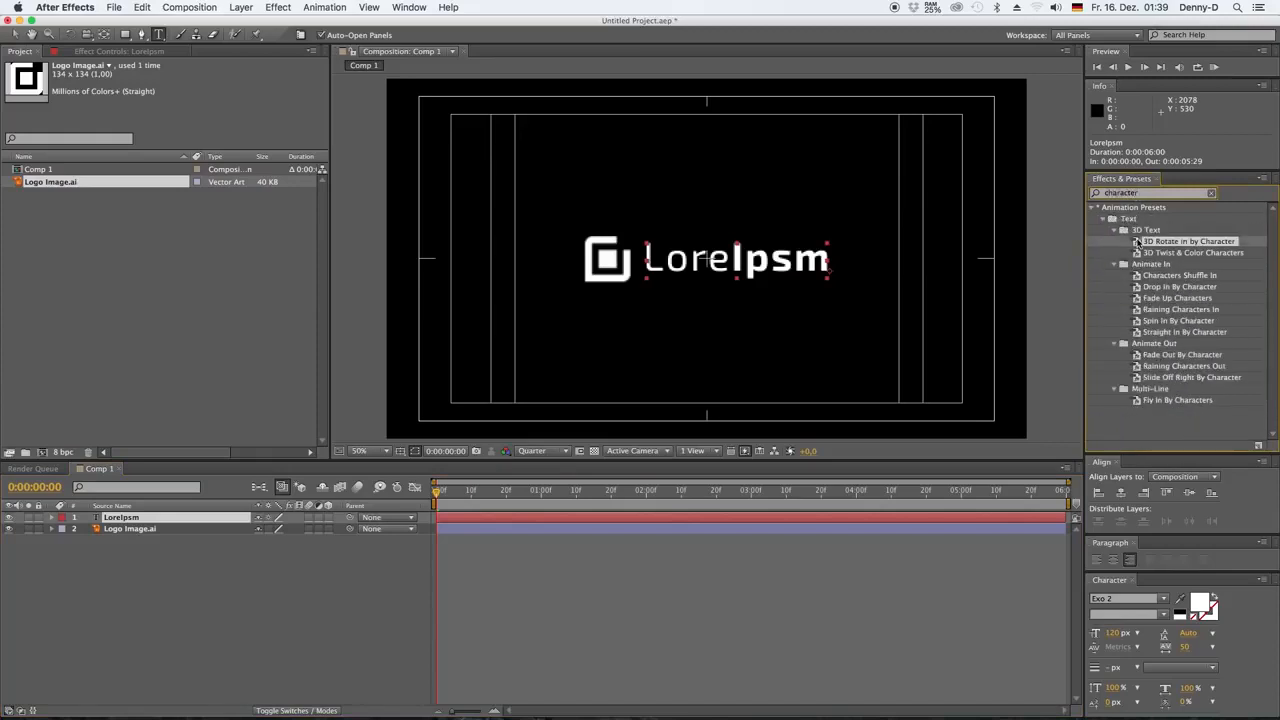
{"action": "double_click", "coordinate": [1138, 243]}
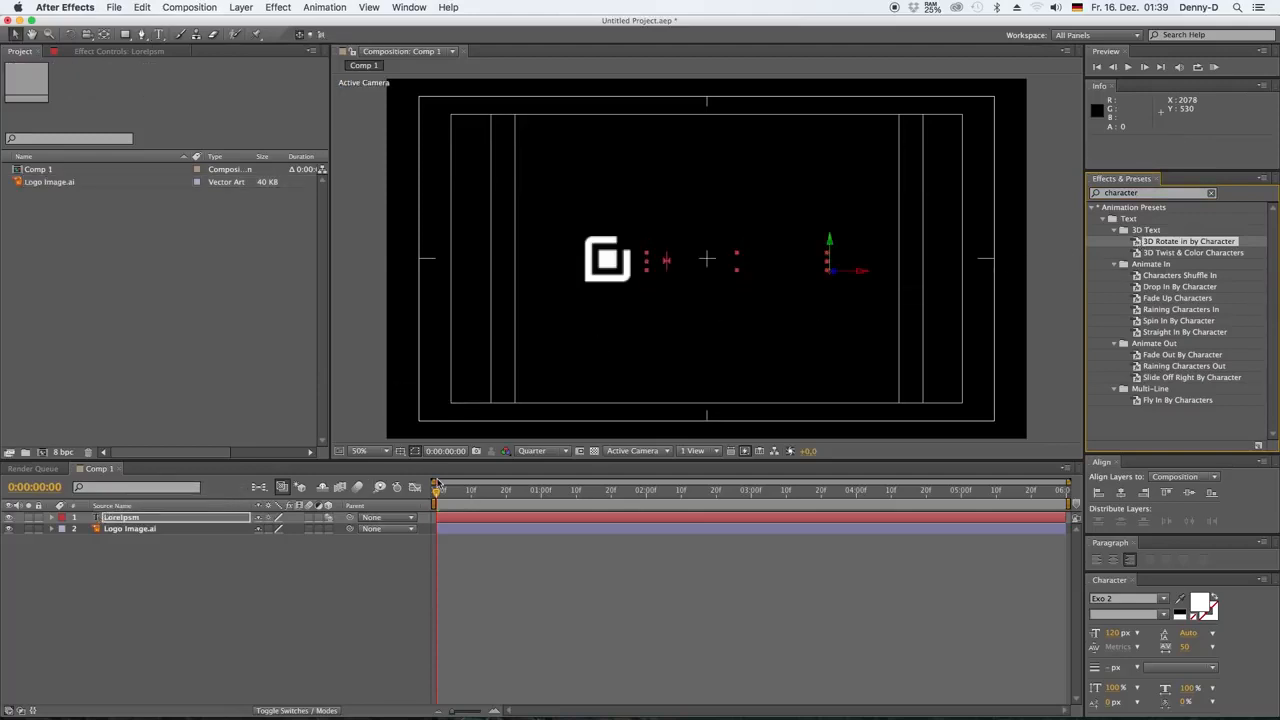
{"action": "mouse_move", "coordinate": [437, 487]}
{"action": "left_mouse_down"}
{"action": "mouse_move", "coordinate": [599, 506]}
{"action": "mouse_move", "coordinate": [684, 500]}
{"action": "mouse_move", "coordinate": [436, 497]}
{"action": "left_mouse_up"}
{"action": "key", "text": "u"}
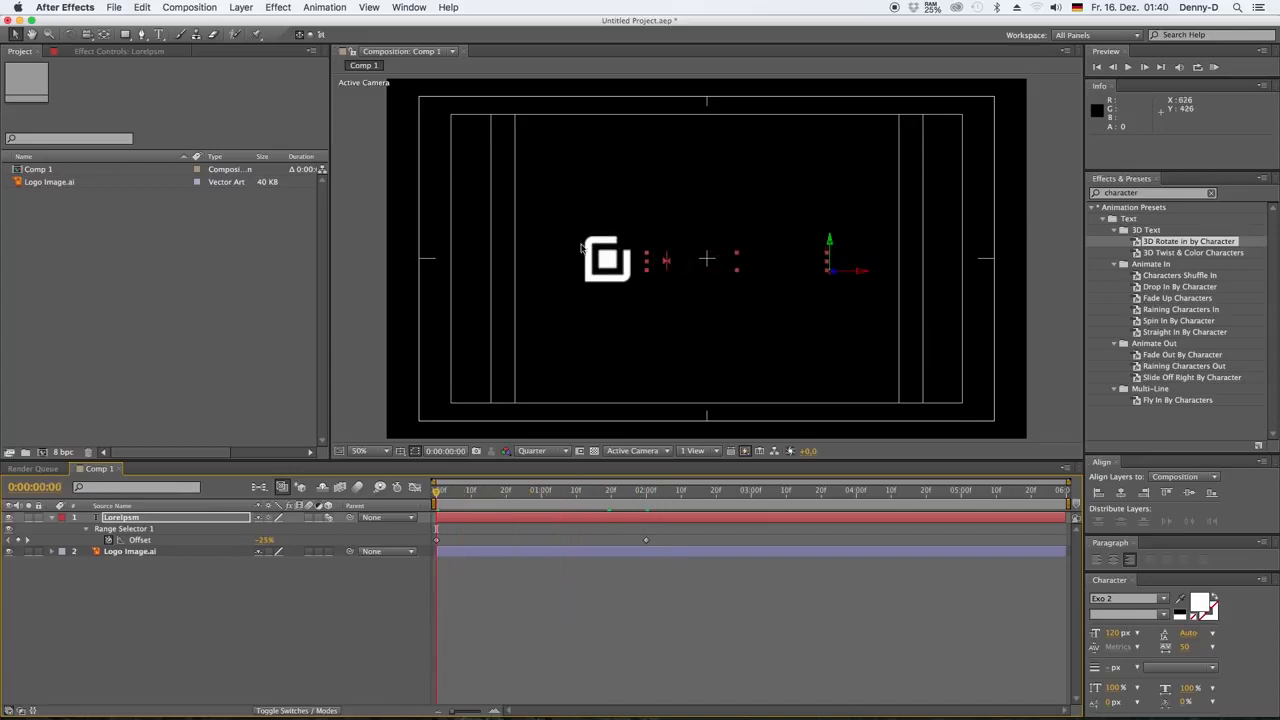
Unlink the logo layer's scale proportions, set its horizontal scale to 0%, and add a Scale keyframe at 0:00:00:00
{"action": "left_click", "coordinate": [118, 551]}
{"action": "key", "text": "s"}
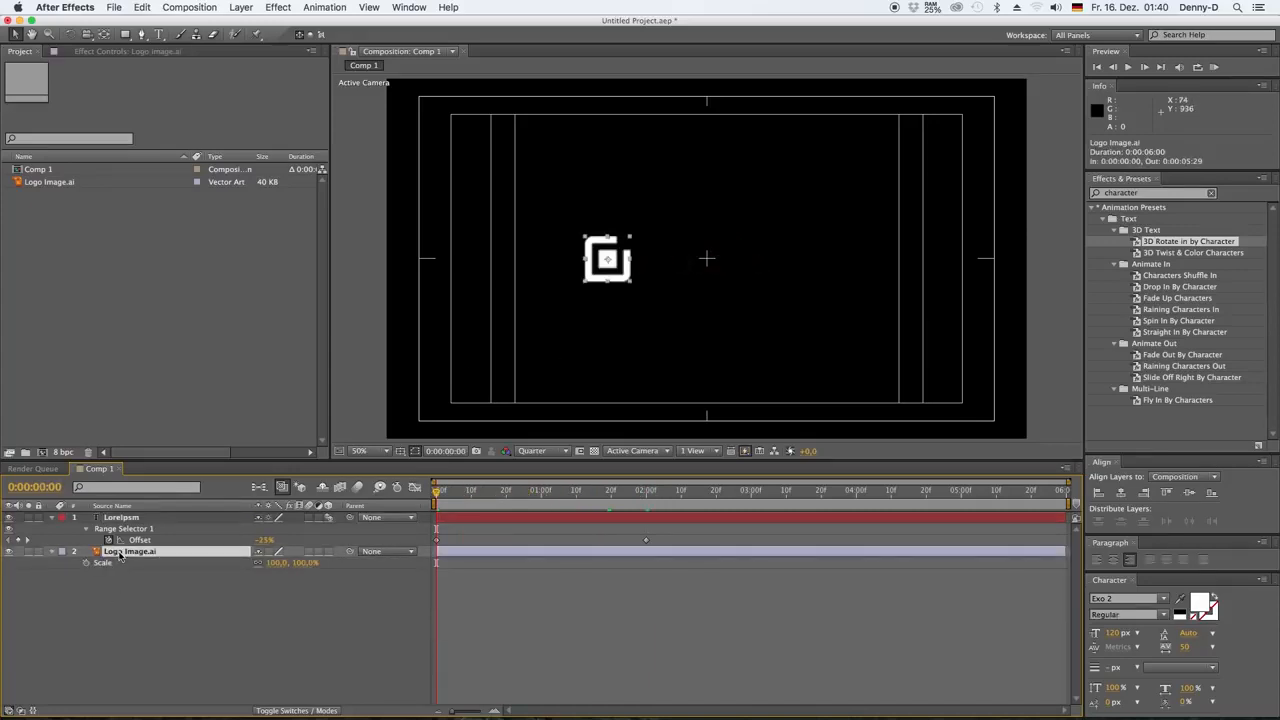
{"action": "left_click", "coordinate": [276, 563]}
{"action": "type", "text": "0"}
{"action": "left_click", "coordinate": [266, 591]}
{"action": "left_click", "coordinate": [87, 564]}
Keyframe the logo's horizontal scale at -100% at 0:00:00:20 and at 0% at 0:00:01:10
{"action": "left_click", "coordinate": [505, 492]}
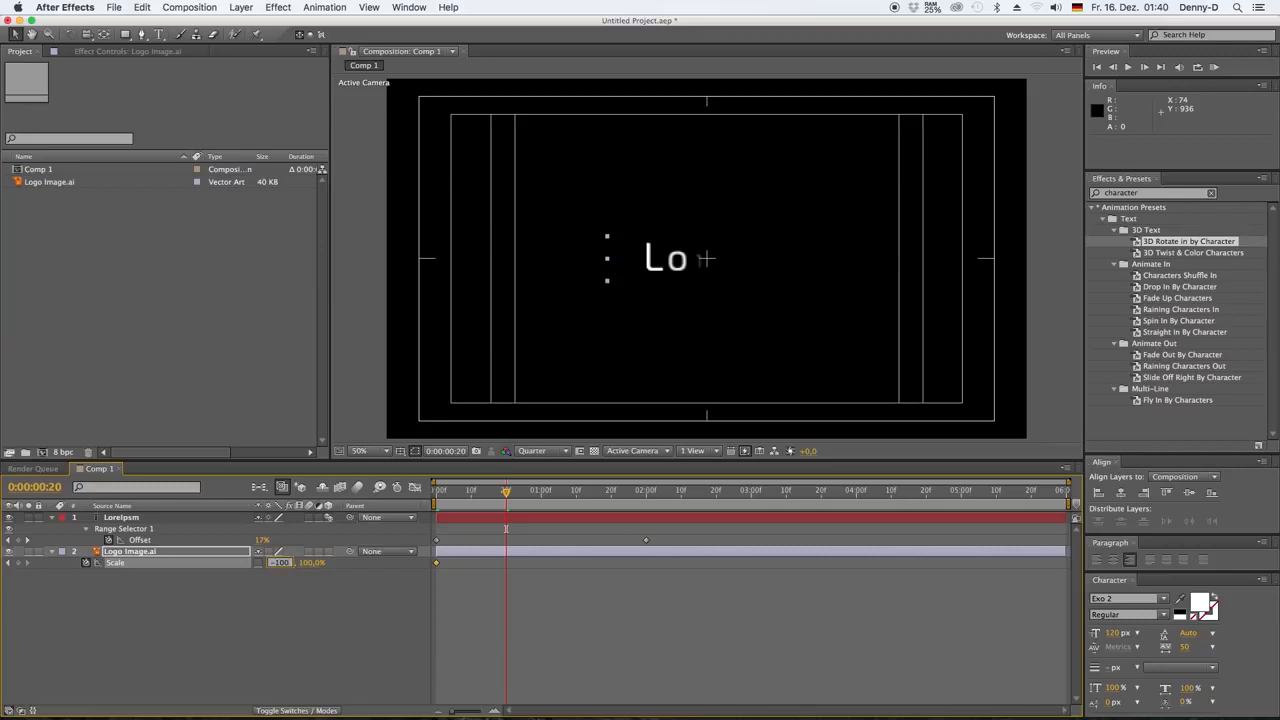
{"action": "left_click", "coordinate": [281, 607]}
{"action": "left_click_drag", "start_coordinate": [505, 492], "coordinate": [576, 492]}
{"action": "left_click", "coordinate": [281, 563]}
{"action": "type", "text": "0"}
Keyframe the logo's horizontal scale at 100% at 0:00:02:00 and preview the animation from the start
{"action": "left_click", "coordinate": [647, 494]}
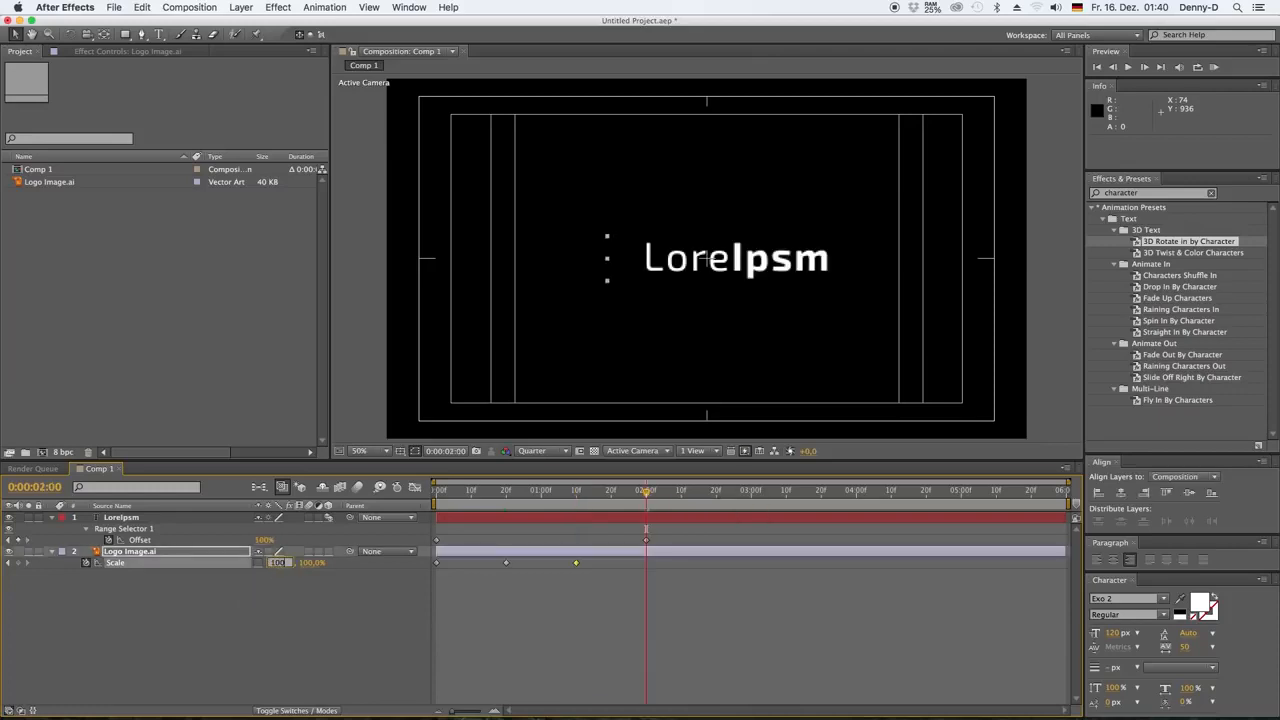
{"action": "type", "text": "100"}
{"action": "key", "text": "Return"}
{"action": "key", "text": "Home"}
{"action": "key", "text": "space"}
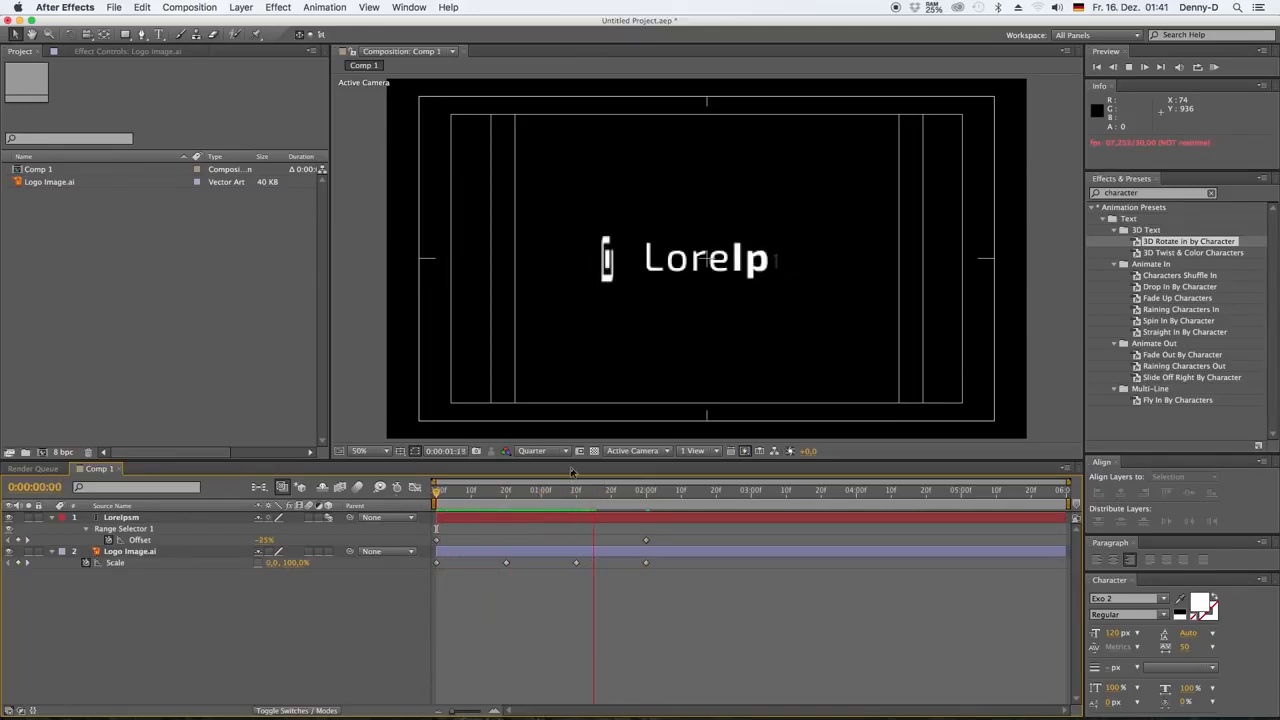
{"action": "key", "text": "space"}
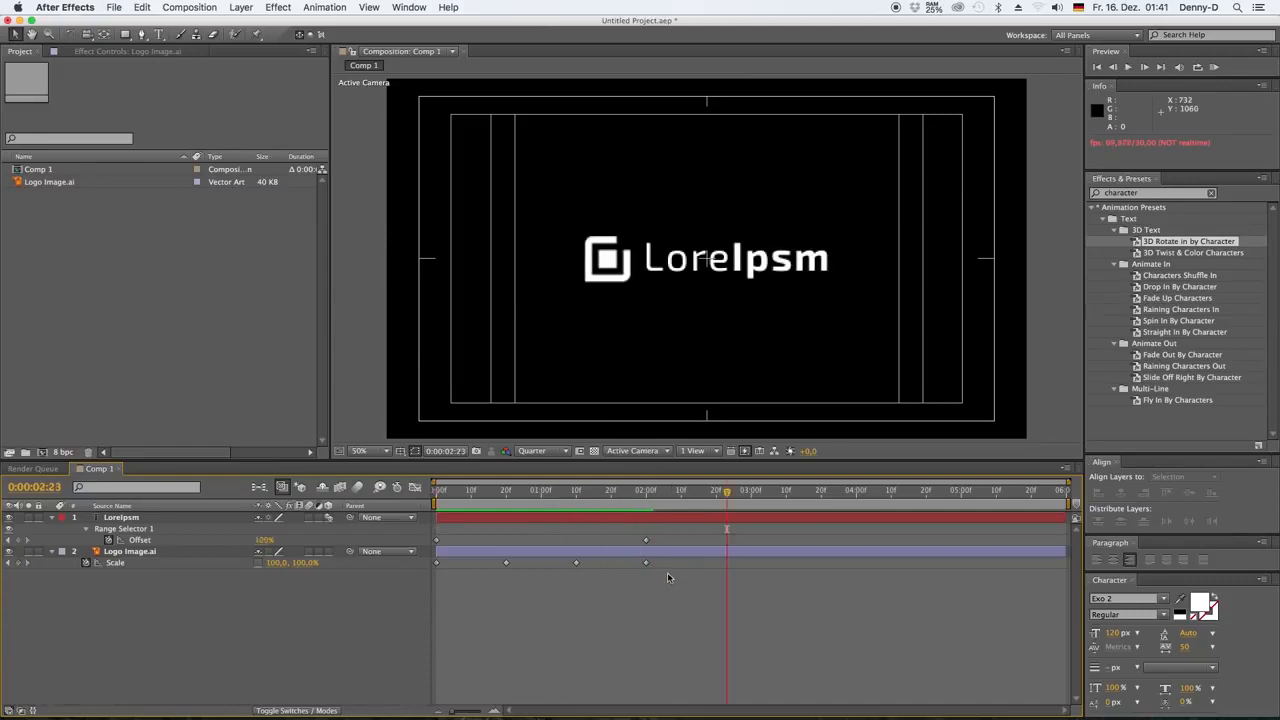
Move the last text Offset keyframe and the last logo Scale keyframe to 0:00:02:10
{"action": "left_click_drag", "start_coordinate": [647, 540], "coordinate": [681, 565]}
{"action": "left_click", "coordinate": [681, 497]}
{"action": "left_click_drag", "start_coordinate": [681, 494], "coordinate": [644, 497]}
{"action": "left_click", "coordinate": [684, 595]}
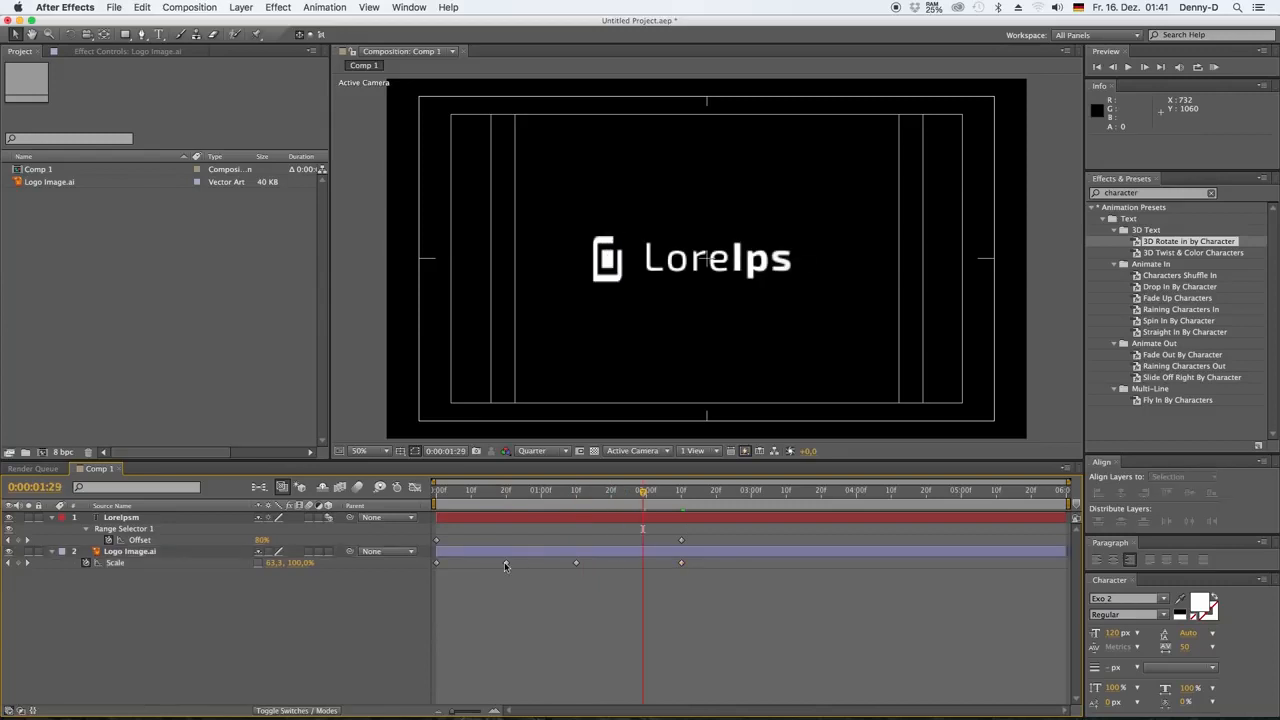
Apply Easy Ease to the logo's Scale keyframes at 0:00:00:20 and 0:00:02:10, and preview the animation
{"action": "left_click", "coordinate": [506, 563]}
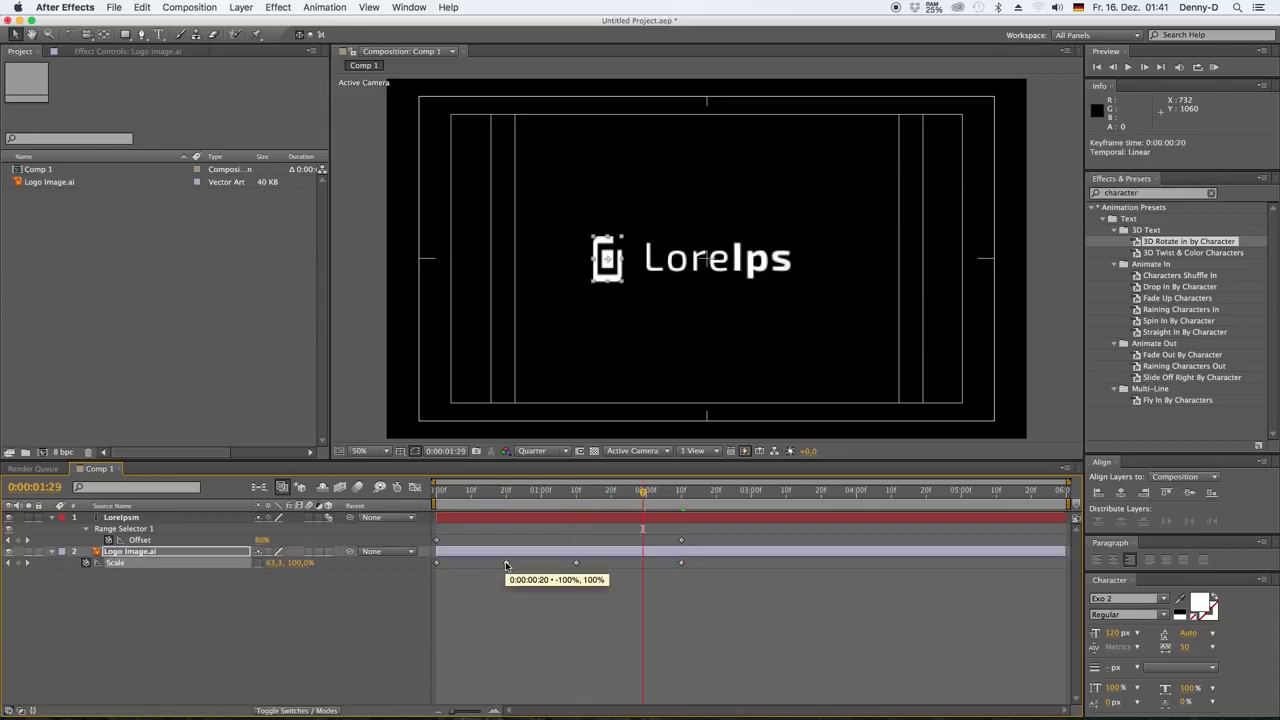
{"action": "right_click", "coordinate": [683, 565]}
{"action": "mouse_move", "coordinate": [720, 703]}
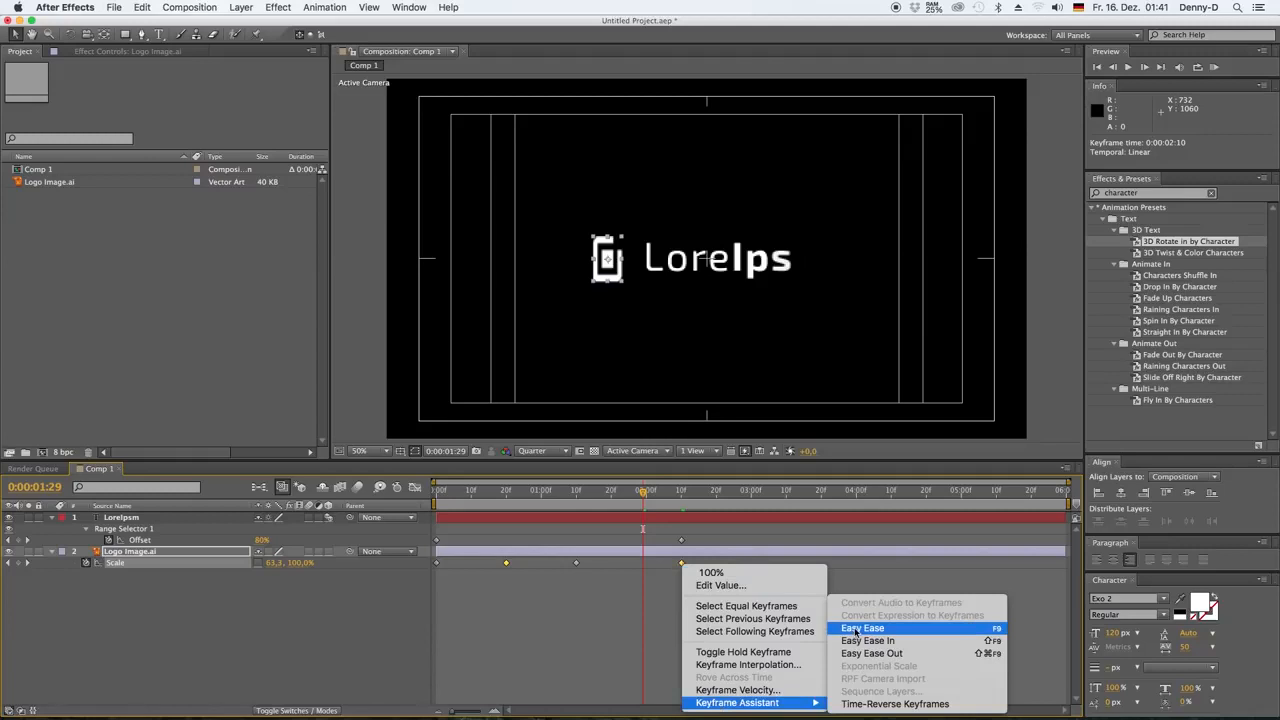
{"action": "left_click", "coordinate": [855, 628]}
{"action": "key", "text": "space"}
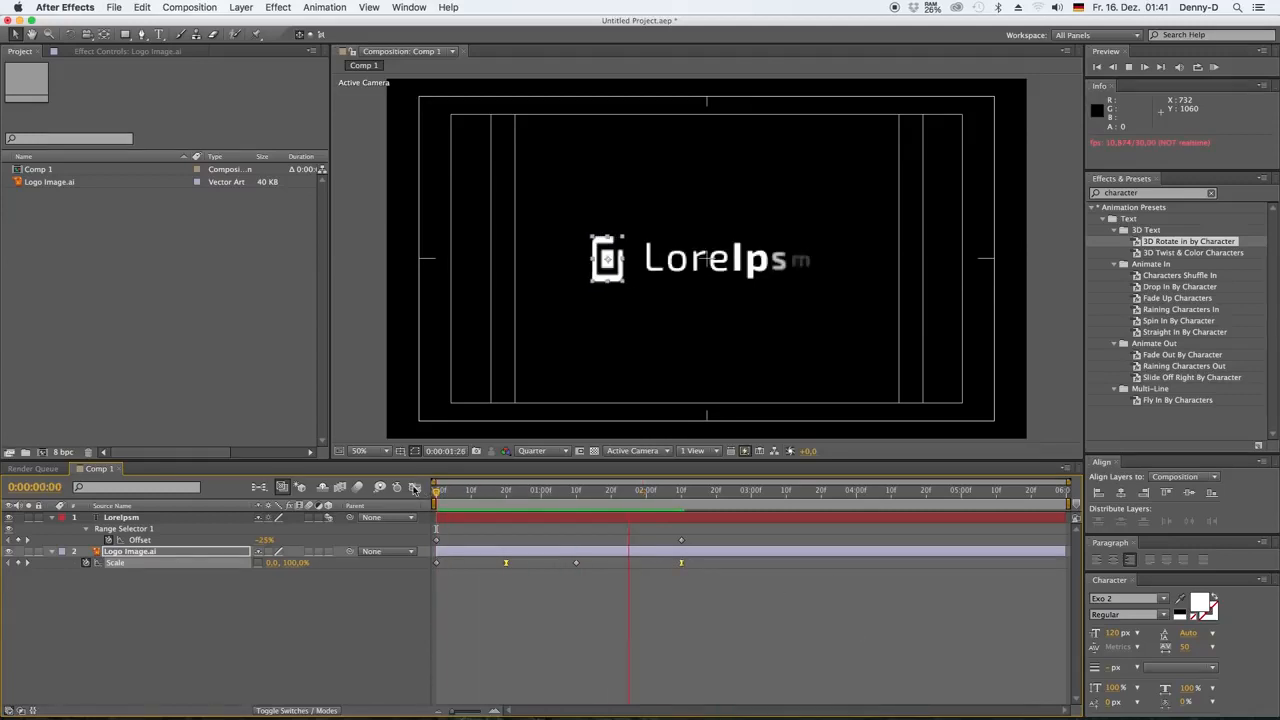
Pre-compose the LoreIpsm text layer and the Logo Image.ai layer into a new composition named Logo
{"action": "key", "text": "space"}
{"action": "left_click", "coordinate": [251, 605]}
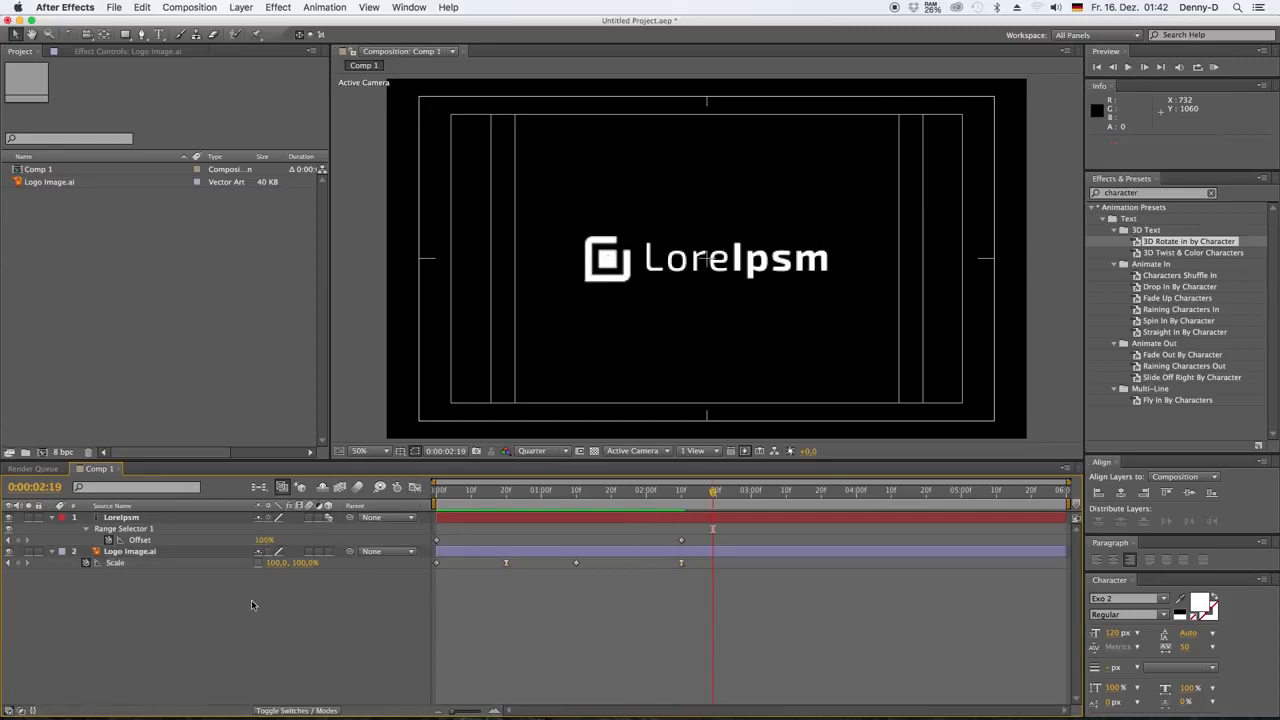
{"action": "left_click", "coordinate": [111, 553]}
{"action": "left_click", "coordinate": [124, 519], "text": "shift"}
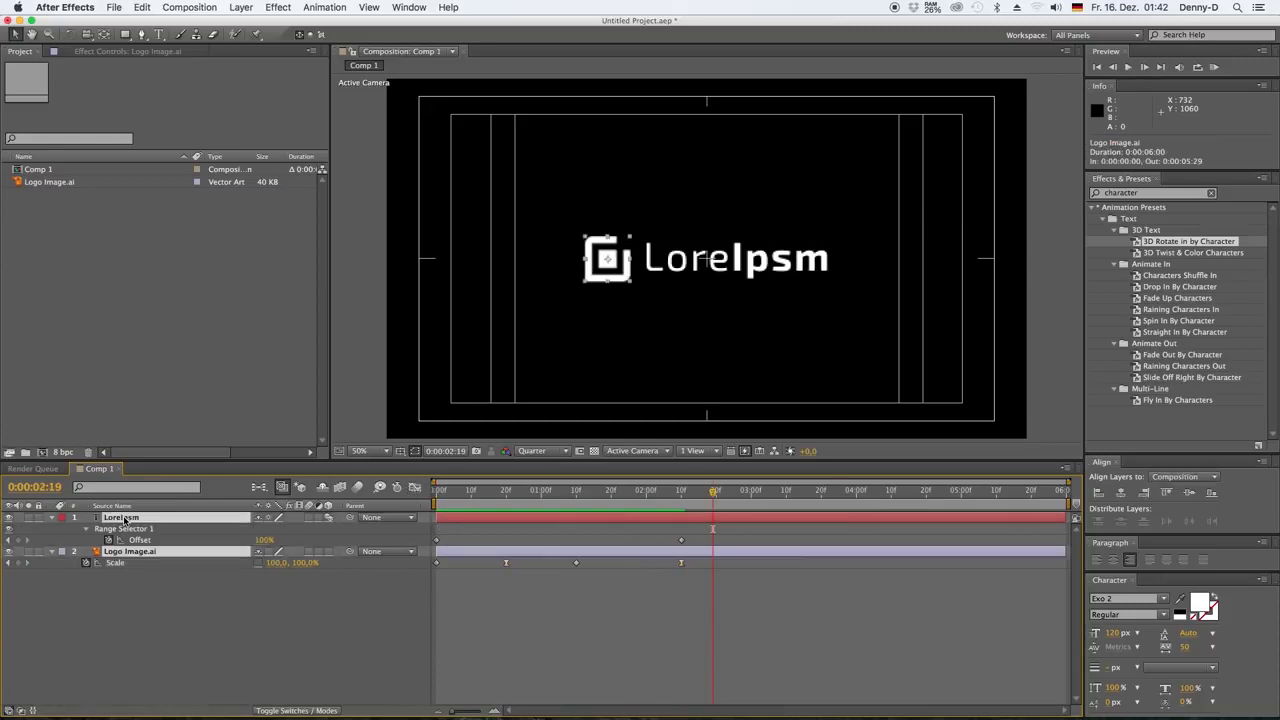
{"action": "left_click", "coordinate": [240, 8]}
{"action": "left_click", "coordinate": [275, 447]}
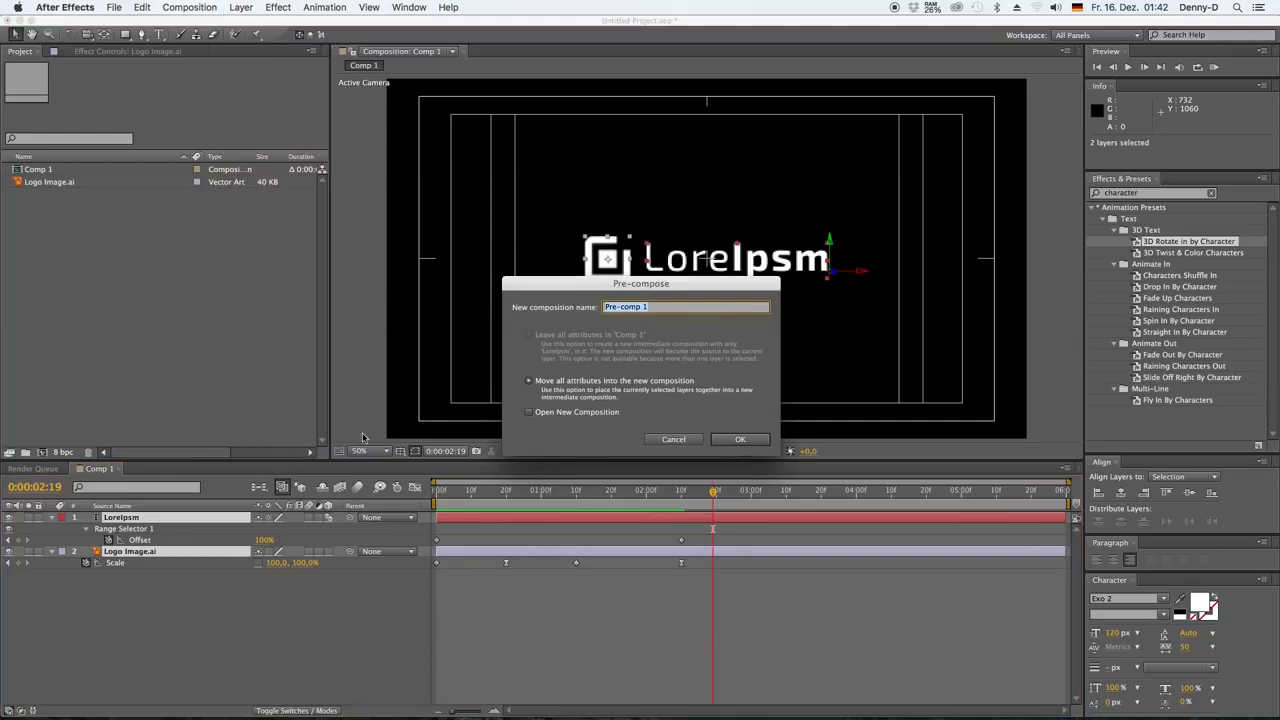
{"action": "type", "text": "Logo"}
{"action": "left_click", "coordinate": [740, 439]}
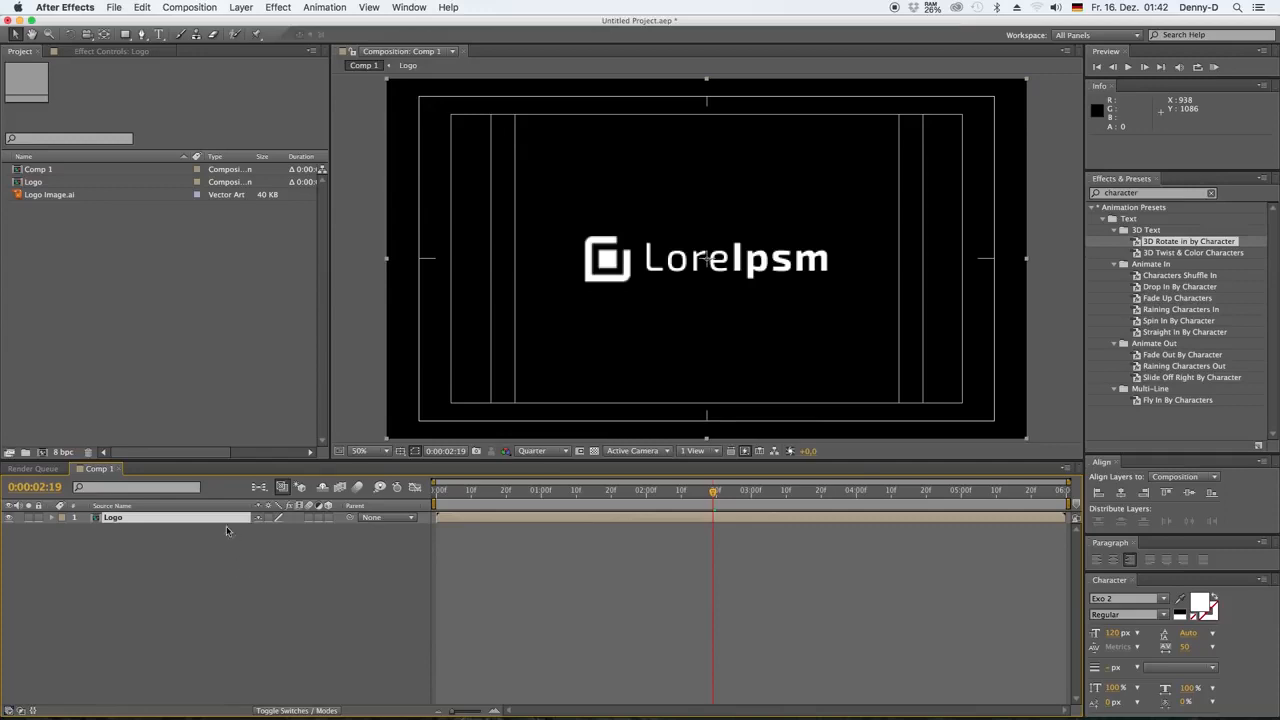
Apply the Fill effect to the Logo layer and set its colour to a bright blue with a hue of about 200°
{"action": "left_click", "coordinate": [1148, 193]}
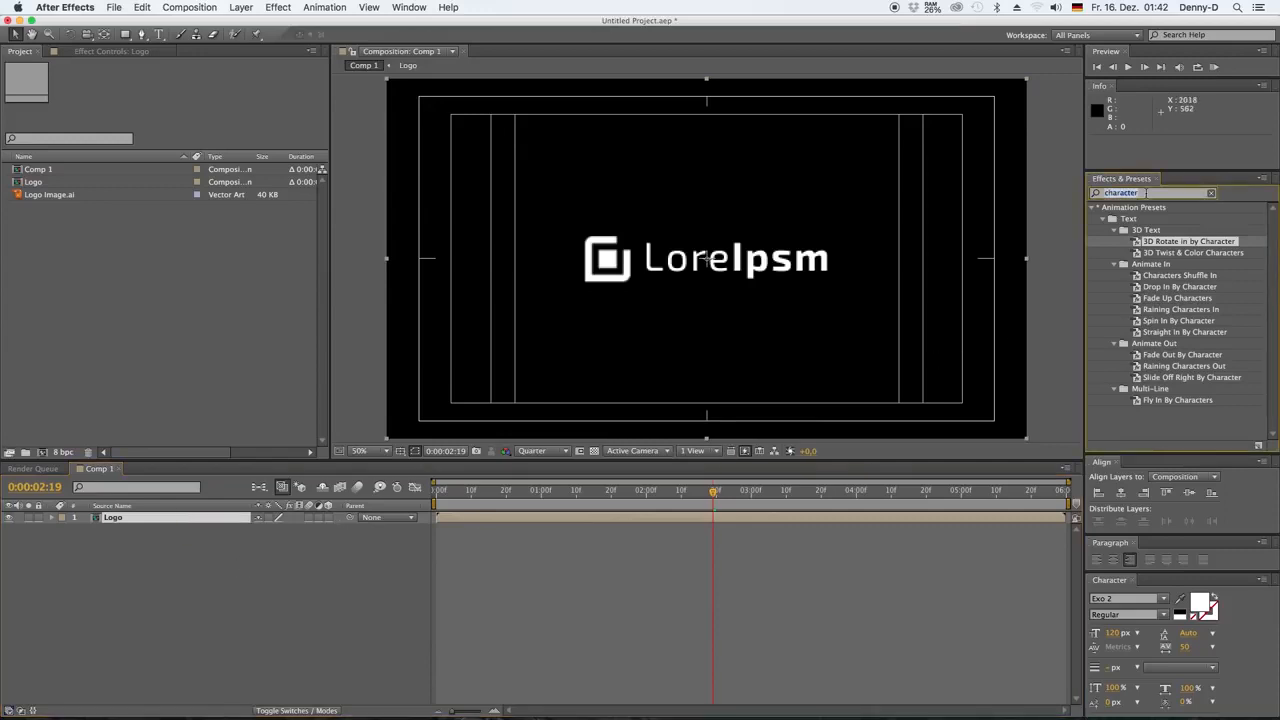
{"action": "type", "text": "fill"}
{"action": "left_click_drag", "start_coordinate": [1120, 275], "coordinate": [113, 517]}
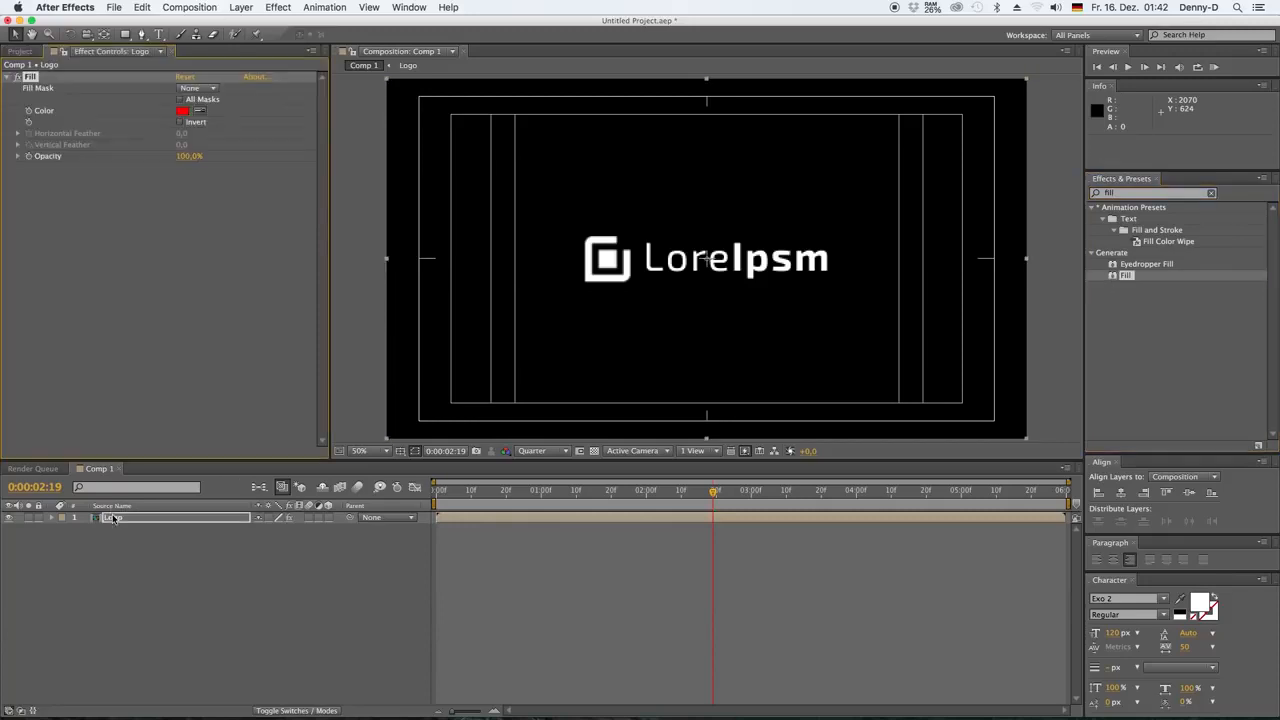
{"action": "left_click", "coordinate": [183, 113]}
{"action": "left_click", "coordinate": [983, 473]}
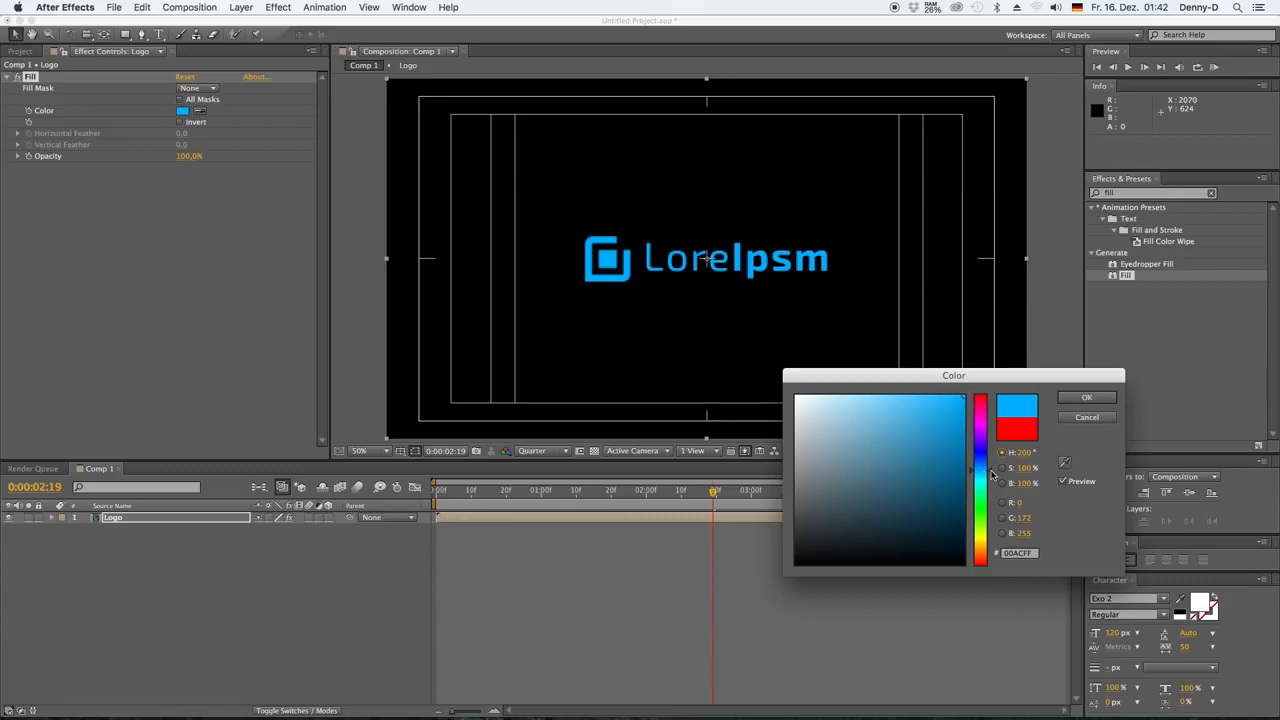
{"action": "left_click", "coordinate": [951, 400]}
{"action": "left_click", "coordinate": [1087, 397]}
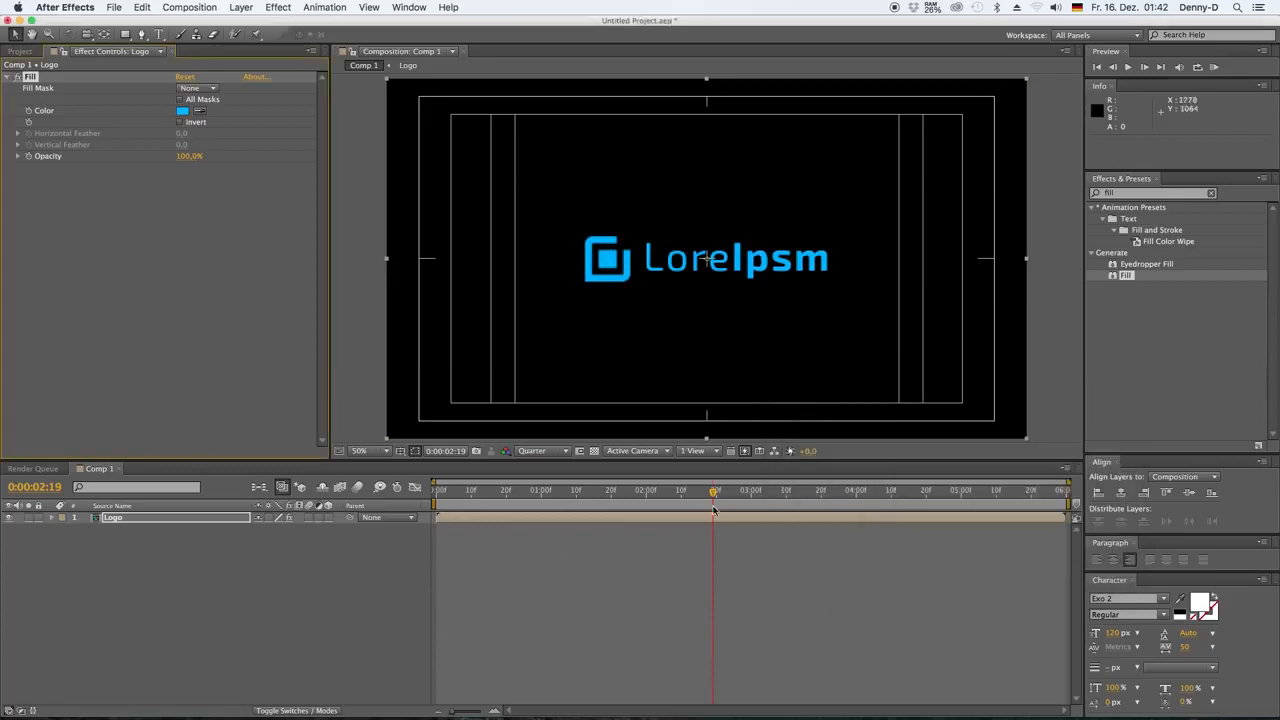
Add a black 1920 × 1080 px solid named BG beneath the Logo layer
{"action": "right_click", "coordinate": [273, 586]}
{"action": "mouse_move", "coordinate": [300, 591]}
{"action": "left_click", "coordinate": [492, 626]}
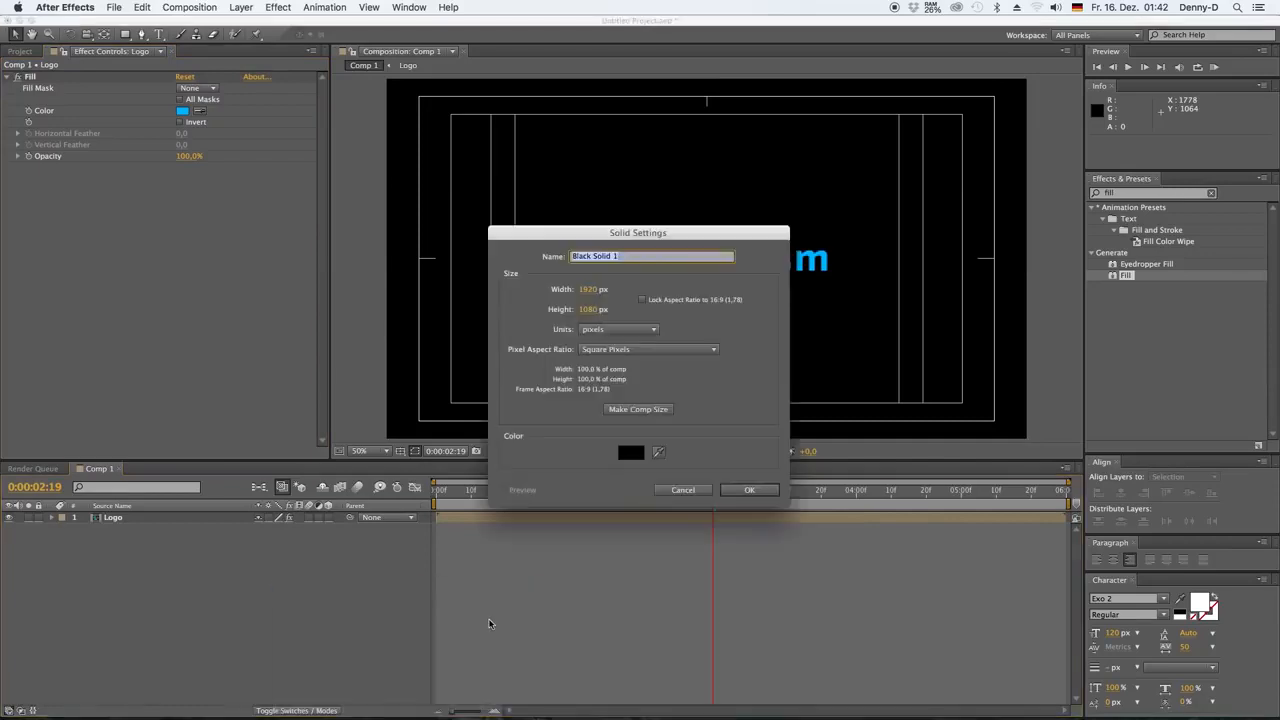
{"action": "type", "text": "BG"}
{"action": "key", "text": "Return"}
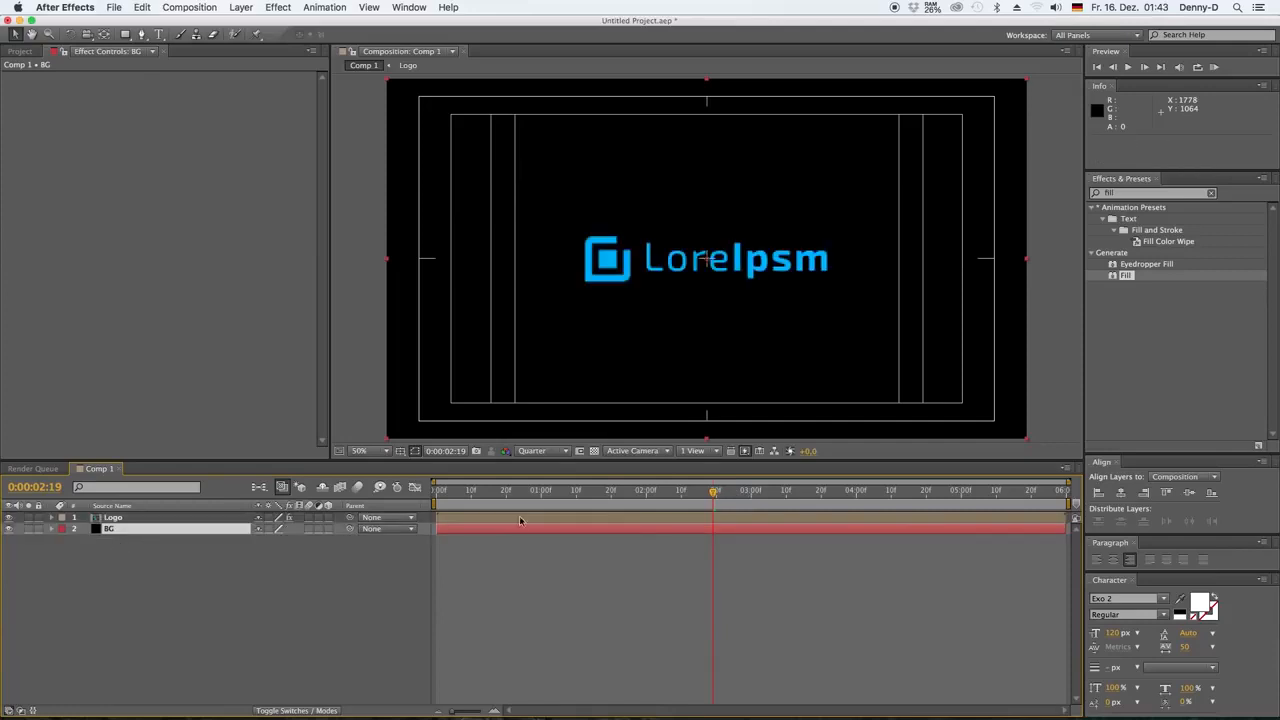
Apply the Ramp effect to the BG layer and set its shape to Radial Ramp
{"action": "left_click", "coordinate": [1118, 194]}
{"action": "type", "text": "ramp"}
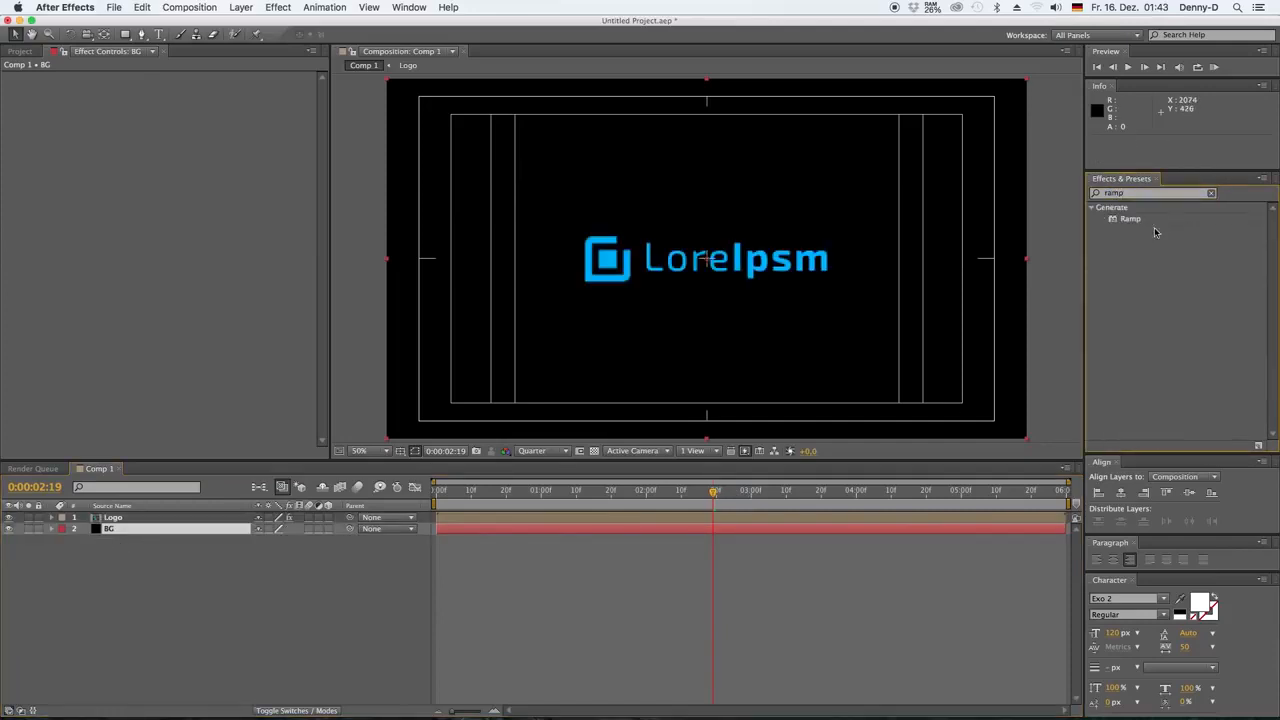
{"action": "left_click_drag", "start_coordinate": [1130, 218], "coordinate": [107, 532]}
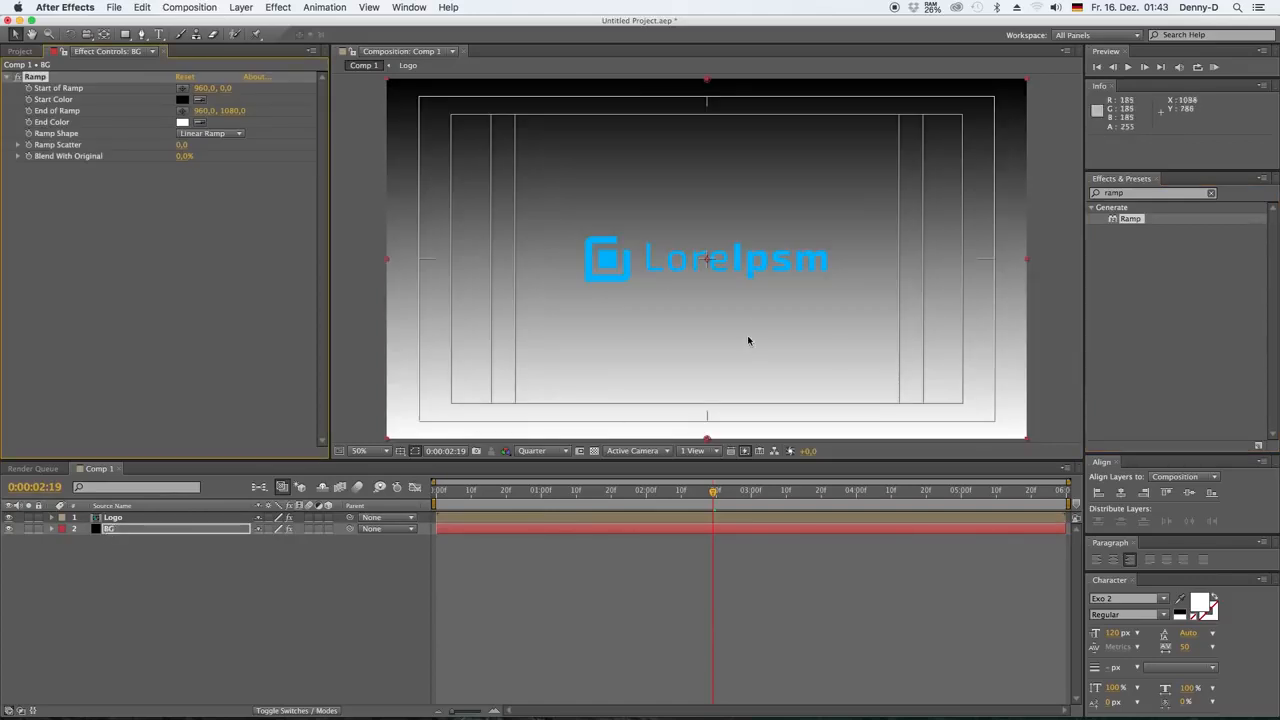
{"action": "left_click", "coordinate": [218, 133]}
{"action": "left_click", "coordinate": [216, 159]}
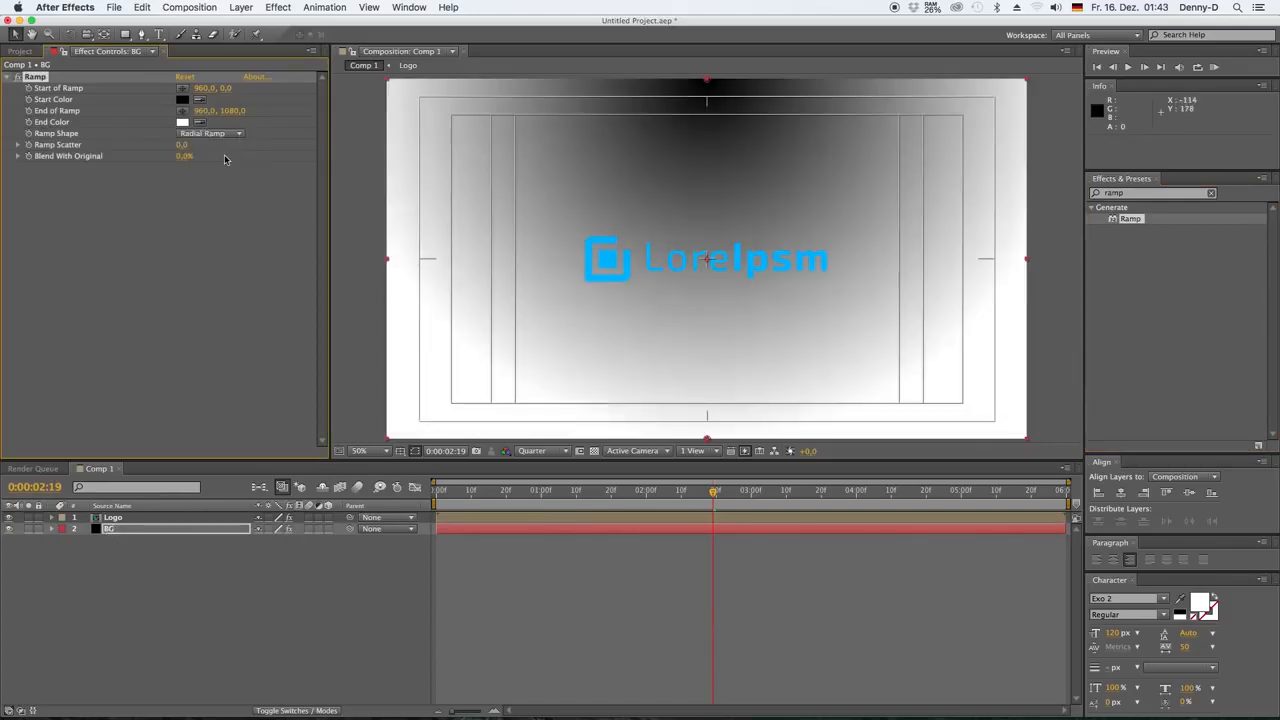
Set the BG ramp's start point to 960, 540 and its end point to 960, 1500
{"action": "left_click", "coordinate": [226, 88]}
{"action": "type", "text": "540"}
{"action": "key", "text": "Return"}
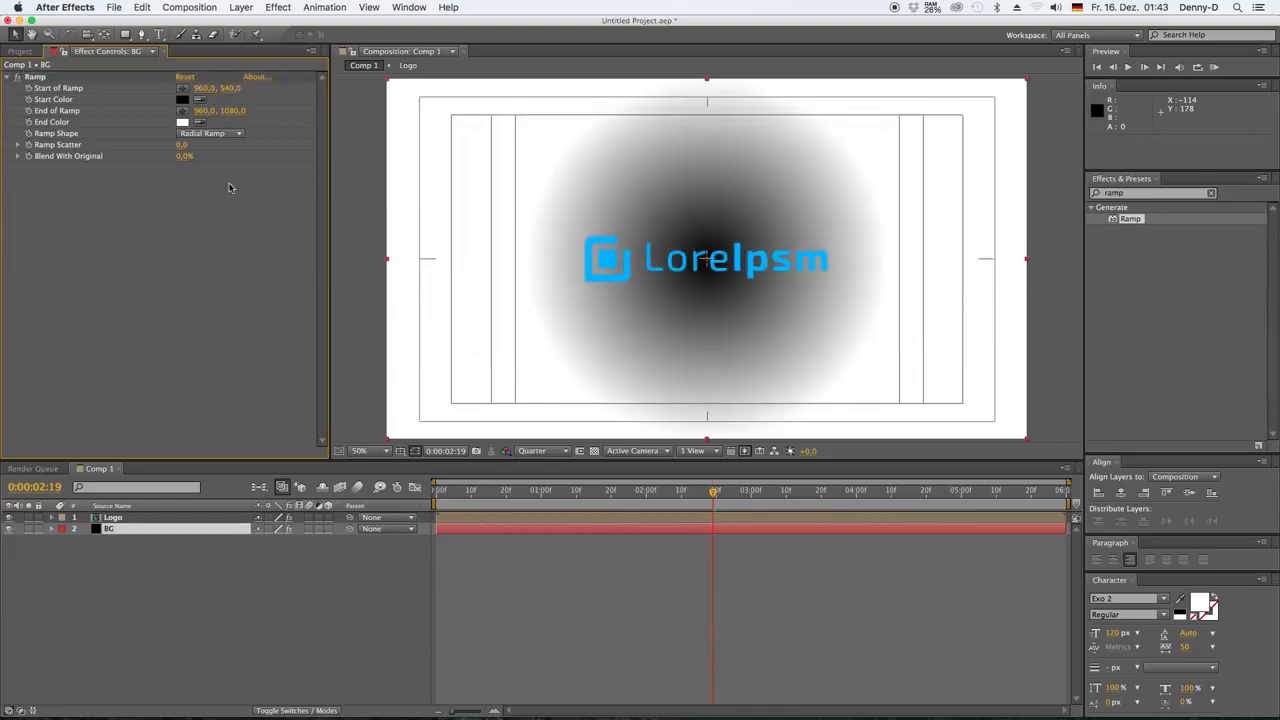
{"action": "left_click_drag", "start_coordinate": [236, 110], "coordinate": [472, 128]}
{"action": "left_click", "coordinate": [233, 110]}
{"action": "type", "text": "1500"}
{"action": "left_click", "coordinate": [201, 186]}
Sample the logo's blue for both the start and end colours of the BG ramp
{"action": "left_click", "coordinate": [200, 99]}
{"action": "left_click", "coordinate": [607, 259]}
{"action": "left_click", "coordinate": [200, 122]}
{"action": "left_click", "coordinate": [607, 260]}
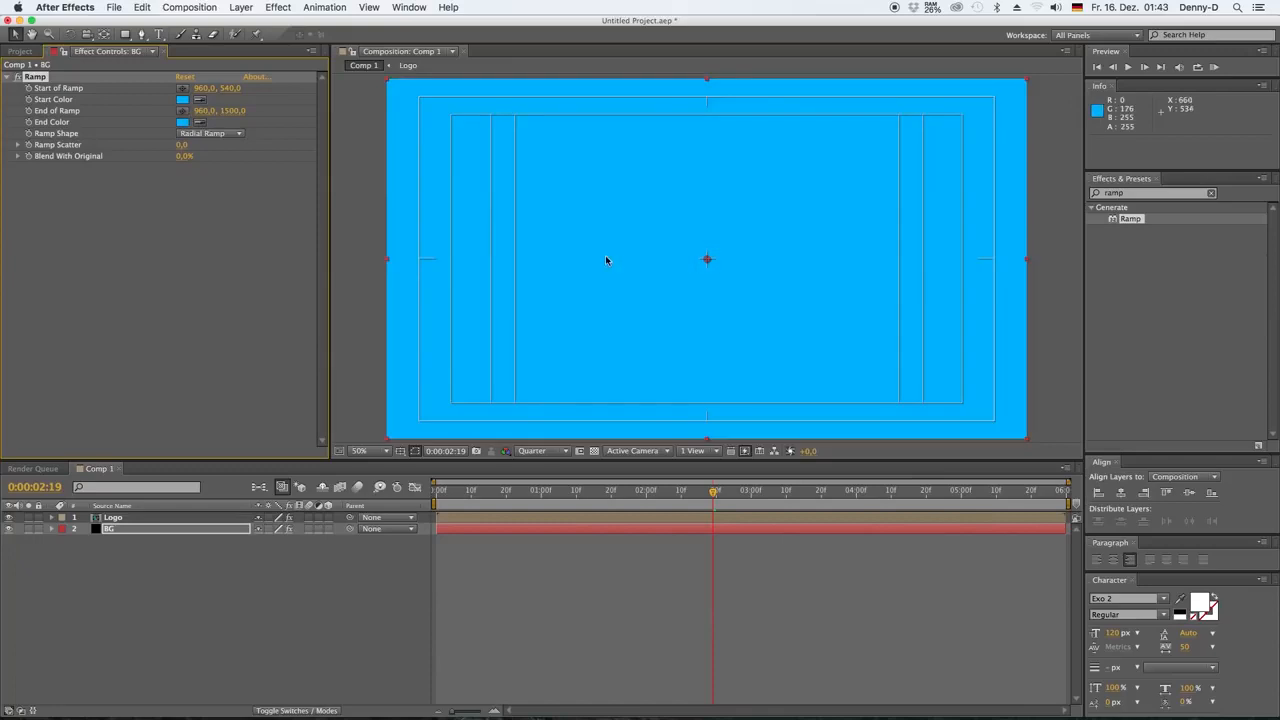
Darken the ramp's end colour to 00090D and its start colour to 002535, then check the background by toggling the BG layer's visibility
{"action": "left_click", "coordinate": [183, 123]}
{"action": "left_click_drag", "start_coordinate": [962, 400], "coordinate": [966, 556]}
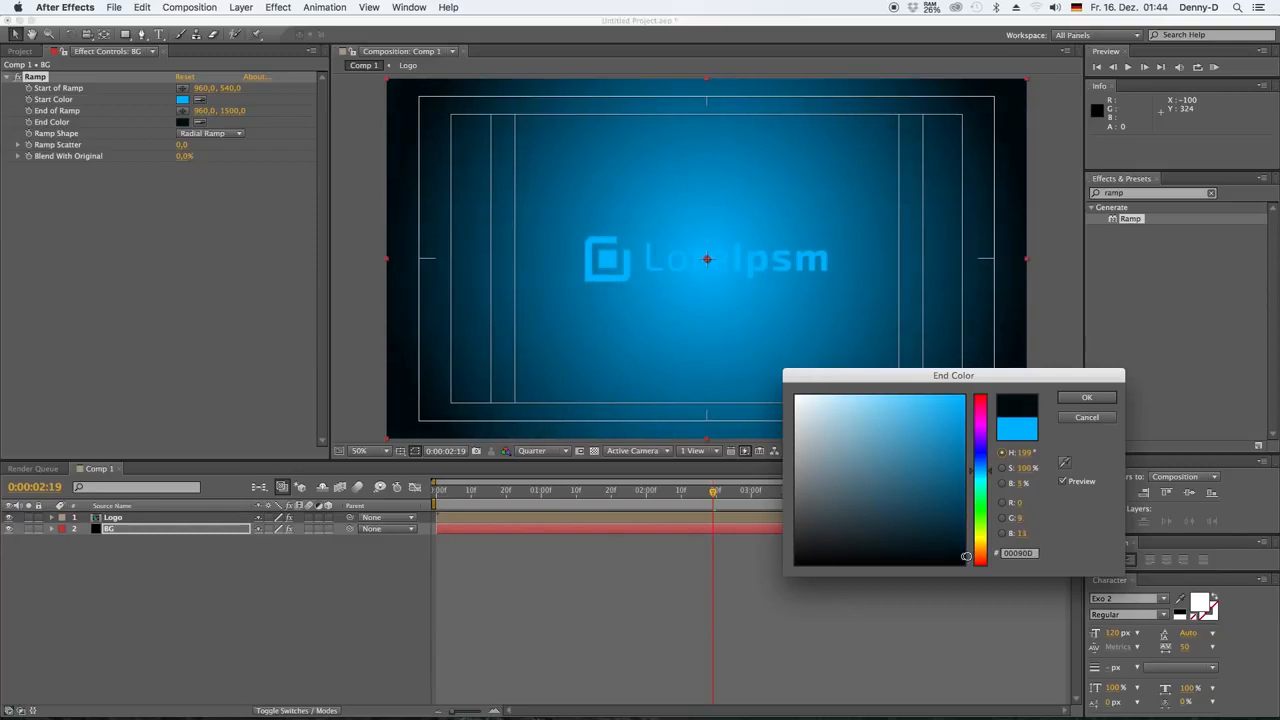
{"action": "left_click", "coordinate": [1087, 397]}
{"action": "left_click", "coordinate": [182, 99]}
{"action": "left_click_drag", "start_coordinate": [962, 400], "coordinate": [966, 530]}
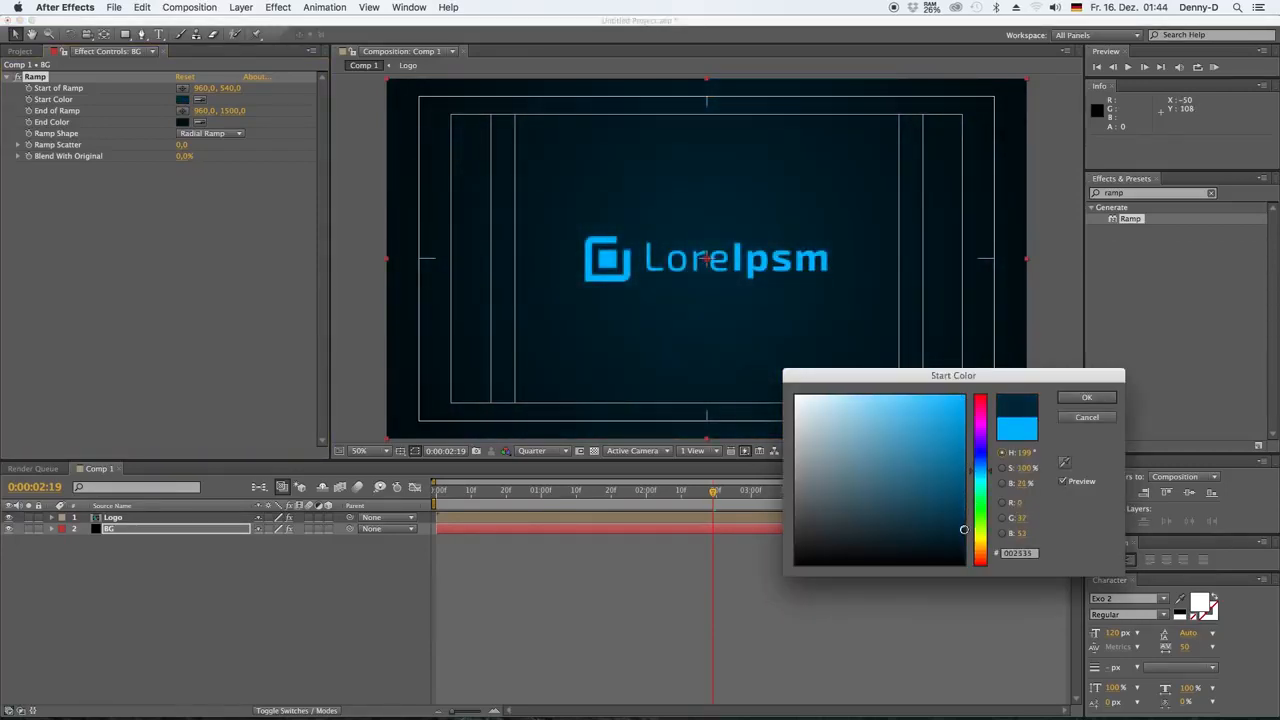
{"action": "left_click", "coordinate": [1098, 398]}
{"action": "left_click", "coordinate": [9, 529]}
{"action": "left_click", "coordinate": [9, 529]}
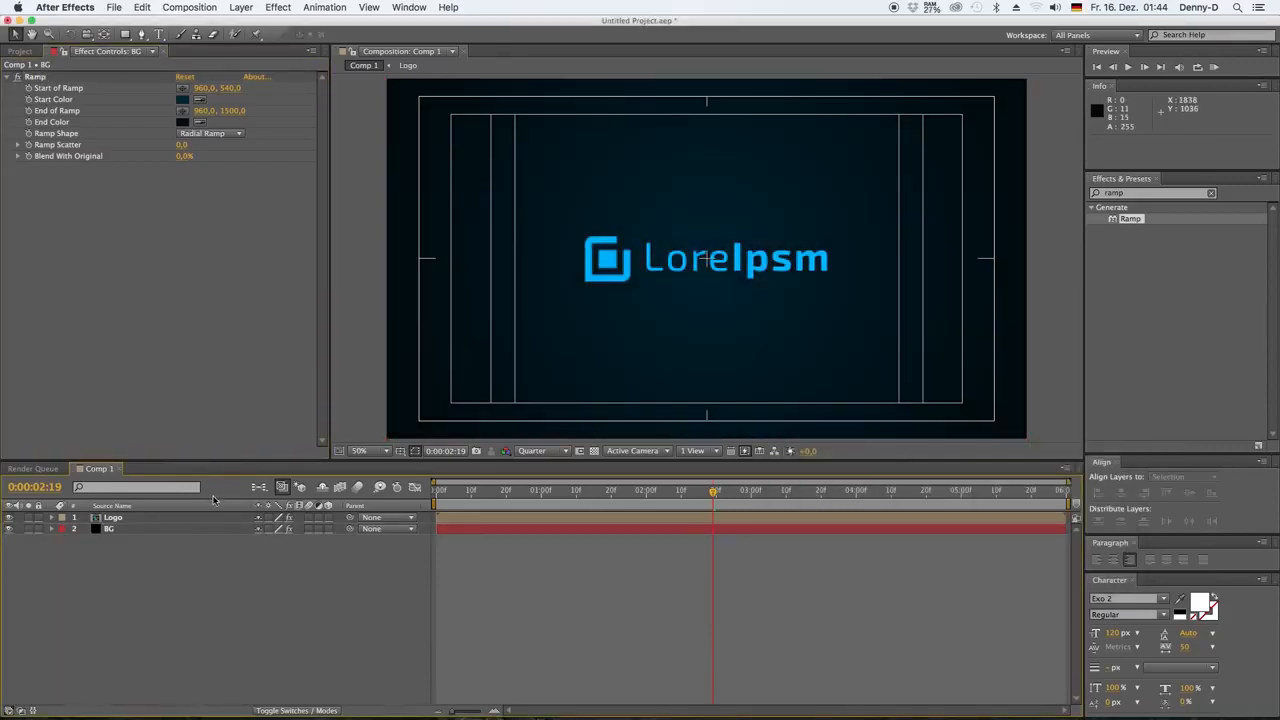
Keyframe the Logo layer's Scale at 100% at 0:00:02:10
{"action": "left_click_drag", "start_coordinate": [489, 493], "coordinate": [459, 497]}
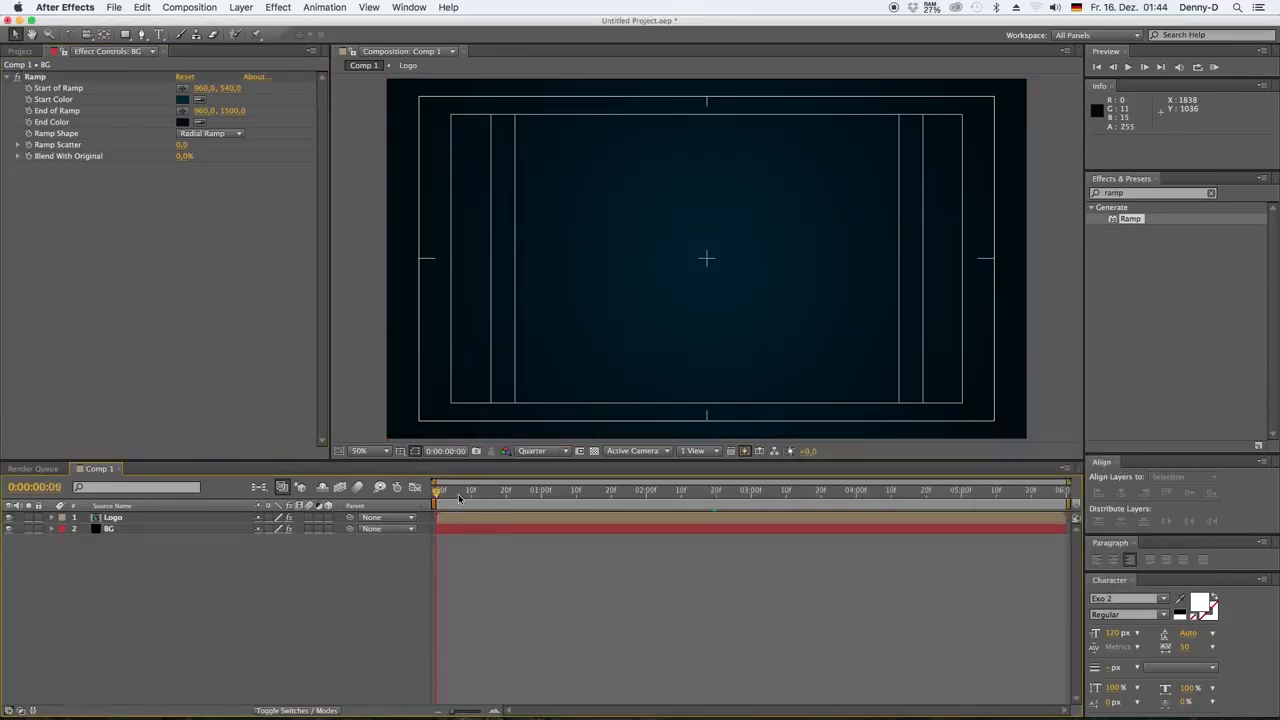
{"action": "left_click", "coordinate": [595, 519]}
{"action": "key", "text": "s"}
{"action": "left_click", "coordinate": [681, 490]}
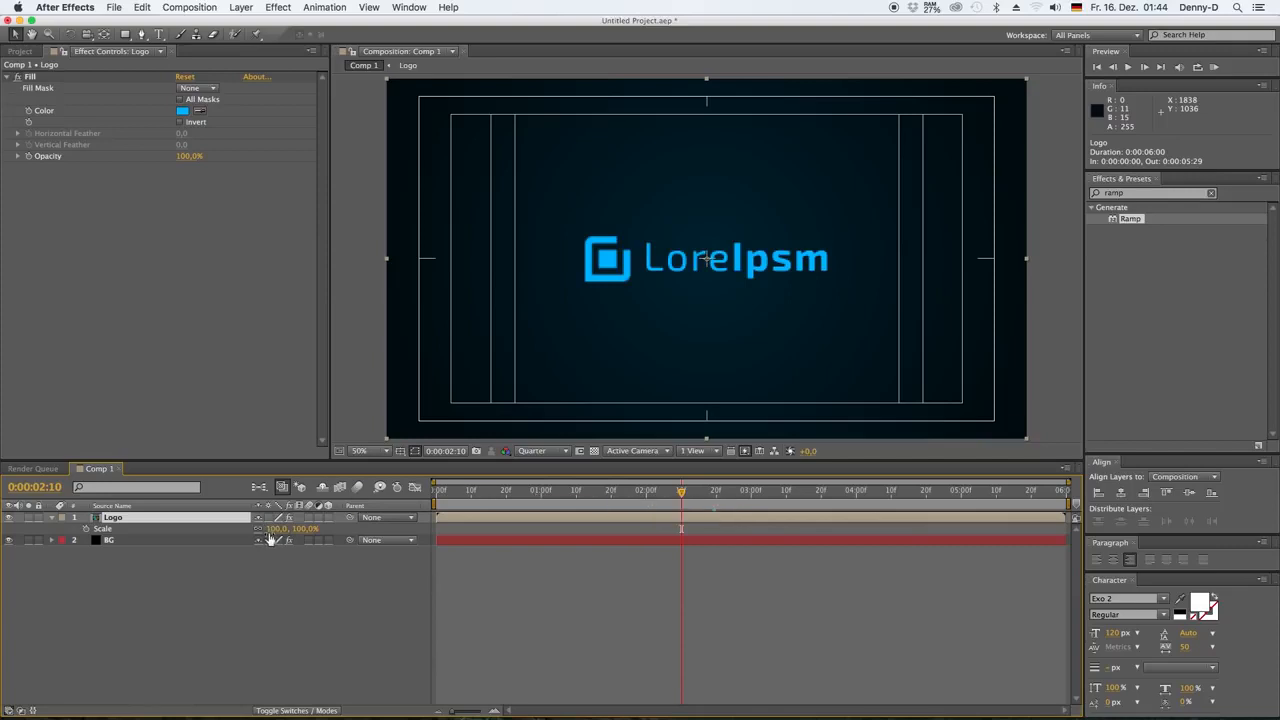
{"action": "left_click", "coordinate": [86, 529]}
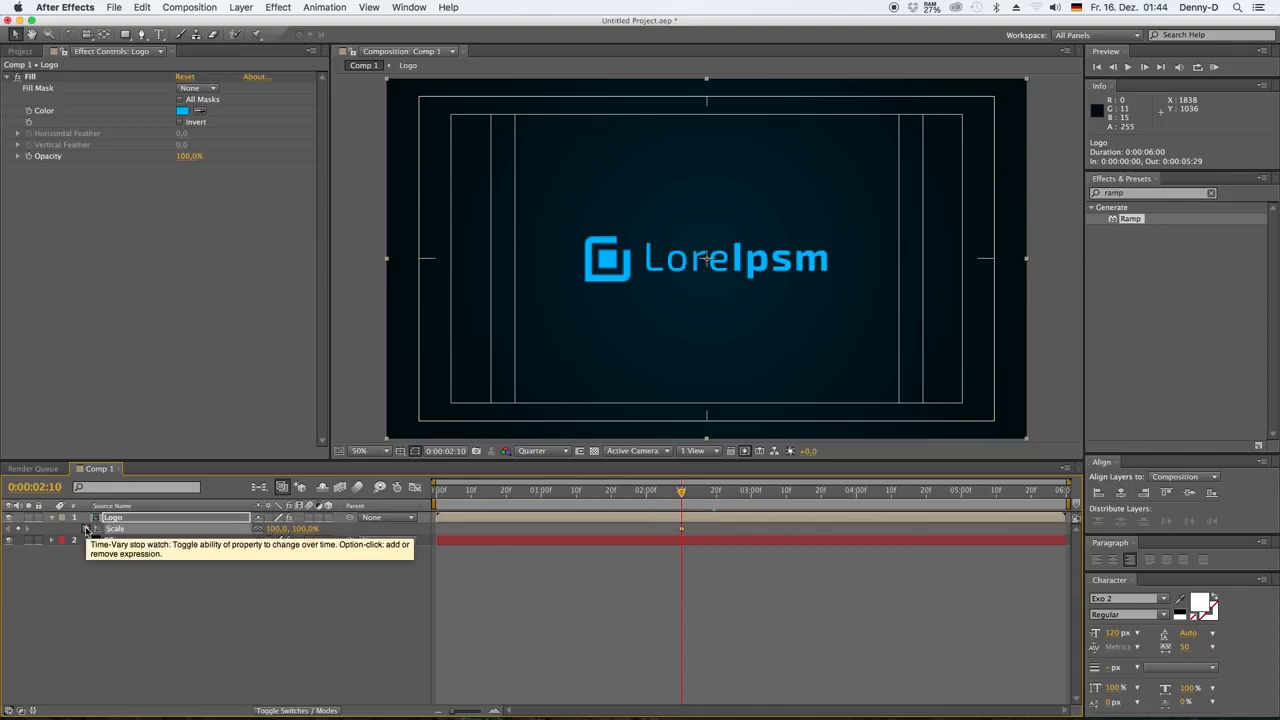
Keyframe the Logo layer's Scale at 105% at 0:00:01:20 and 80% at 0:00:00:00, and preview the animation
{"action": "left_click", "coordinate": [612, 494]}
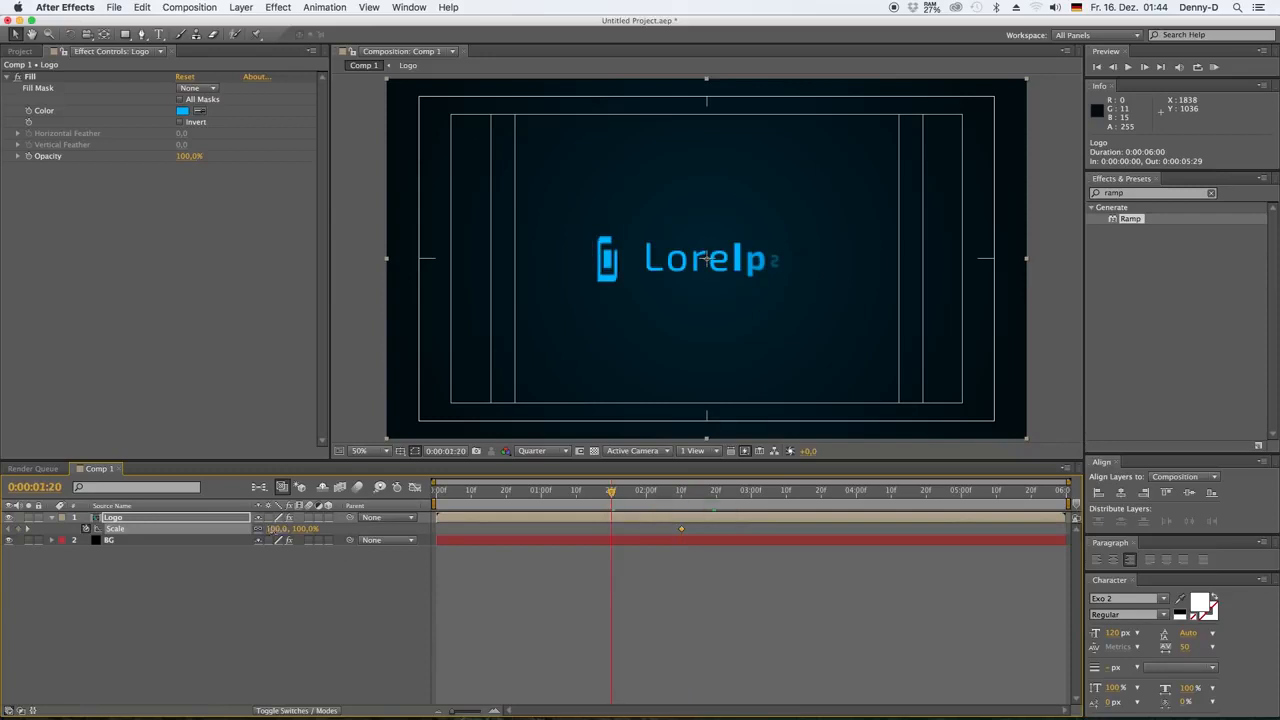
{"action": "left_click", "coordinate": [308, 570]}
{"action": "left_click_drag", "start_coordinate": [452, 495], "coordinate": [400, 502]}
{"action": "left_click", "coordinate": [345, 629]}
{"action": "key", "text": "space"}
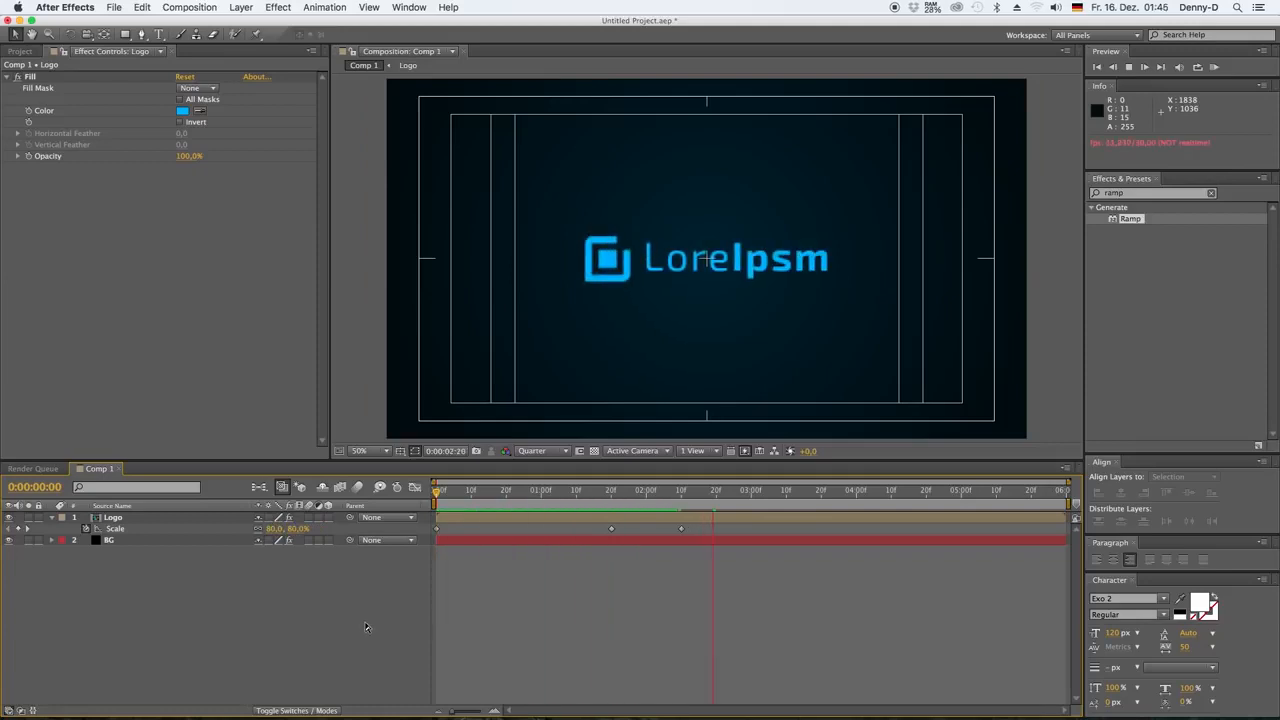
Apply Easy Ease to the Logo layer's Scale keyframe at 0:00:02:10 and preview the animation
{"action": "right_click", "coordinate": [685, 529]}
{"action": "left_click", "coordinate": [860, 628]}
{"action": "left_click", "coordinate": [609, 493]}
{"action": "key", "text": "space"}
Hide the title and action safe guides in the composition view and return to the first frame
{"action": "left_click", "coordinate": [405, 456]}
{"action": "left_click", "coordinate": [430, 459]}
{"action": "key", "text": "Home"}
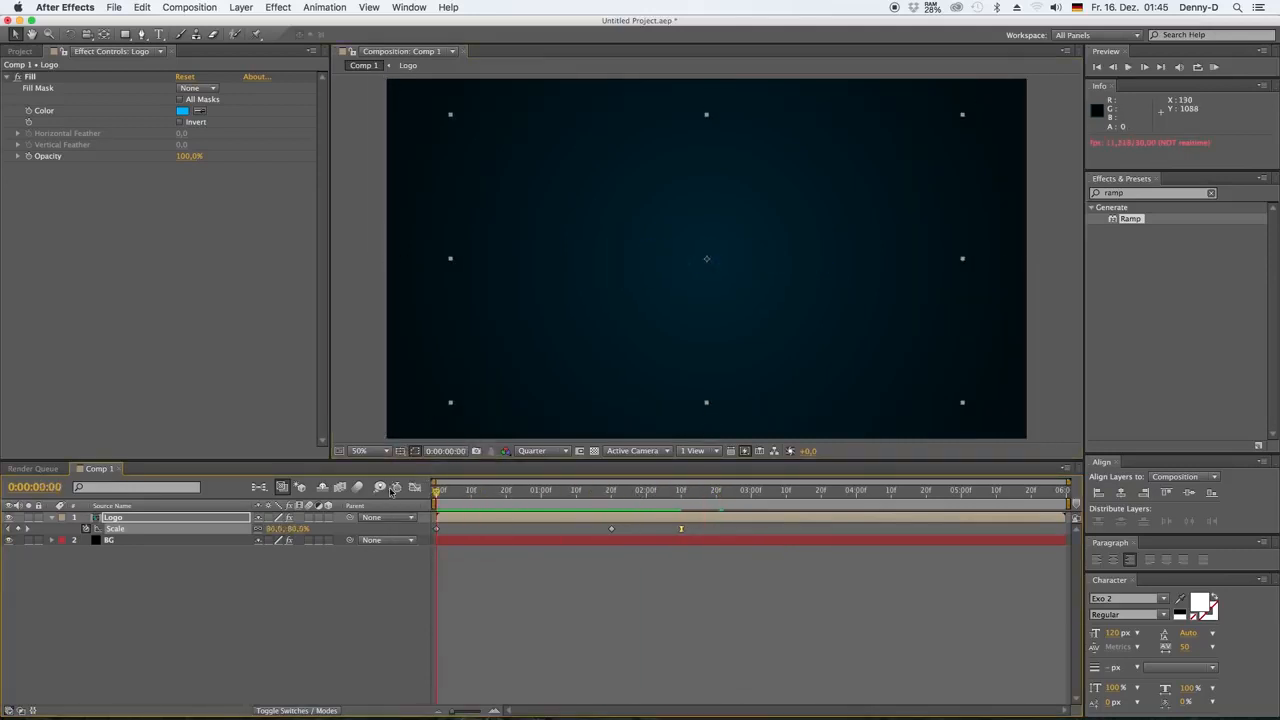
Apply the CC Light Sweep effect to the Logo layer, with the playhead at 0:00:01:26
{"action": "left_click_drag", "start_coordinate": [440, 493], "coordinate": [632, 492]}
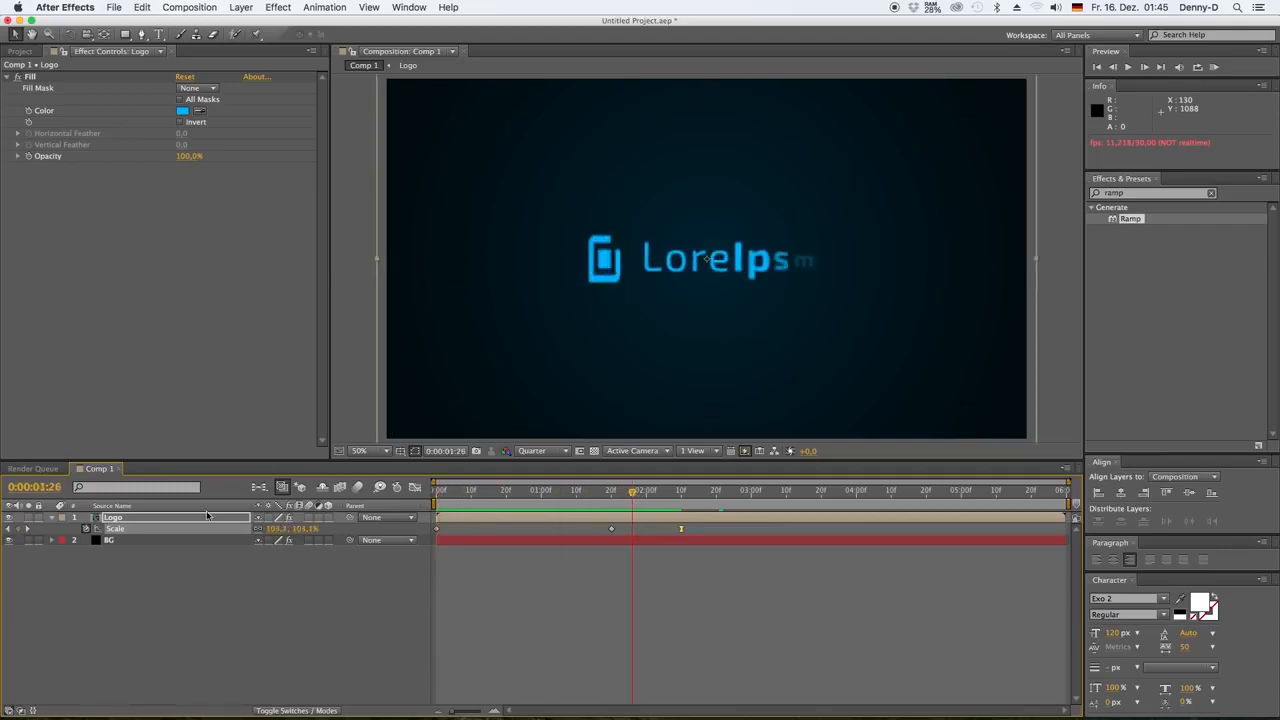
{"action": "left_click", "coordinate": [15, 78]}
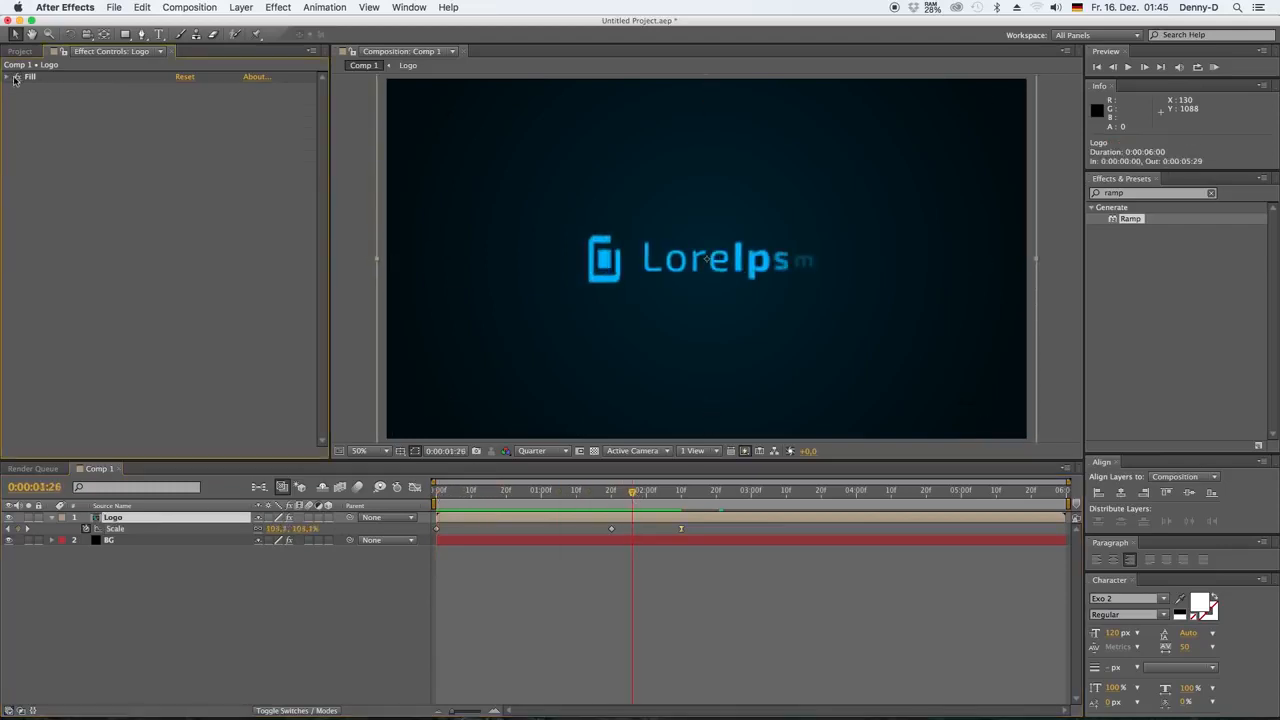
{"action": "left_click", "coordinate": [279, 8]}
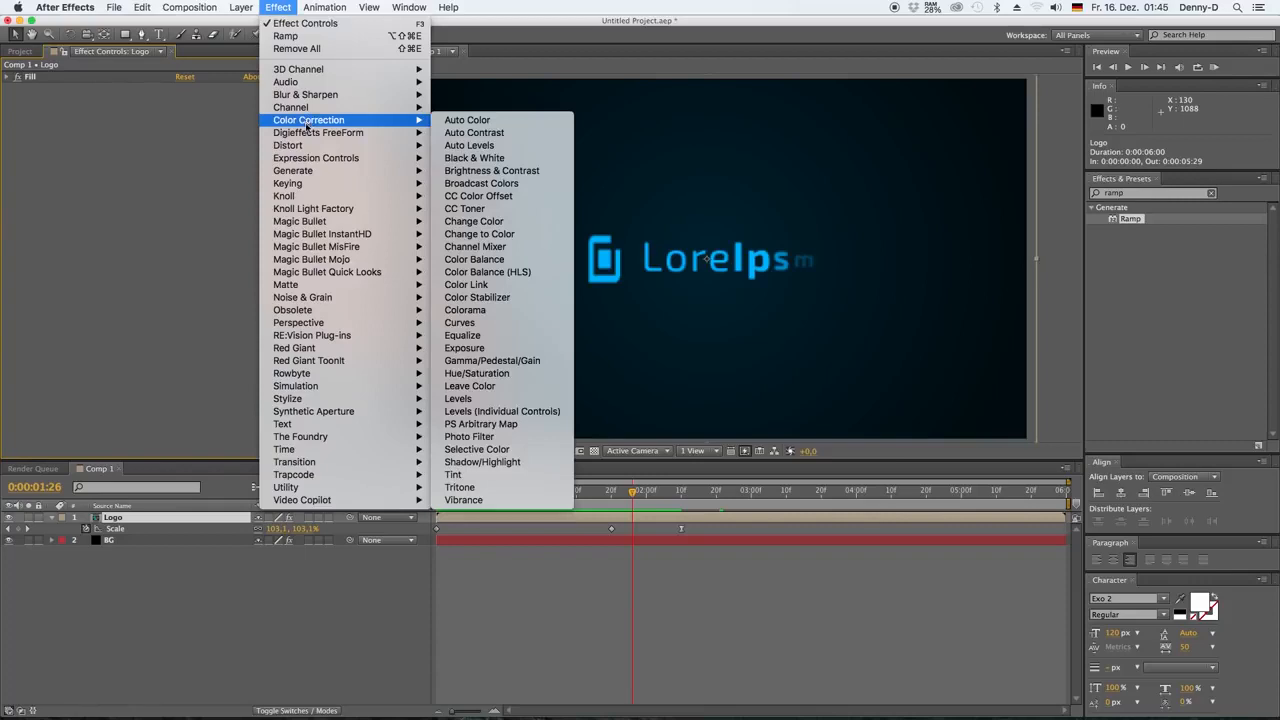
{"action": "mouse_move", "coordinate": [350, 171]}
{"action": "left_click", "coordinate": [477, 271]}
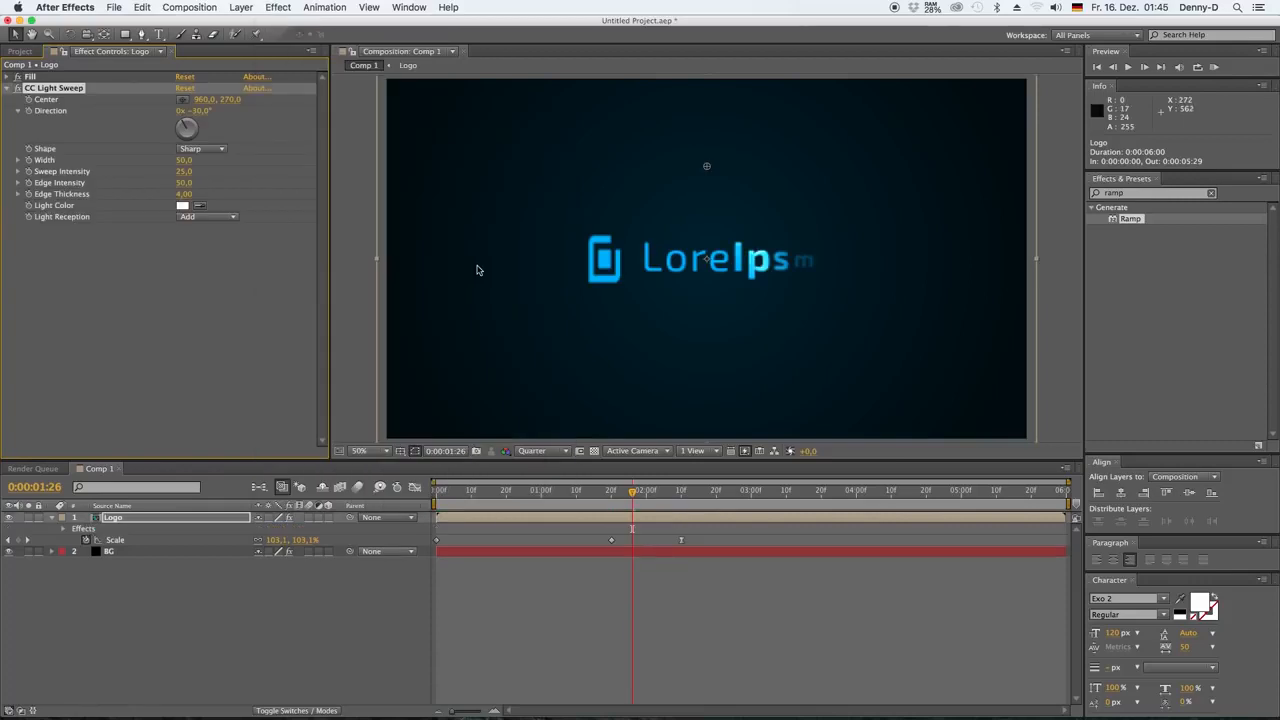
Place the light sweep's centre on the logo image at about 657, 547.5 and set the preview resolution to Full
{"action": "left_click_drag", "start_coordinate": [707, 166], "coordinate": [603, 261]}
{"action": "left_click", "coordinate": [540, 451]}
{"action": "left_click", "coordinate": [529, 484]}
{"action": "key", "text": "period"}
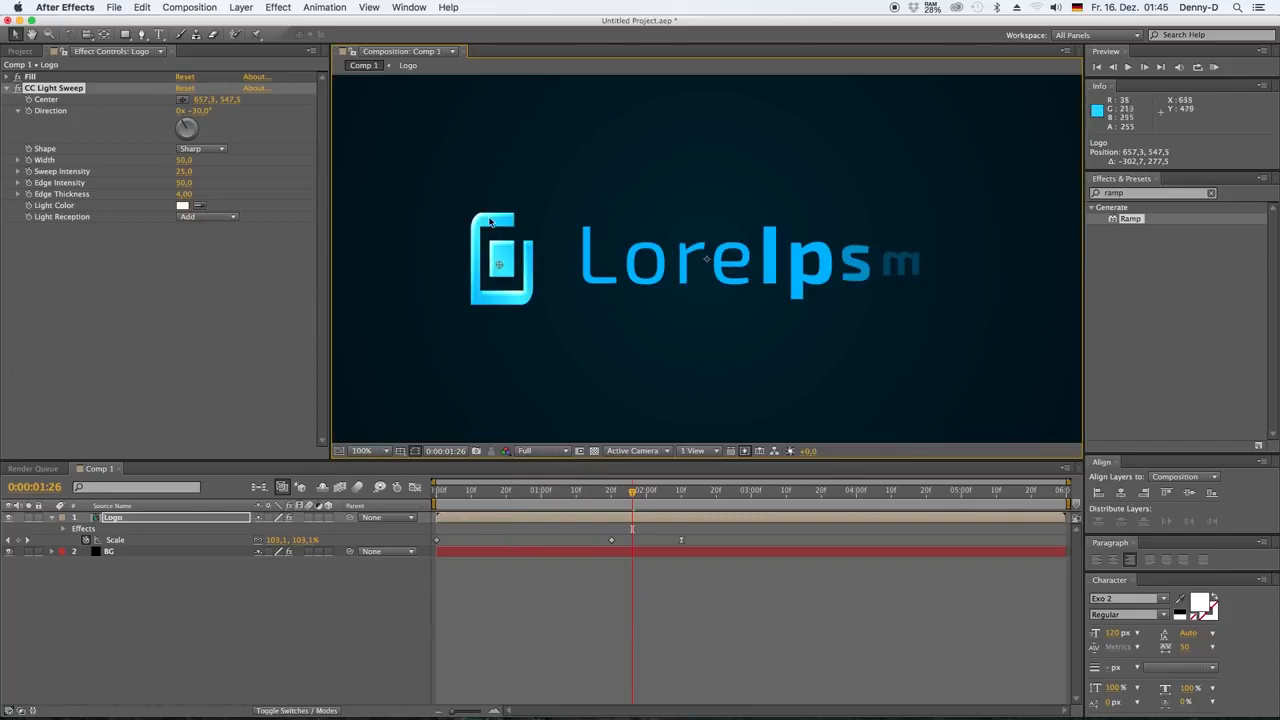
Set the light sweep's Edge Thickness to 0 and its Sweep Intensity to 35
{"action": "left_click_drag", "start_coordinate": [185, 196], "coordinate": [192, 170]}
{"action": "left_click", "coordinate": [183, 253]}
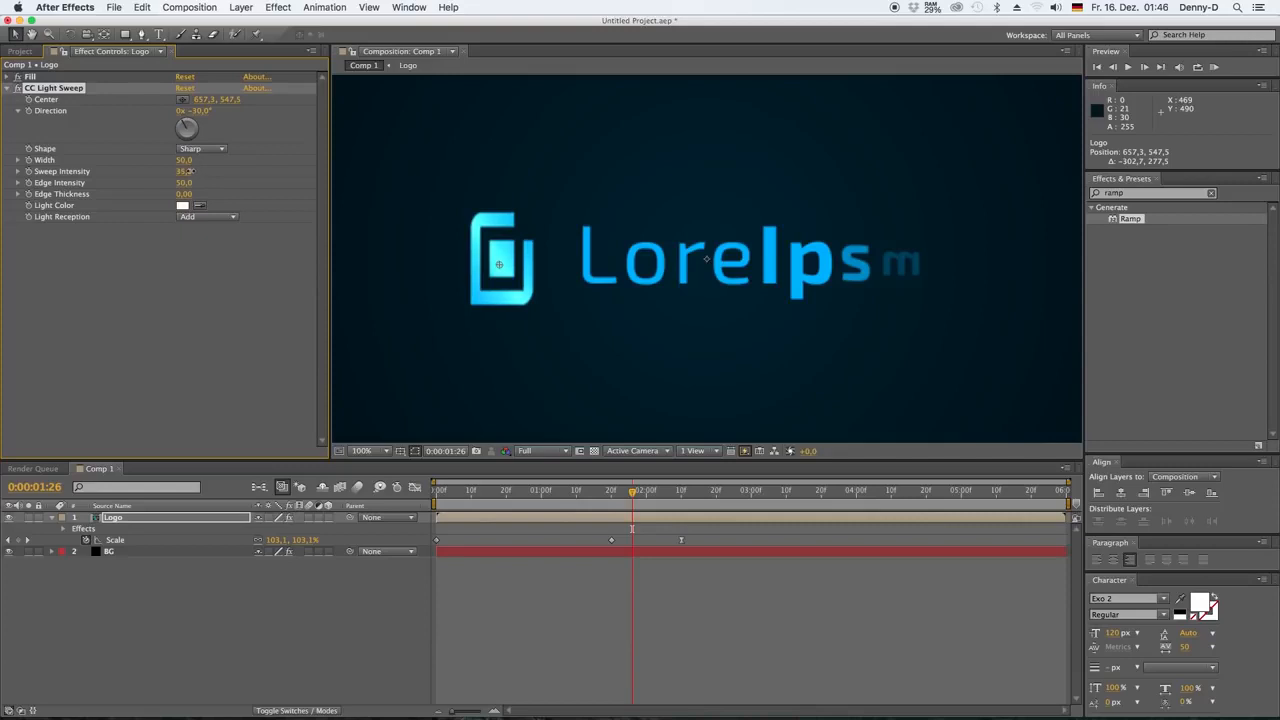
{"action": "left_click", "coordinate": [190, 262]}
Keyframe the light sweep's Center just before the logo image, at 423, 547.5, at 0:00:01:20
{"action": "left_click_drag", "start_coordinate": [633, 491], "coordinate": [436, 491]}
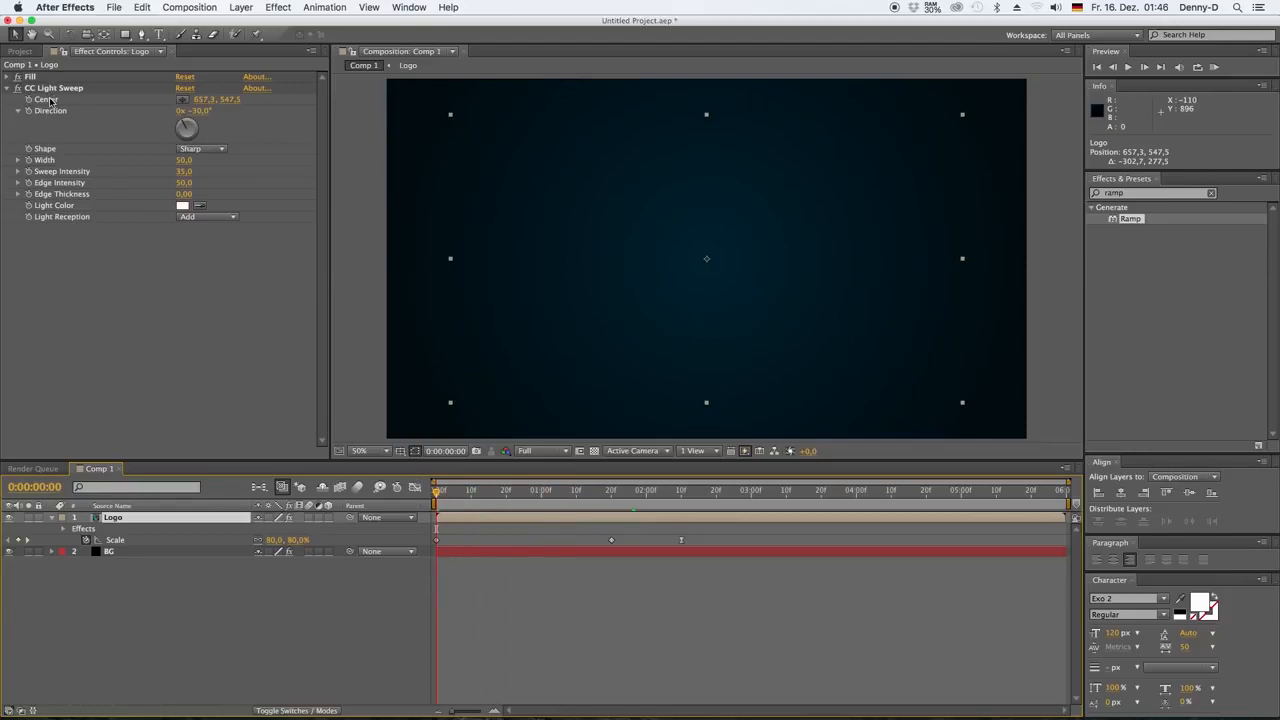
{"action": "left_click", "coordinate": [55, 89]}
{"action": "mouse_move", "coordinate": [629, 490]}
{"action": "left_mouse_down"}
{"action": "mouse_move", "coordinate": [660, 494]}
{"action": "mouse_move", "coordinate": [591, 491]}
{"action": "mouse_move", "coordinate": [611, 491]}
{"action": "left_mouse_up"}
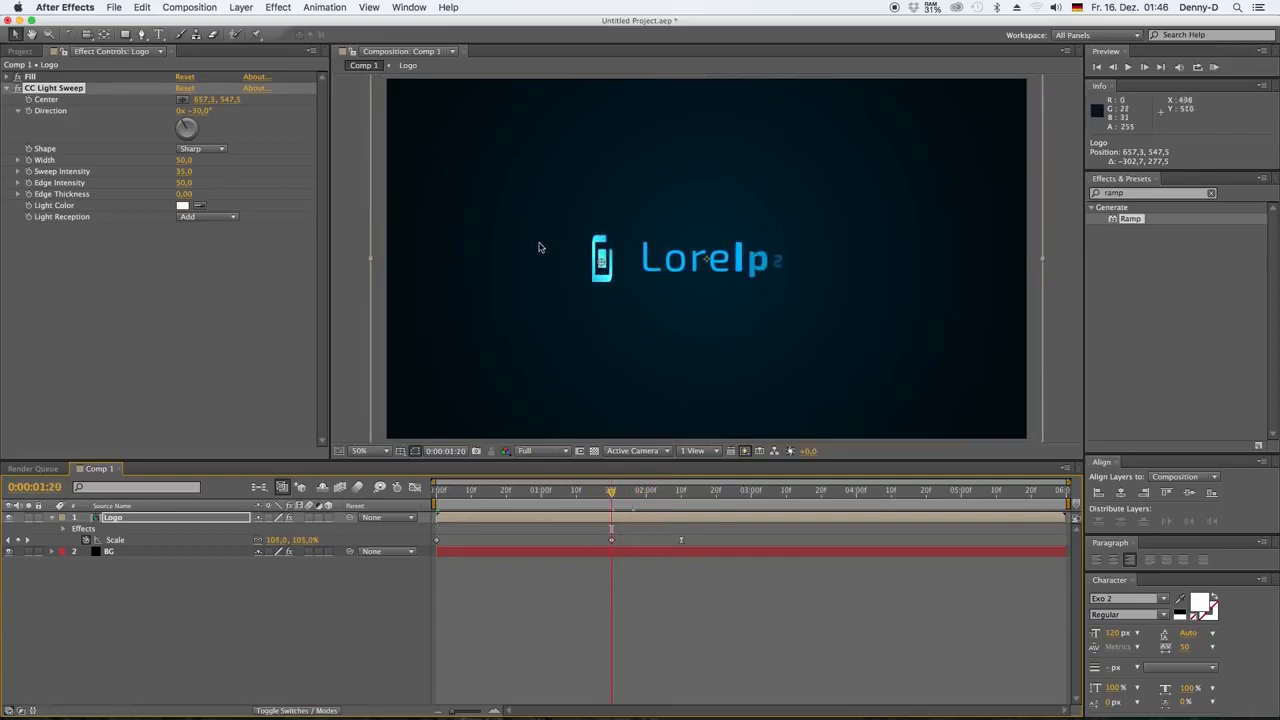
{"action": "left_click_drag", "start_coordinate": [601, 262], "coordinate": [536, 266]}
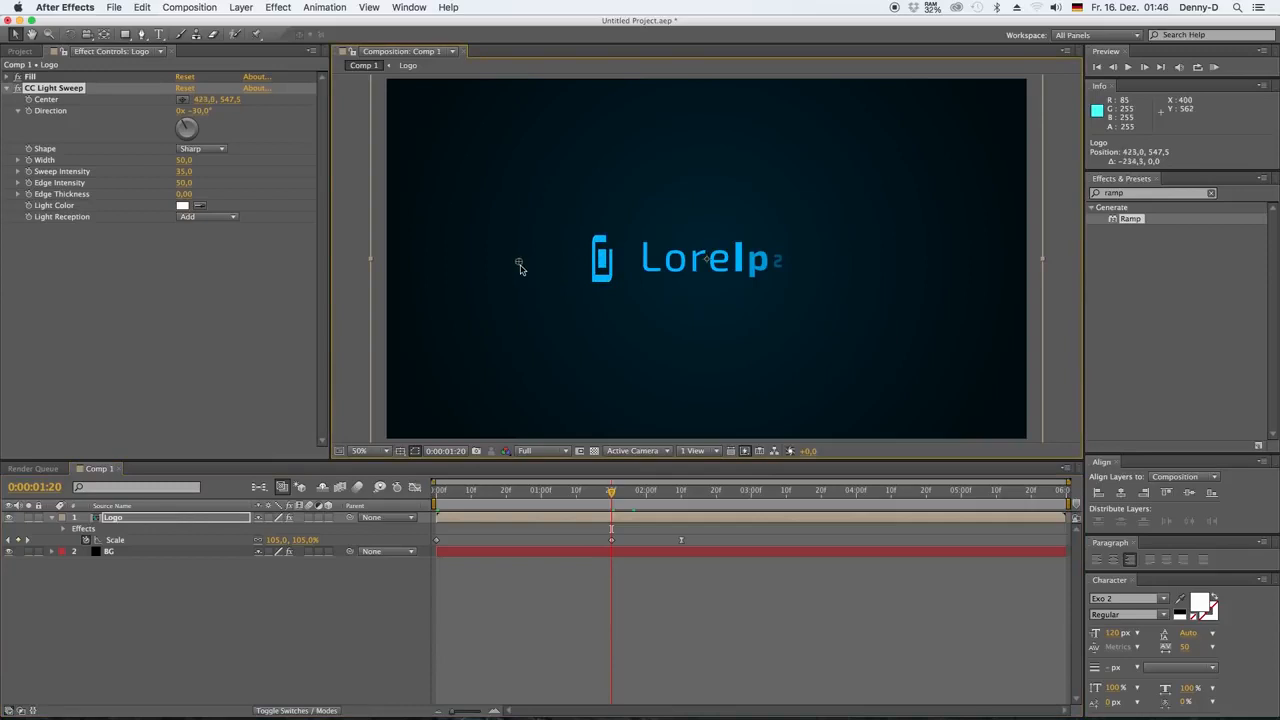
{"action": "left_click", "coordinate": [30, 101]}
Keyframe the light sweep's Center past the end of the text, at 1455, 547.5, at 0:00:03:00, and preview from 0:00:01:10
{"action": "left_click_drag", "start_coordinate": [611, 491], "coordinate": [751, 491]}
{"action": "left_click_drag", "start_coordinate": [527, 262], "coordinate": [870, 267]}
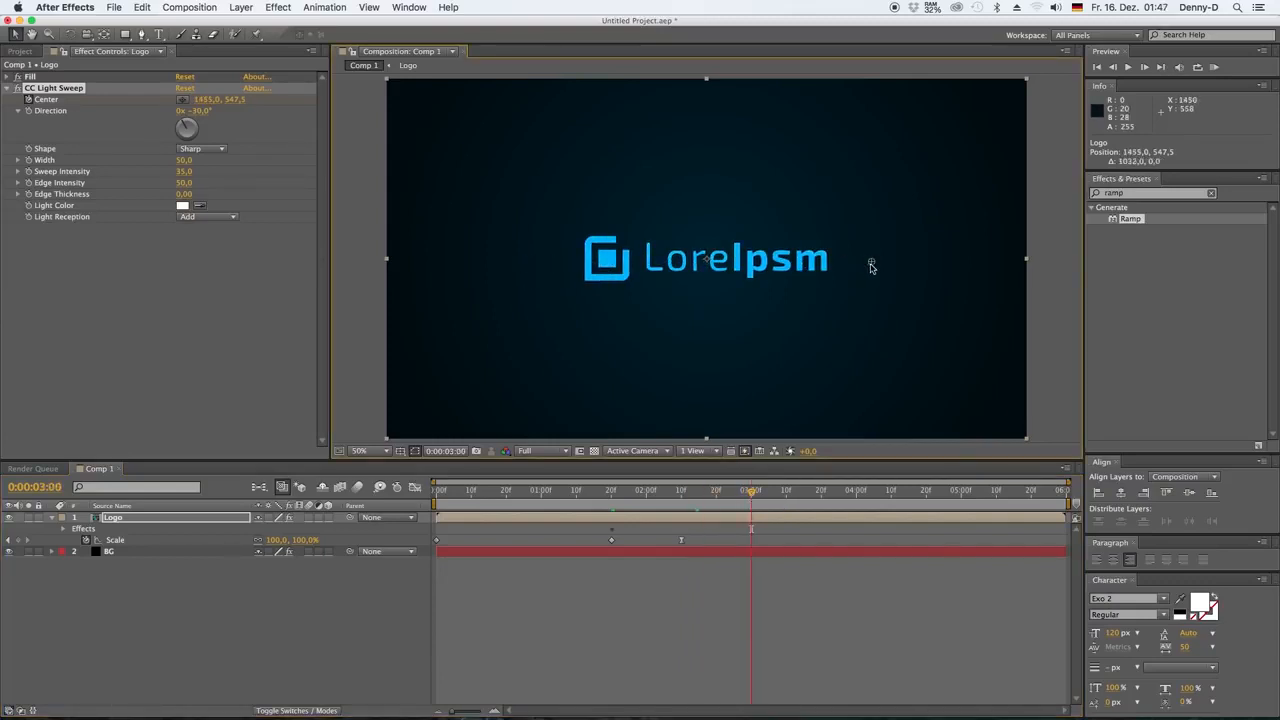
{"action": "key", "text": "u"}
{"action": "left_click_drag", "start_coordinate": [751, 491], "coordinate": [576, 487]}
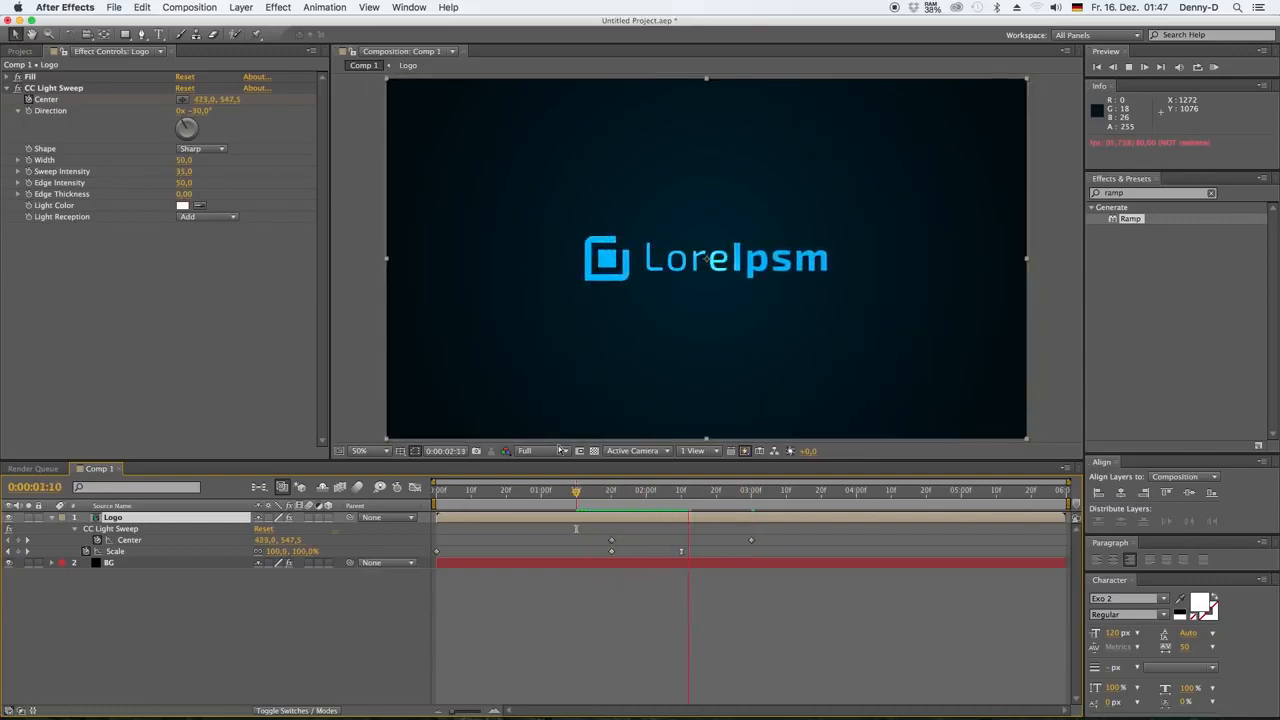
Shift both light sweep Center keyframes to start at 0:00:02:00 and end at 0:00:03:10, and preview the sweep
{"action": "left_click_drag", "start_coordinate": [607, 494], "coordinate": [649, 500]}
{"action": "left_click_drag", "start_coordinate": [764, 533], "coordinate": [632, 498]}
{"action": "key", "text": "space"}
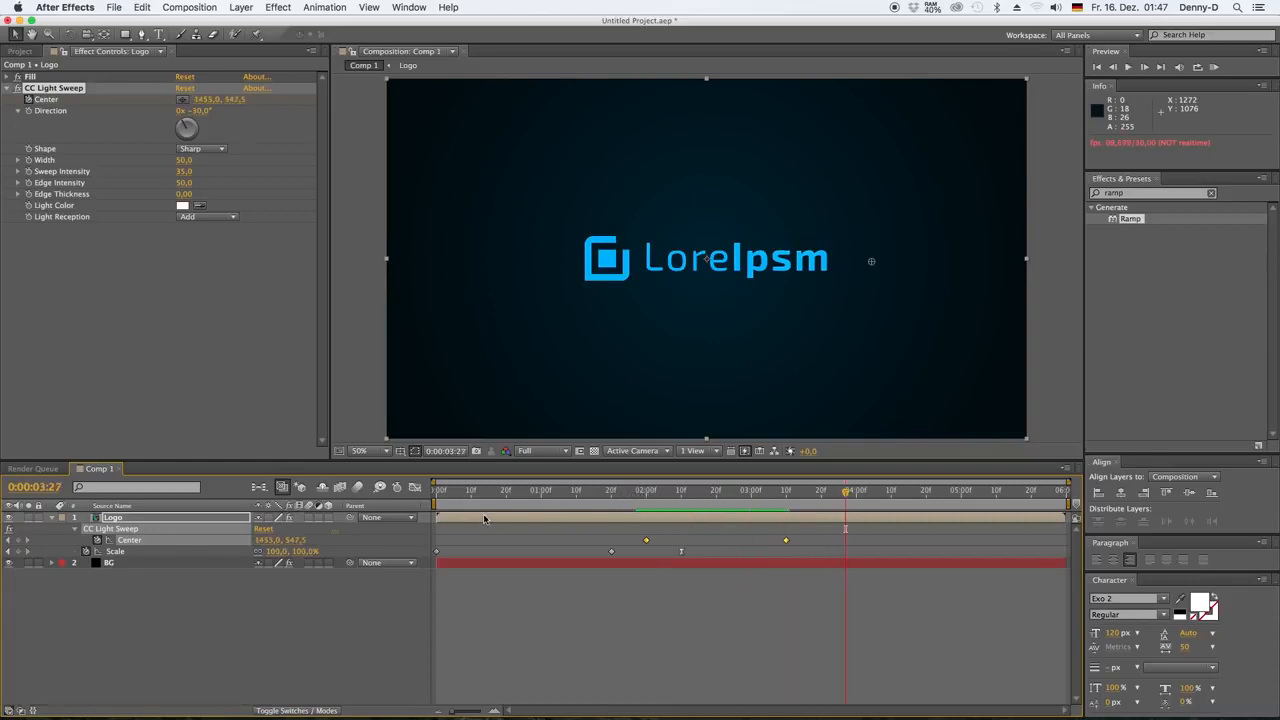
Duplicate the Logo layer and rename the lower copy Light Burst
{"action": "left_click", "coordinate": [52, 518]}
{"action": "left_click", "coordinate": [134, 518]}
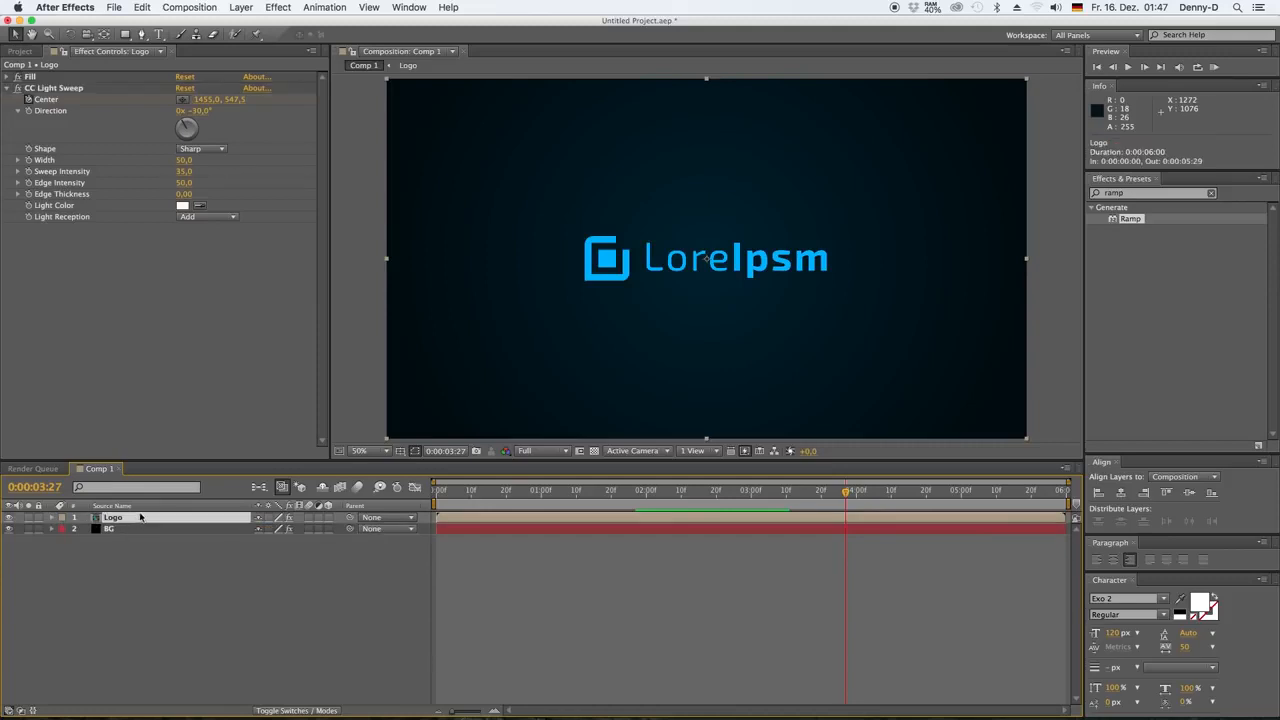
{"action": "key", "text": "super+d"}
{"action": "left_click", "coordinate": [116, 529]}
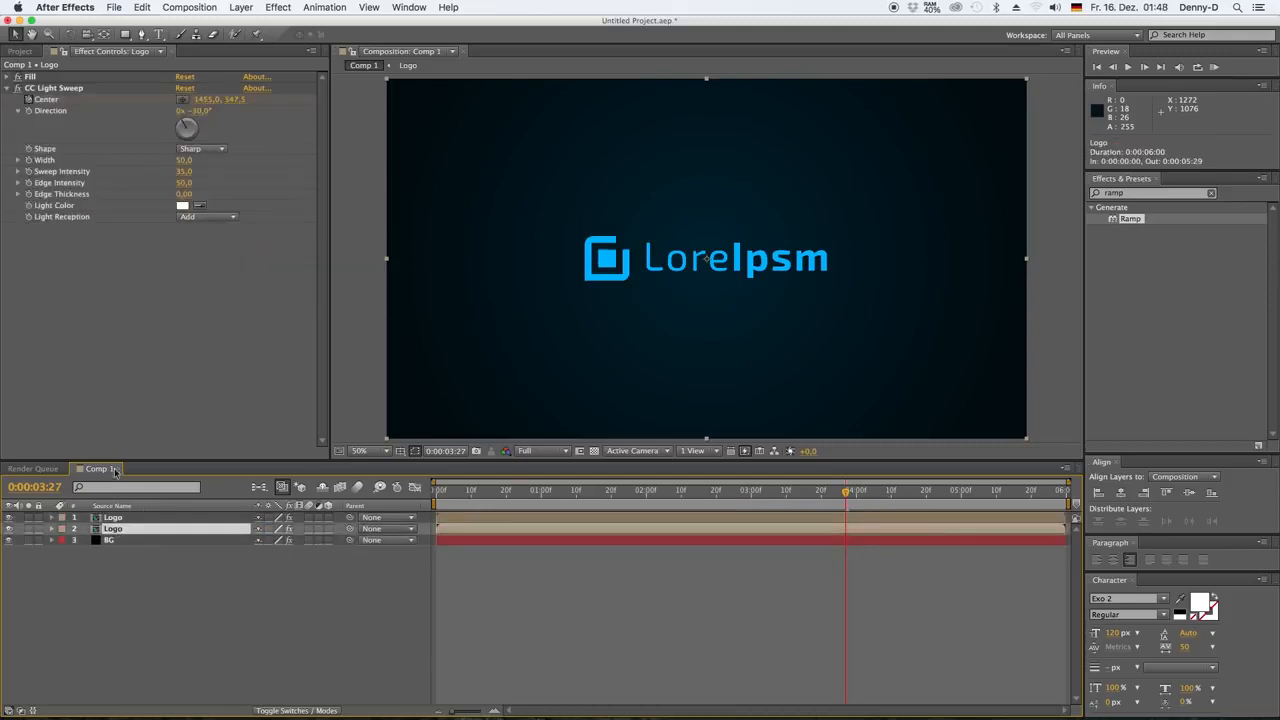
{"action": "right_click", "coordinate": [112, 529]}
{"action": "left_click", "coordinate": [177, 697]}
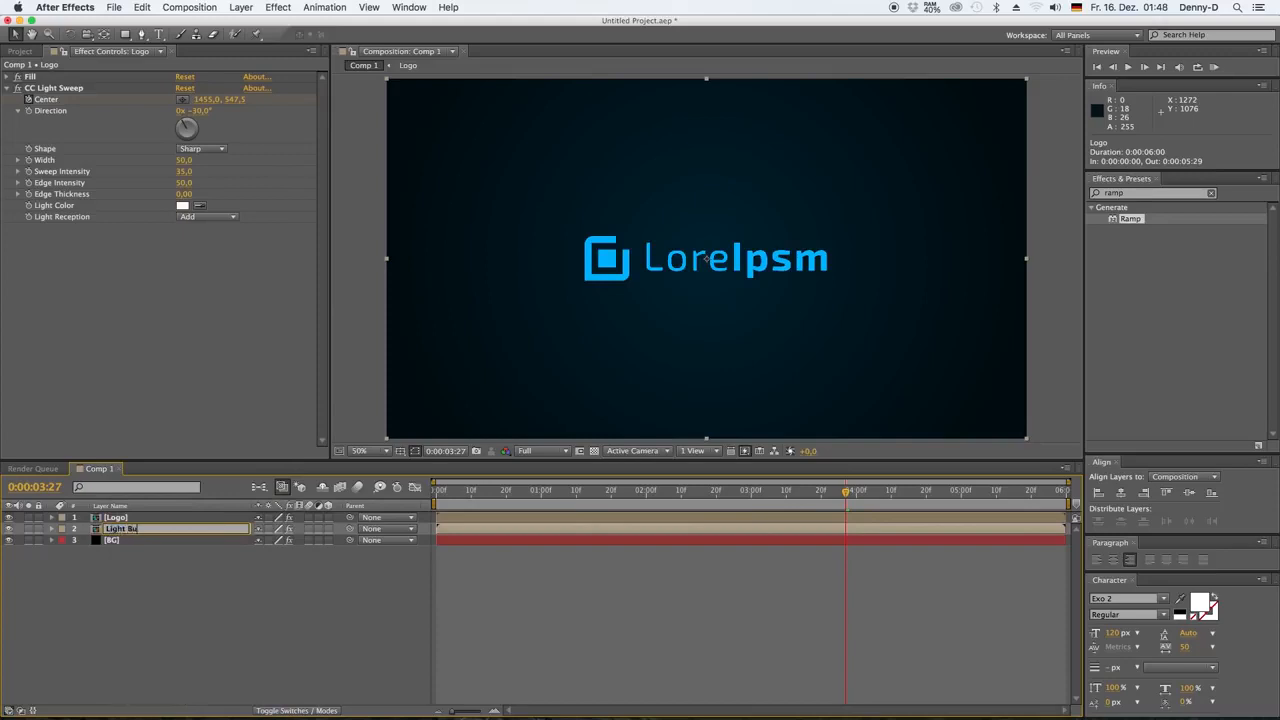
{"action": "left_click", "coordinate": [227, 613]}
Replace the CC Light Sweep effect on the Light Burst layer with CC Light Burst 2.5
{"action": "left_click", "coordinate": [53, 89]}
{"action": "key", "text": "Delete"}
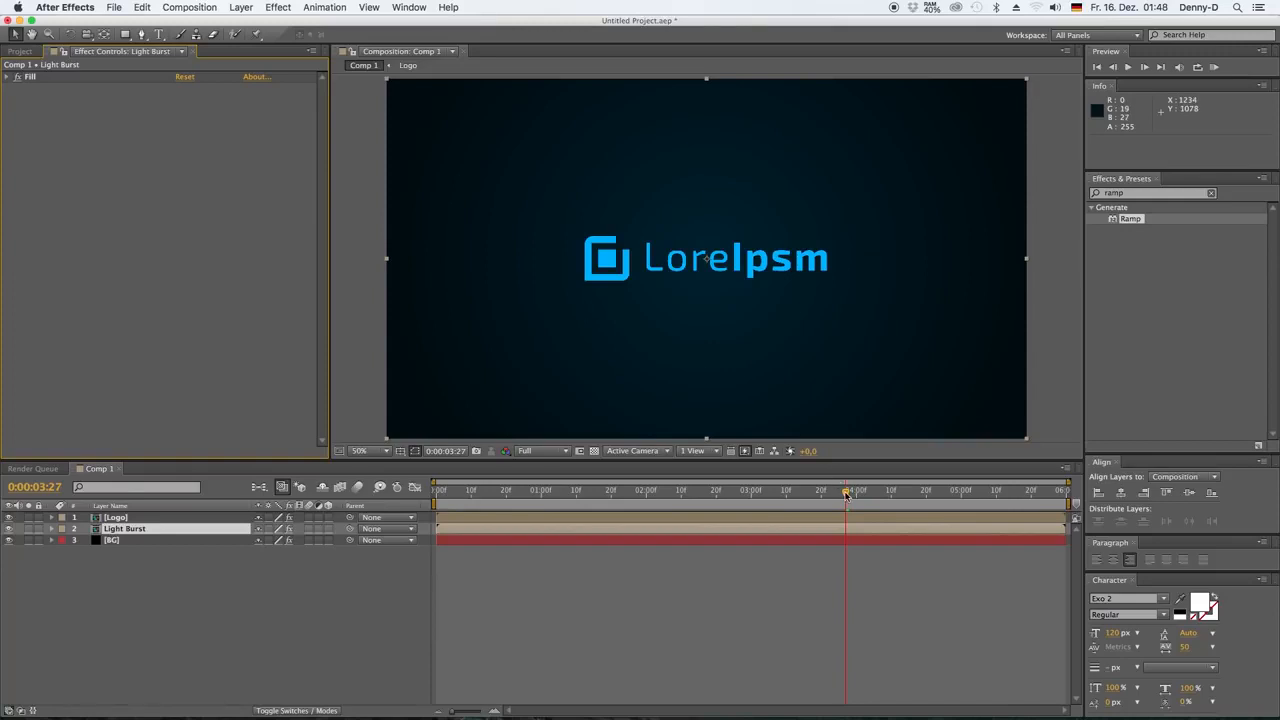
{"action": "left_click", "coordinate": [279, 9]}
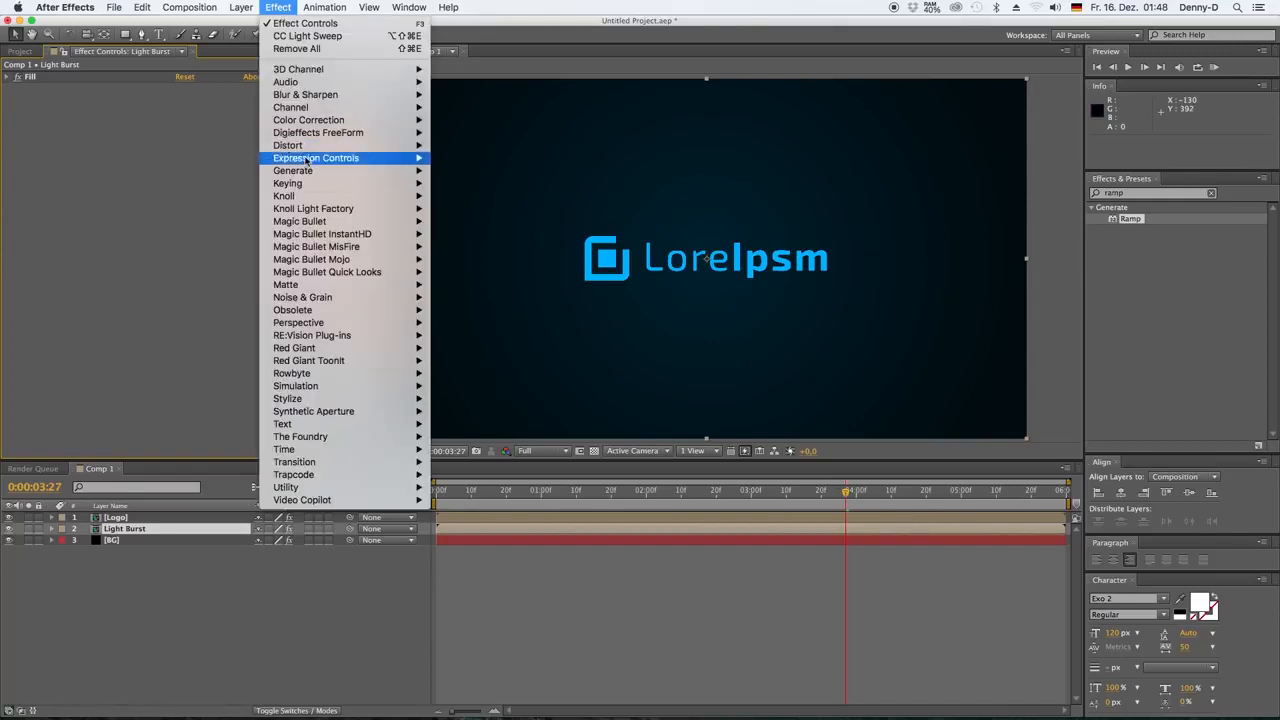
{"action": "mouse_move", "coordinate": [330, 170]}
{"action": "left_click", "coordinate": [467, 247]}
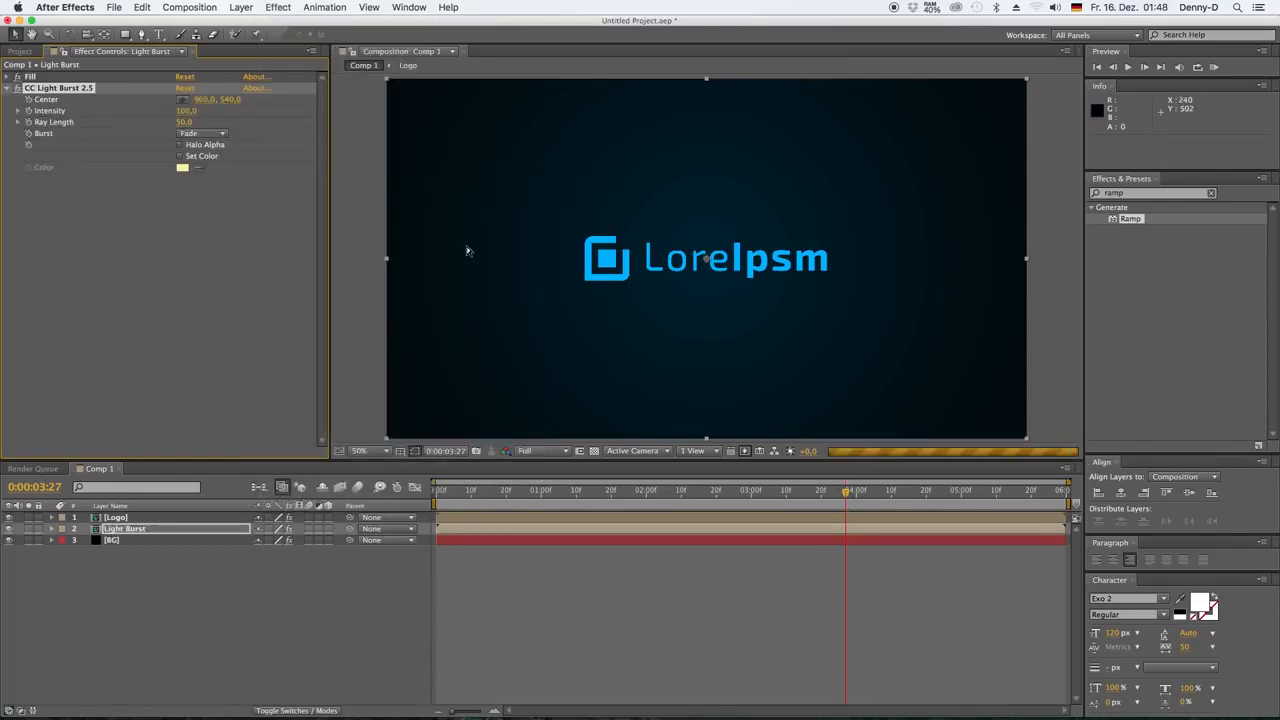
Try the composition preview at Quarter resolution and return it to Full
{"action": "left_click", "coordinate": [540, 451]}
{"action": "left_click", "coordinate": [550, 514]}
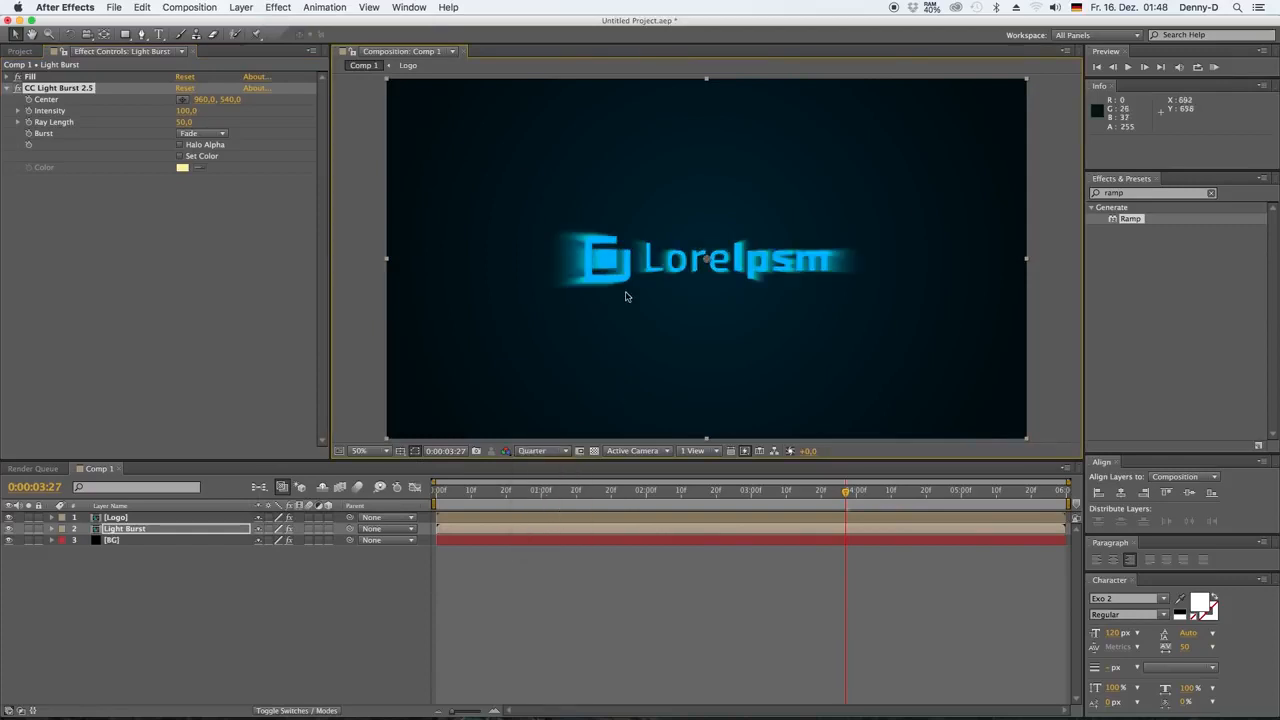
{"action": "left_click", "coordinate": [567, 452]}
{"action": "left_click", "coordinate": [550, 479]}
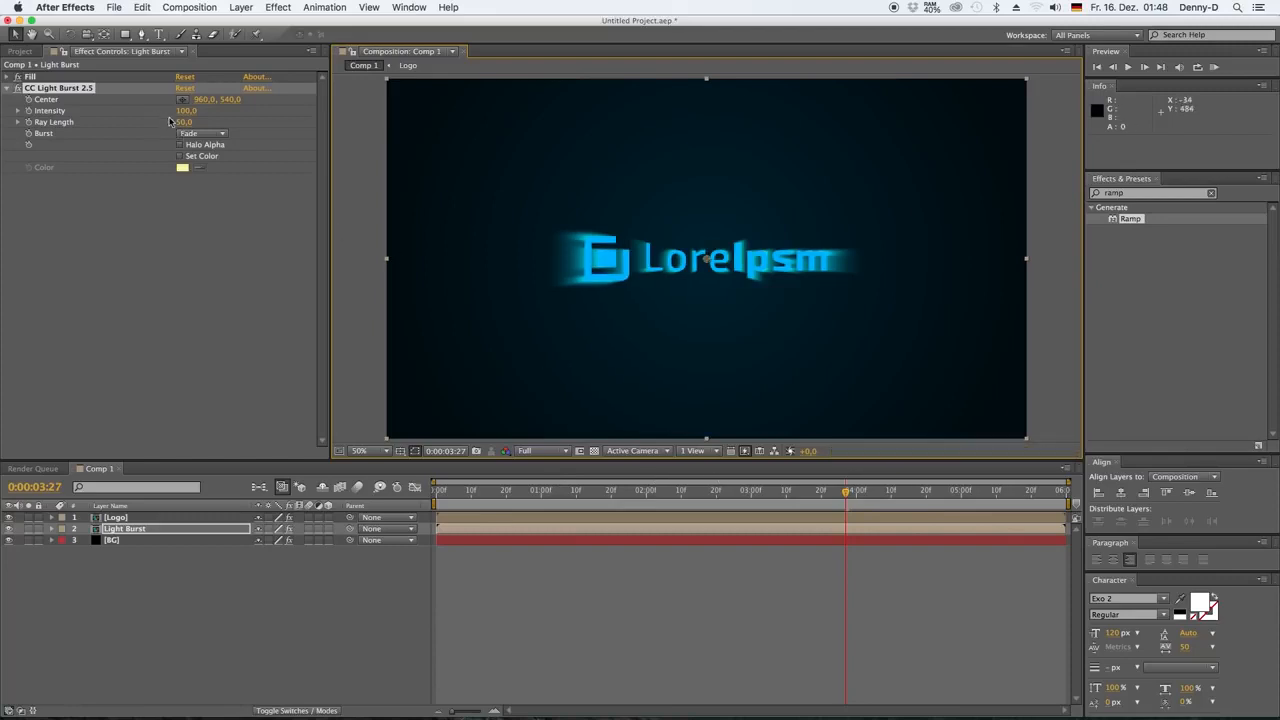
Set the light burst's Intensity to 0 and Ray Length to 120, and lower the preview resolution to Quarter
{"action": "left_click_drag", "start_coordinate": [187, 128], "coordinate": [273, 128]}
{"action": "left_click", "coordinate": [187, 122]}
{"action": "type", "text": "120"}
{"action": "key", "text": "Return"}
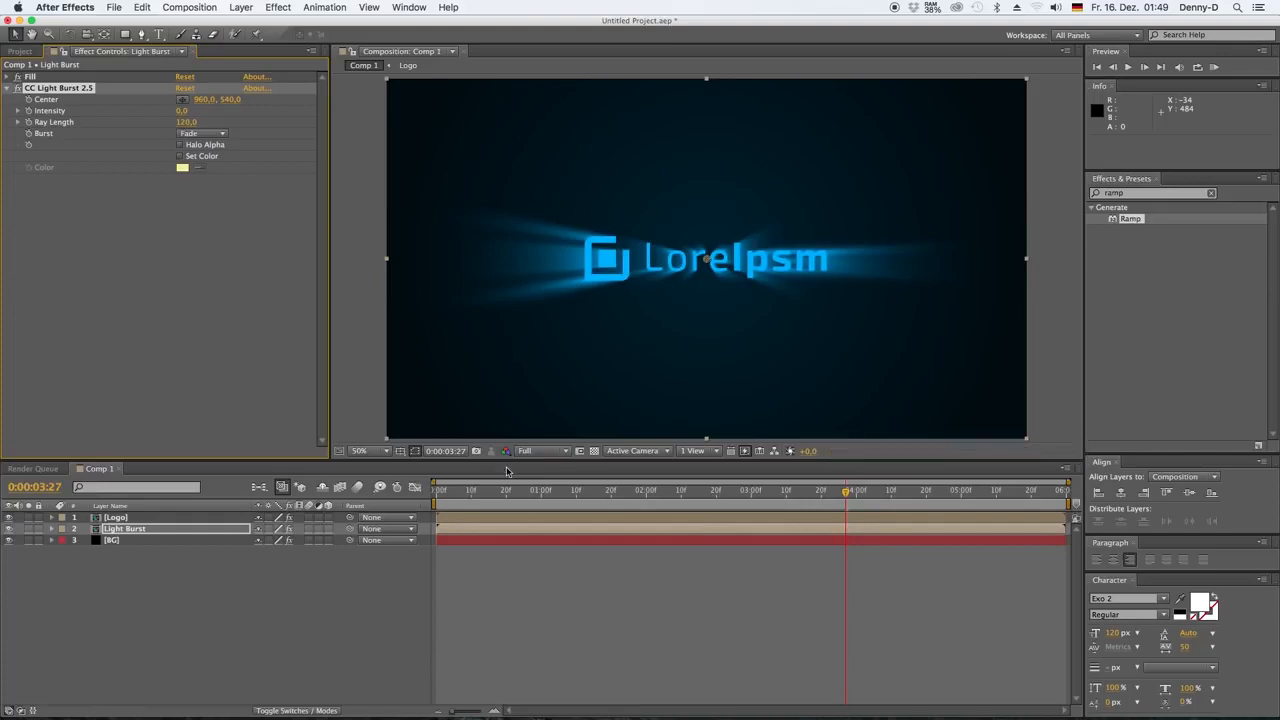
{"action": "left_click", "coordinate": [565, 453]}
{"action": "left_click", "coordinate": [549, 527]}
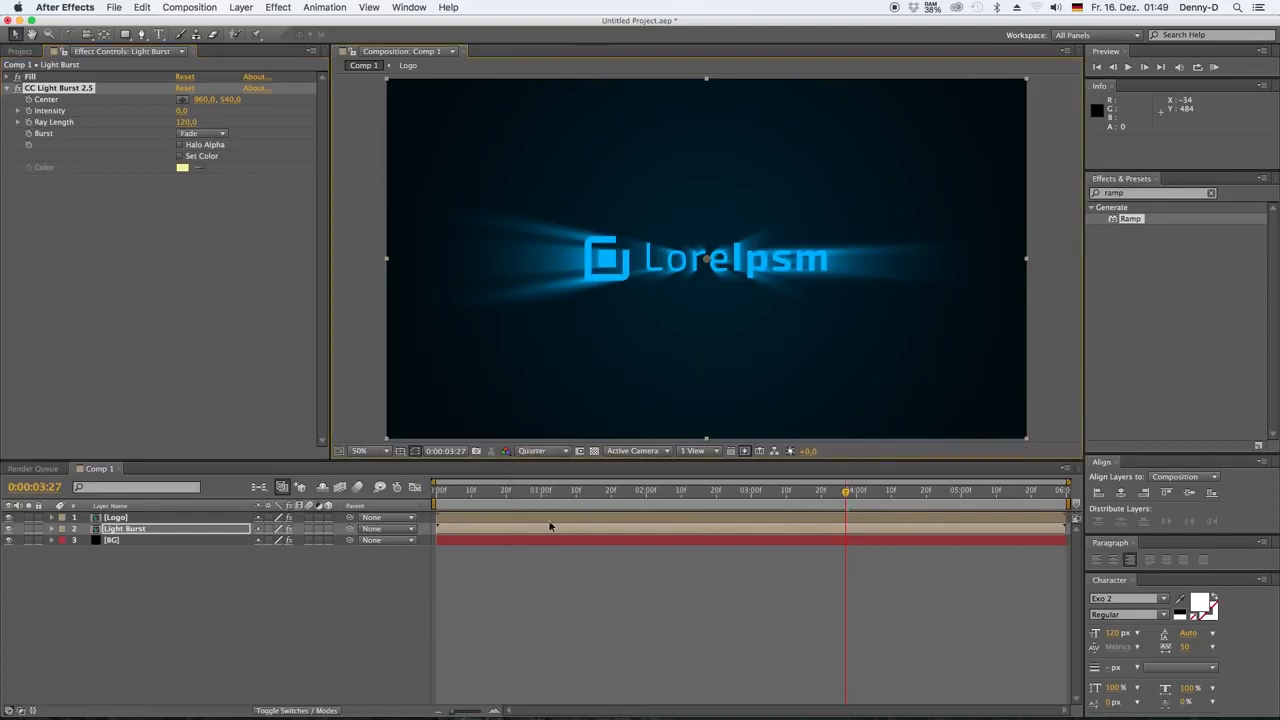
Keyframe the Light Burst layer's burst Center at 1, 540, left of the logo, at 0:00:00:00
{"action": "left_click", "coordinate": [775, 517]}
{"action": "left_click_drag", "start_coordinate": [846, 491], "coordinate": [410, 481]}
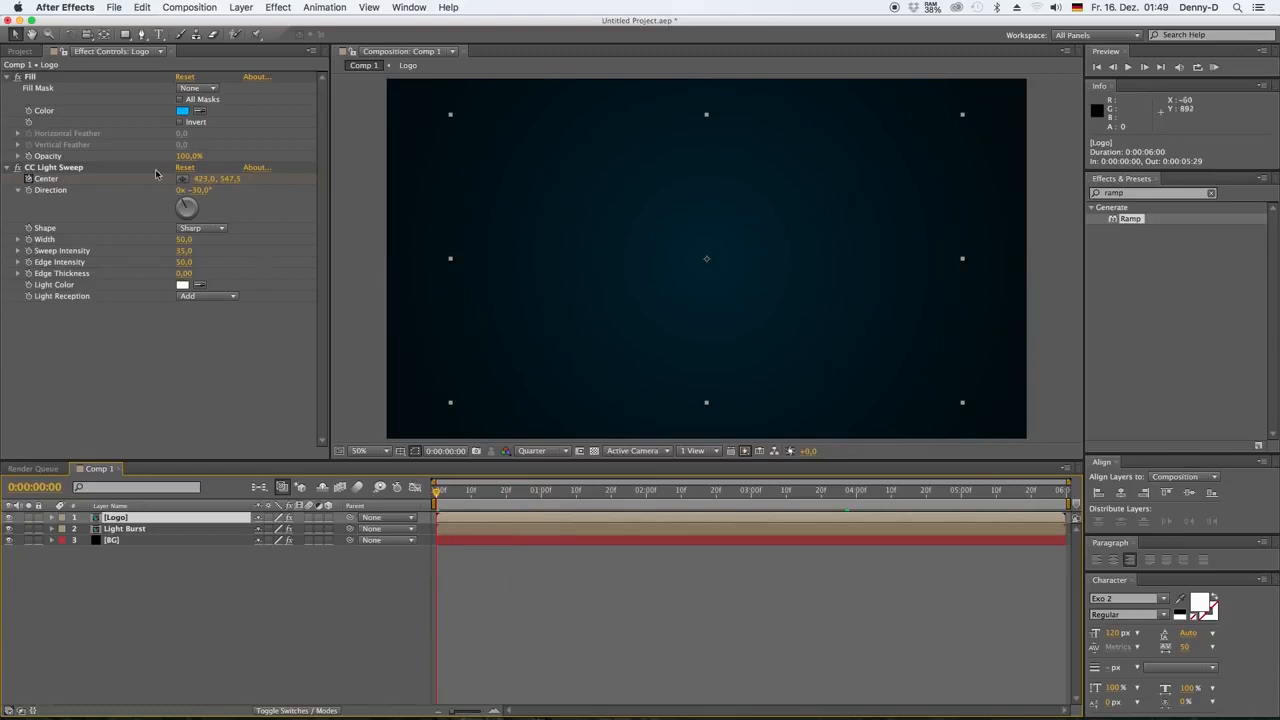
{"action": "left_click", "coordinate": [57, 169]}
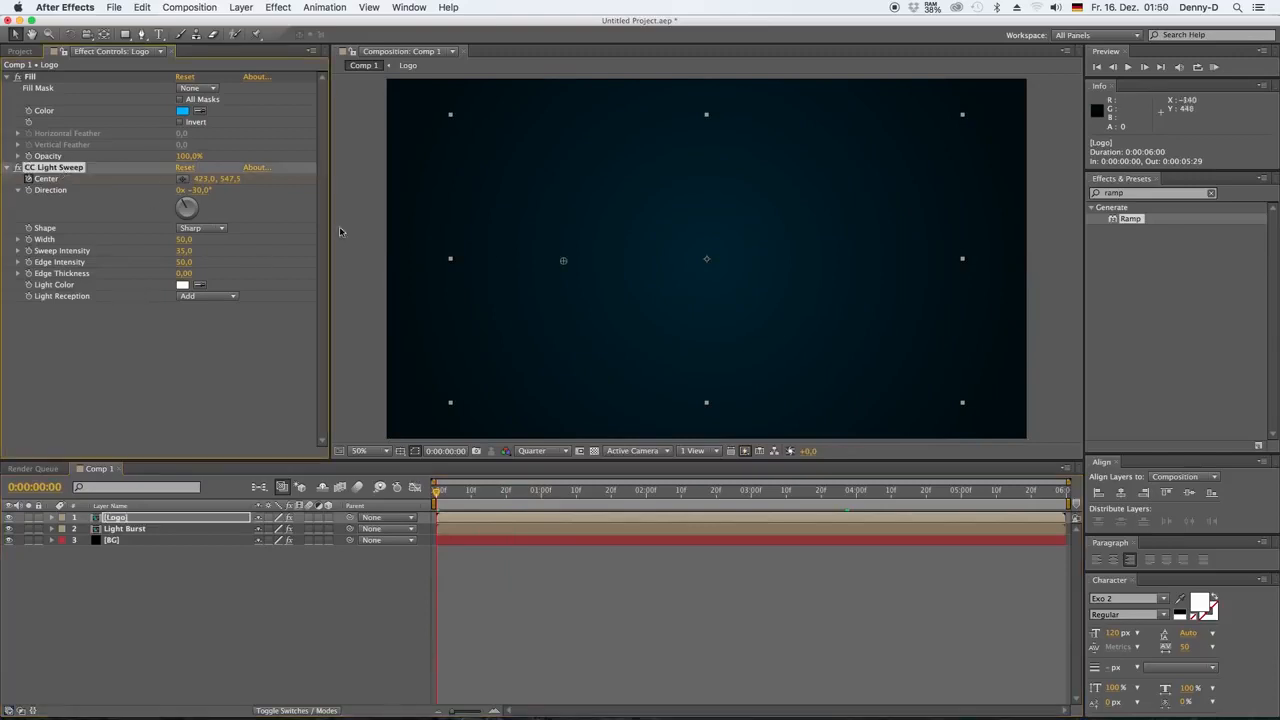
{"action": "left_click", "coordinate": [130, 529]}
{"action": "left_click_drag", "start_coordinate": [205, 101], "coordinate": [184, 99]}
{"action": "left_click_drag", "start_coordinate": [650, 259], "coordinate": [610, 262]}
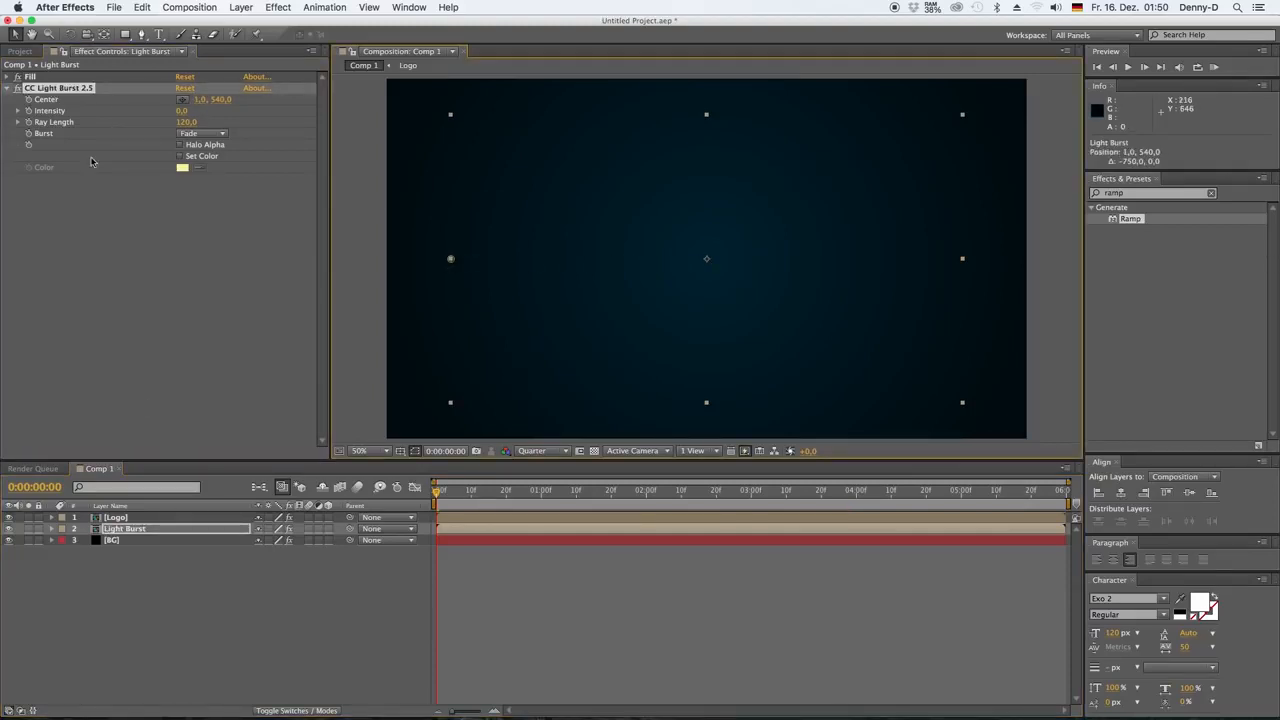
{"action": "left_click", "coordinate": [28, 101]}
Keyframe the light burst's Center near the end of the text, at 1269, 540, at 0:00:04:00, and preview from the start
{"action": "left_click_drag", "start_coordinate": [437, 488], "coordinate": [847, 517]}
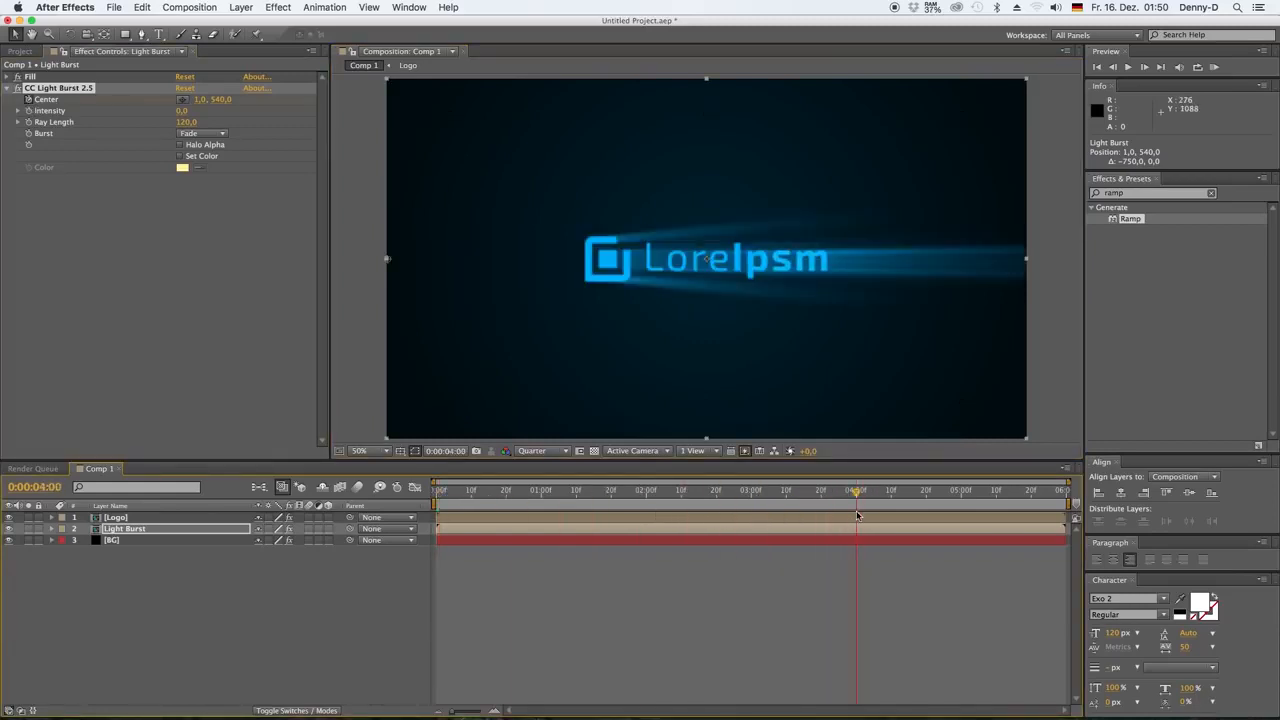
{"action": "left_click_drag", "start_coordinate": [387, 258], "coordinate": [812, 275]}
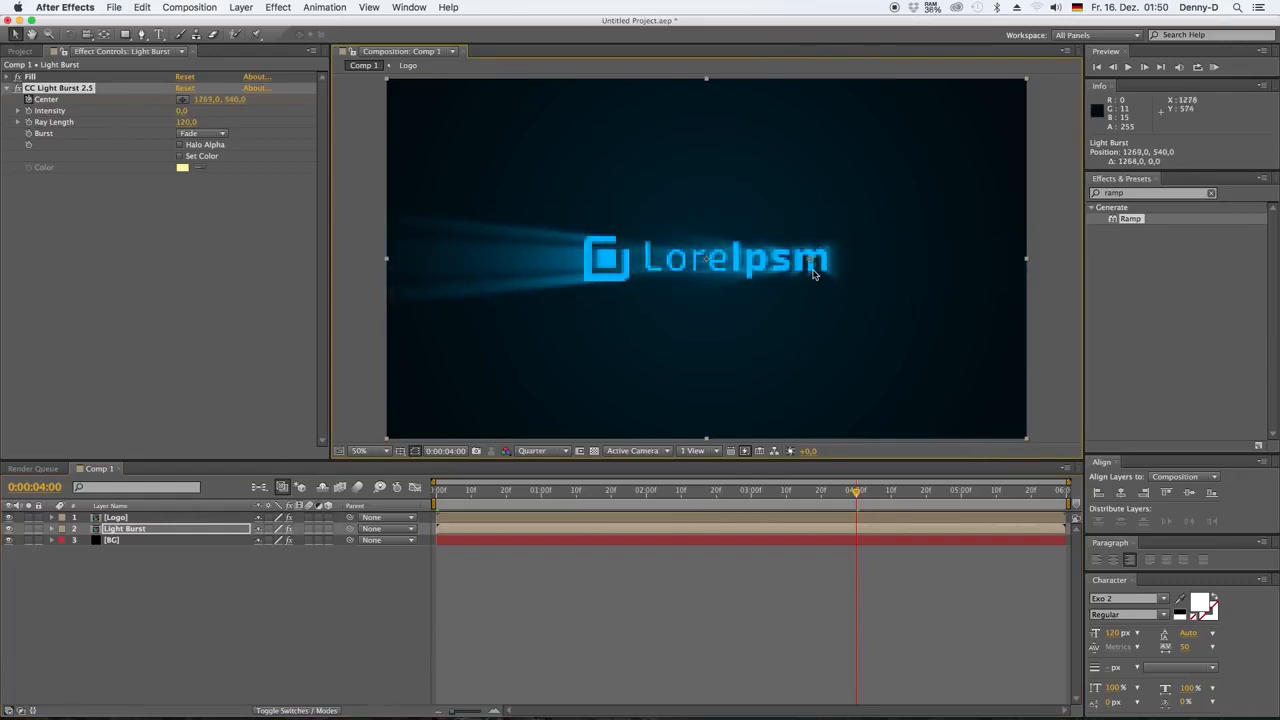
{"action": "key", "text": "u"}
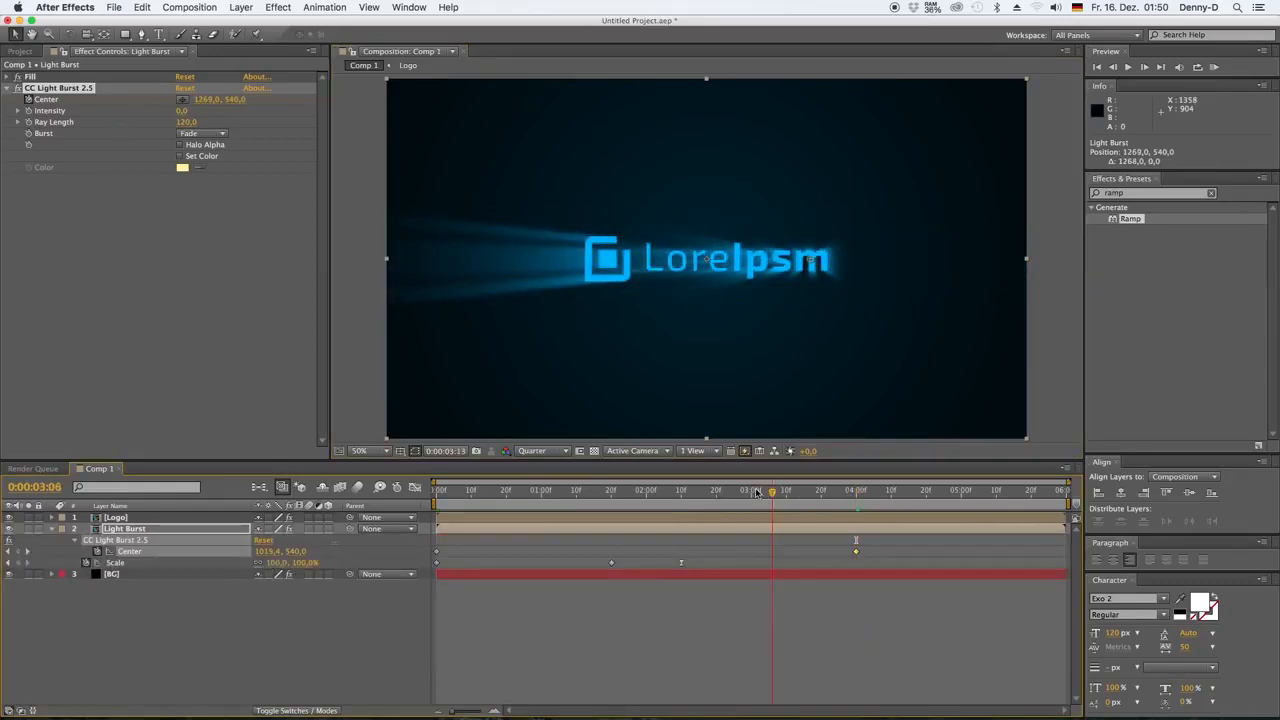
{"action": "key", "text": "Home"}
{"action": "key", "text": "space"}
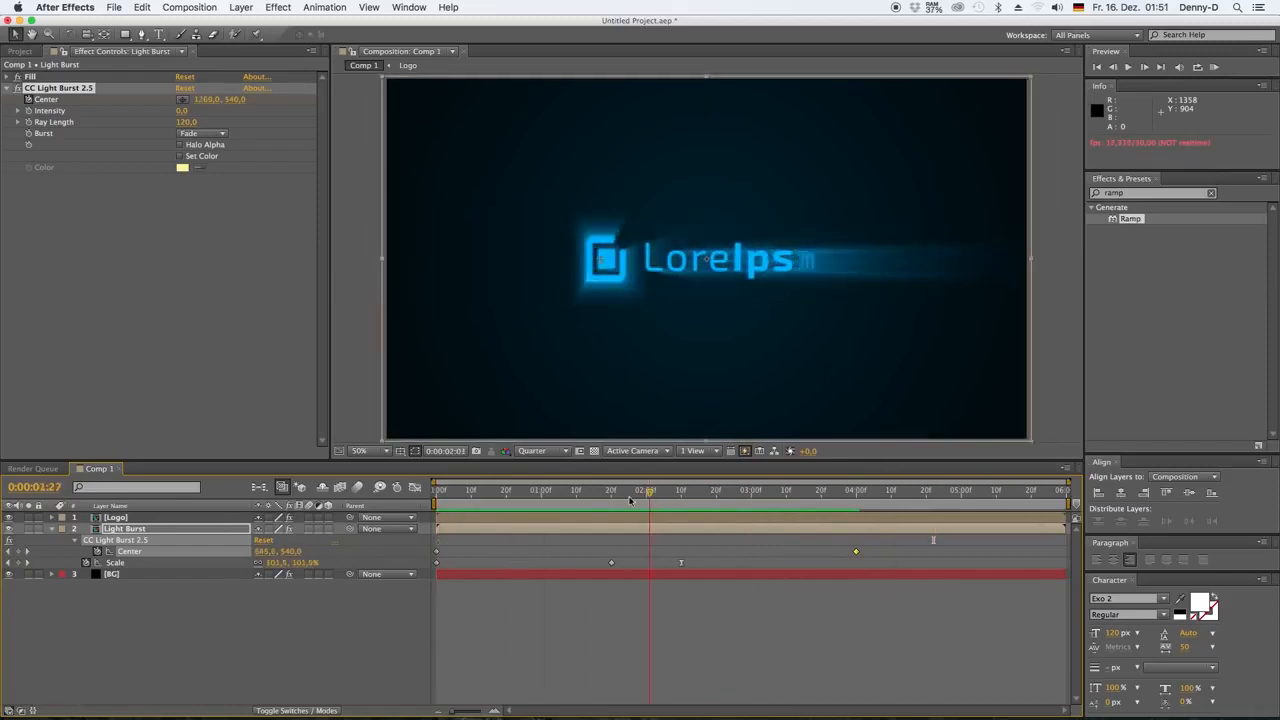
Move the Logo layer's last light sweep Center keyframe to 0:00:04:00
{"action": "left_click", "coordinate": [848, 520]}
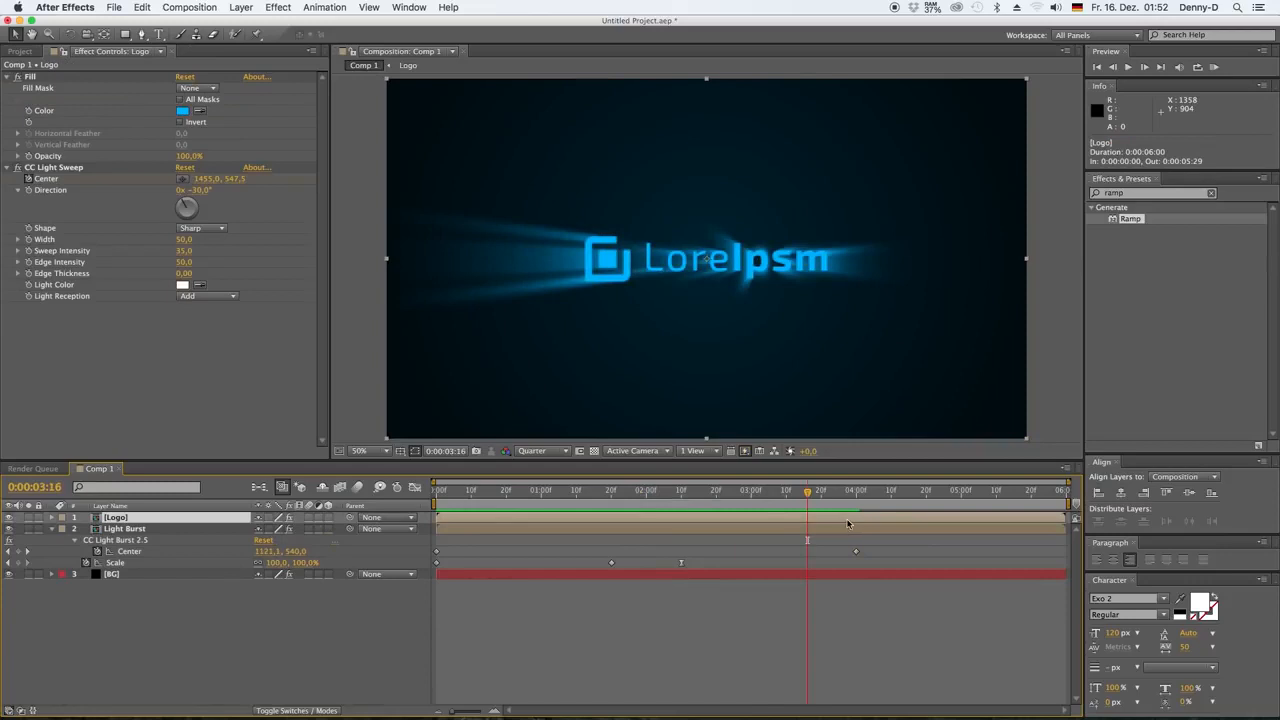
{"action": "key", "text": "u"}
{"action": "left_click_drag", "start_coordinate": [808, 493], "coordinate": [856, 495]}
{"action": "left_click", "coordinate": [785, 540]}
{"action": "left_click_drag", "start_coordinate": [786, 540], "coordinate": [856, 540]}
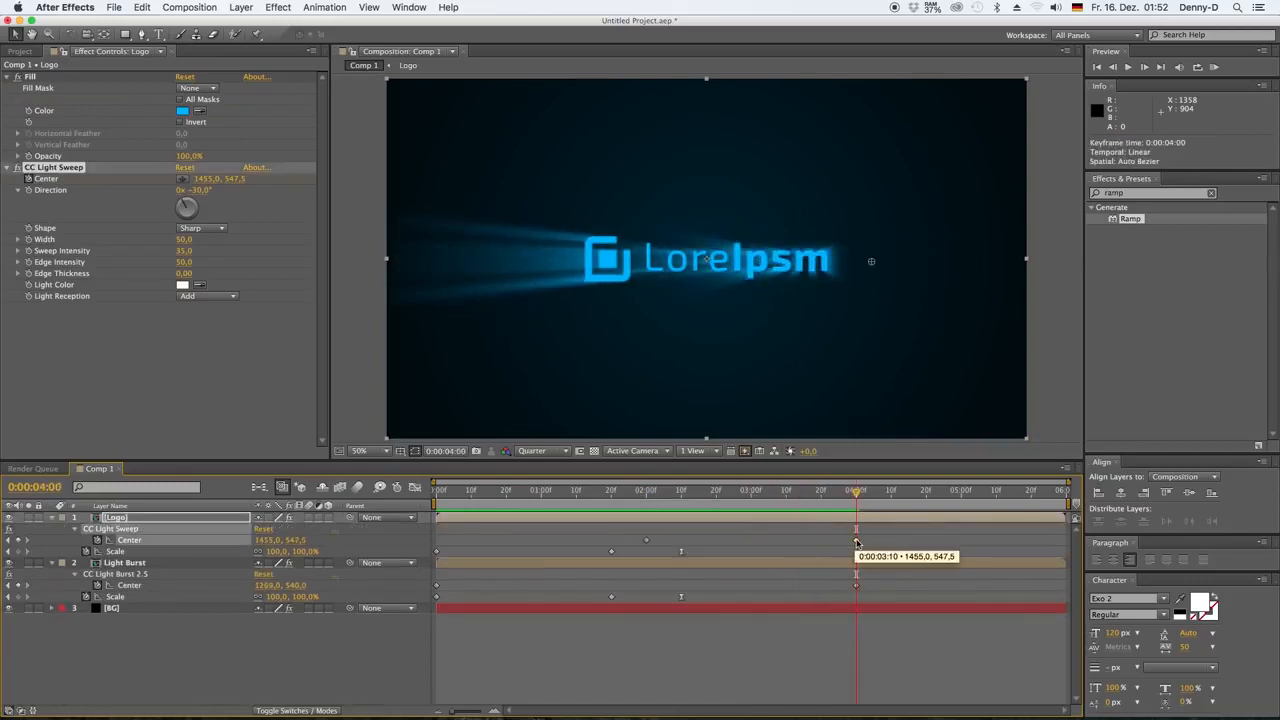
Move the light burst's Center keyframes to start at 0:00:01:10 and end at 0:00:03:16, and preview the animation
{"action": "mouse_move", "coordinate": [856, 493]}
{"action": "left_mouse_down"}
{"action": "mouse_move", "coordinate": [669, 503]}
{"action": "mouse_move", "coordinate": [826, 507]}
{"action": "left_mouse_up"}
{"action": "left_click", "coordinate": [856, 585]}
{"action": "left_click_drag", "start_coordinate": [857, 585], "coordinate": [808, 585]}
{"action": "left_click_drag", "start_coordinate": [853, 494], "coordinate": [668, 500]}
{"action": "left_click_drag", "start_coordinate": [436, 586], "coordinate": [516, 586]}
{"action": "left_click_drag", "start_coordinate": [668, 495], "coordinate": [697, 496]}
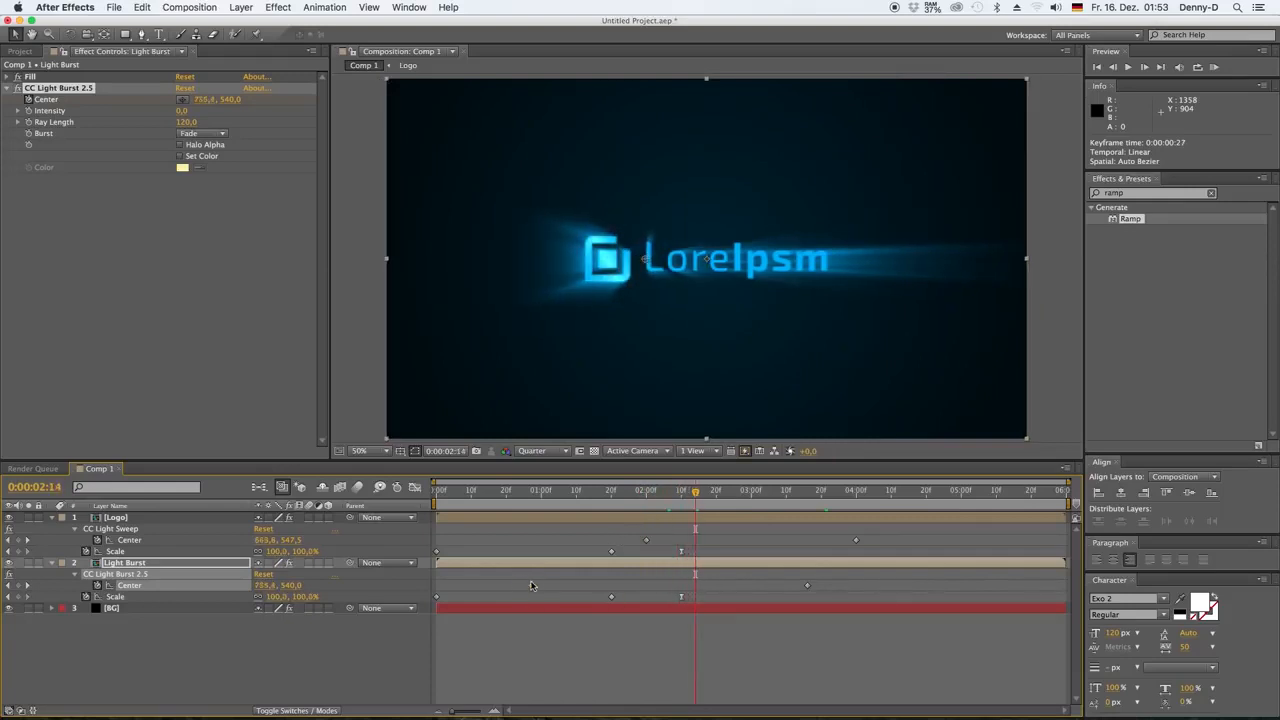
{"action": "left_click_drag", "start_coordinate": [532, 586], "coordinate": [577, 586]}
{"action": "left_click_drag", "start_coordinate": [697, 497], "coordinate": [425, 503]}
{"action": "key", "text": "space"}
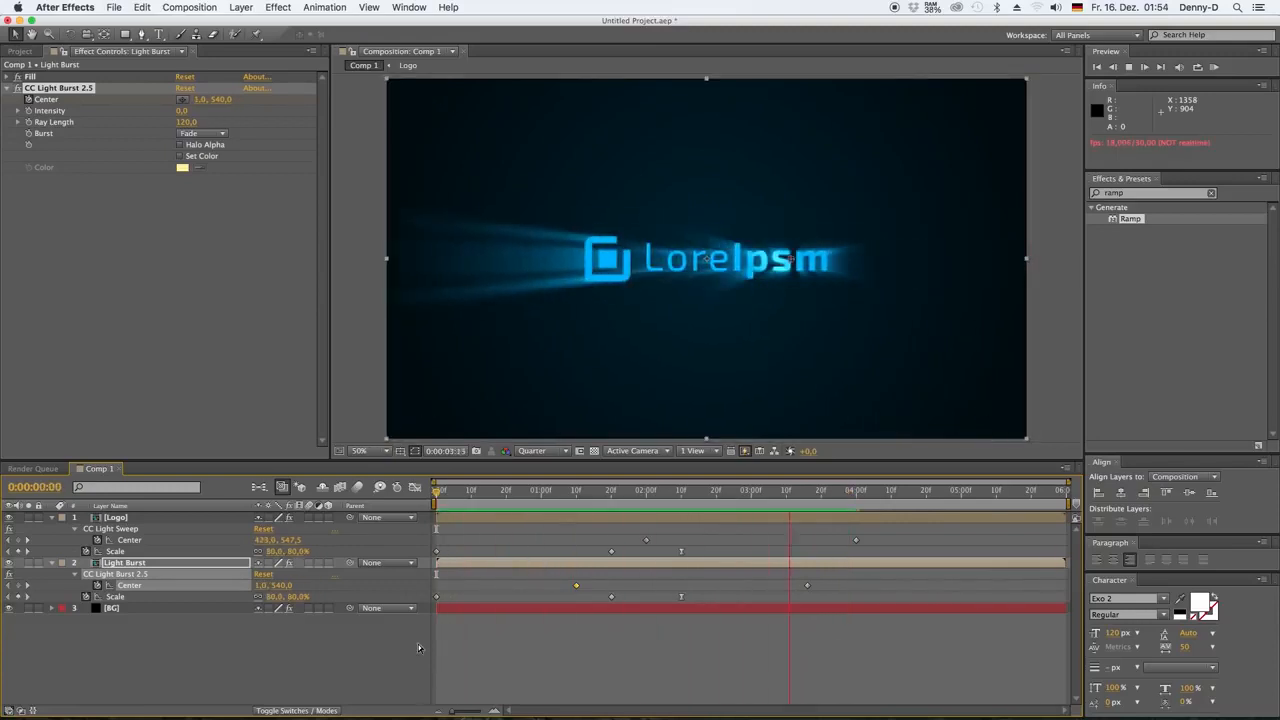
{"action": "key", "text": "space"}
Keyframe the Light Burst layer's Opacity to fade in from 0:00:00:20 to 100% at 0:00:02:10, and preview it
{"action": "left_click_drag", "start_coordinate": [815, 494], "coordinate": [681, 492]}
{"action": "left_click", "coordinate": [662, 562]}
{"action": "key", "text": "t"}
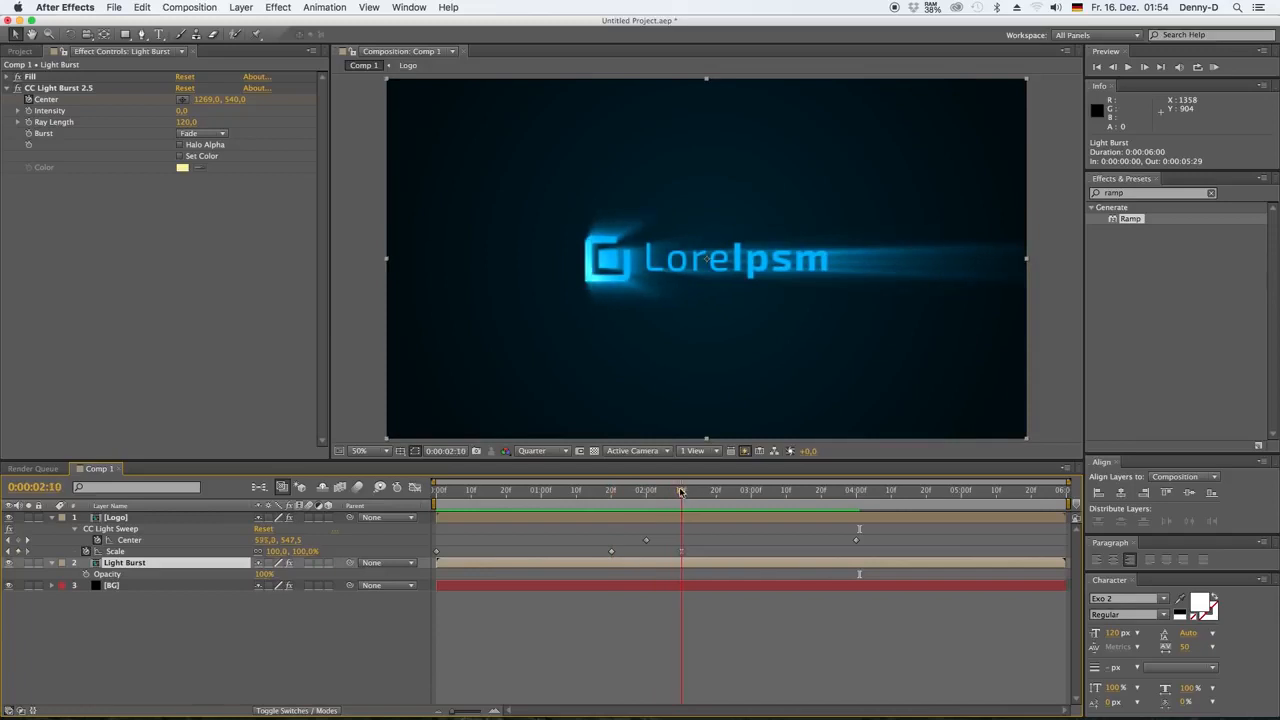
{"action": "left_click", "coordinate": [87, 574]}
{"action": "left_click_drag", "start_coordinate": [529, 490], "coordinate": [505, 506]}
{"action": "key", "text": "space"}
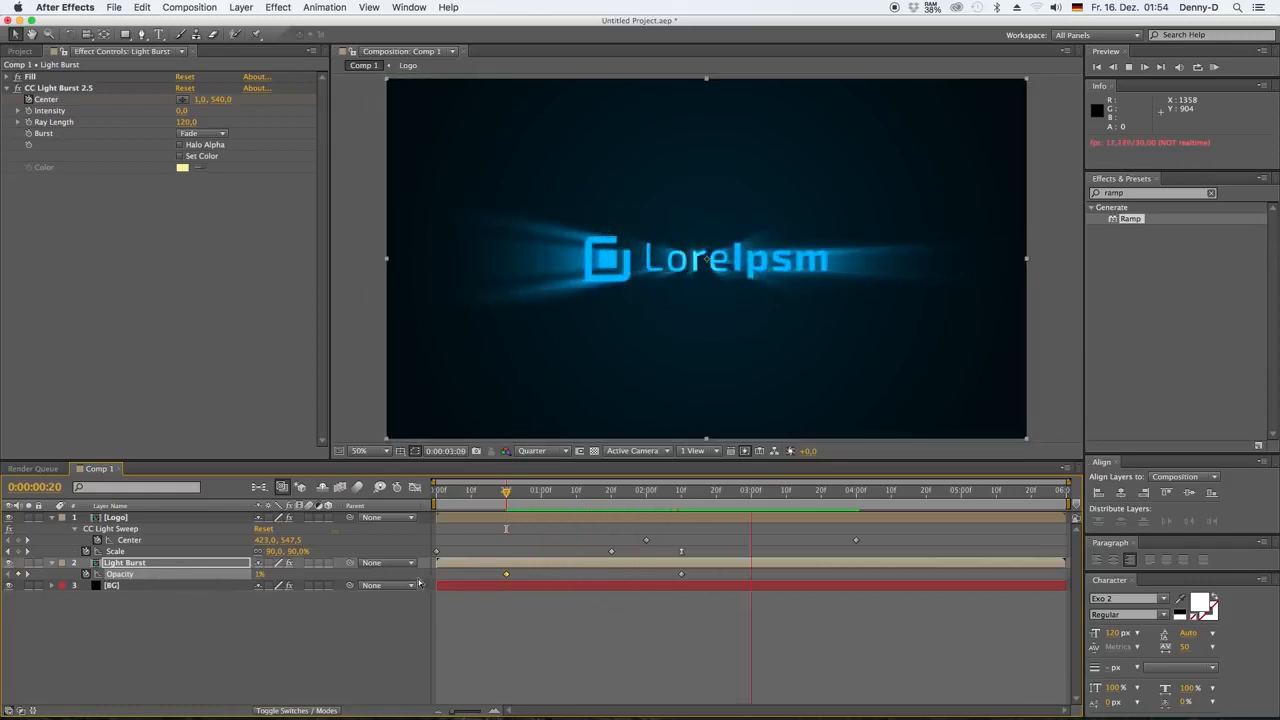
Keyframe the Light Burst layer's Opacity to fade out from 100% at 0:00:03:10 to 0% at 0:00:04:20, and preview it
{"action": "left_click", "coordinate": [766, 494]}
{"action": "left_click_drag", "start_coordinate": [773, 497], "coordinate": [786, 500]}
{"action": "left_click_drag", "start_coordinate": [886, 495], "coordinate": [925, 503]}
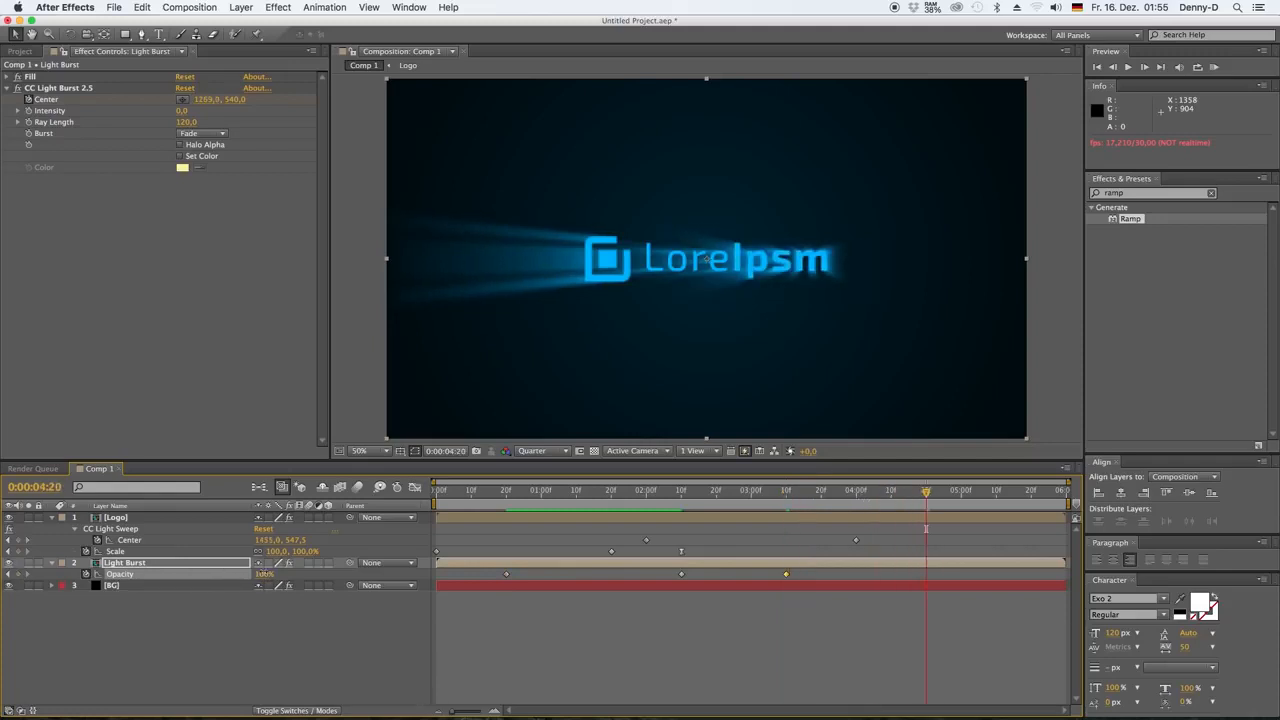
{"action": "key", "text": "Return"}
{"action": "left_click", "coordinate": [786, 497]}
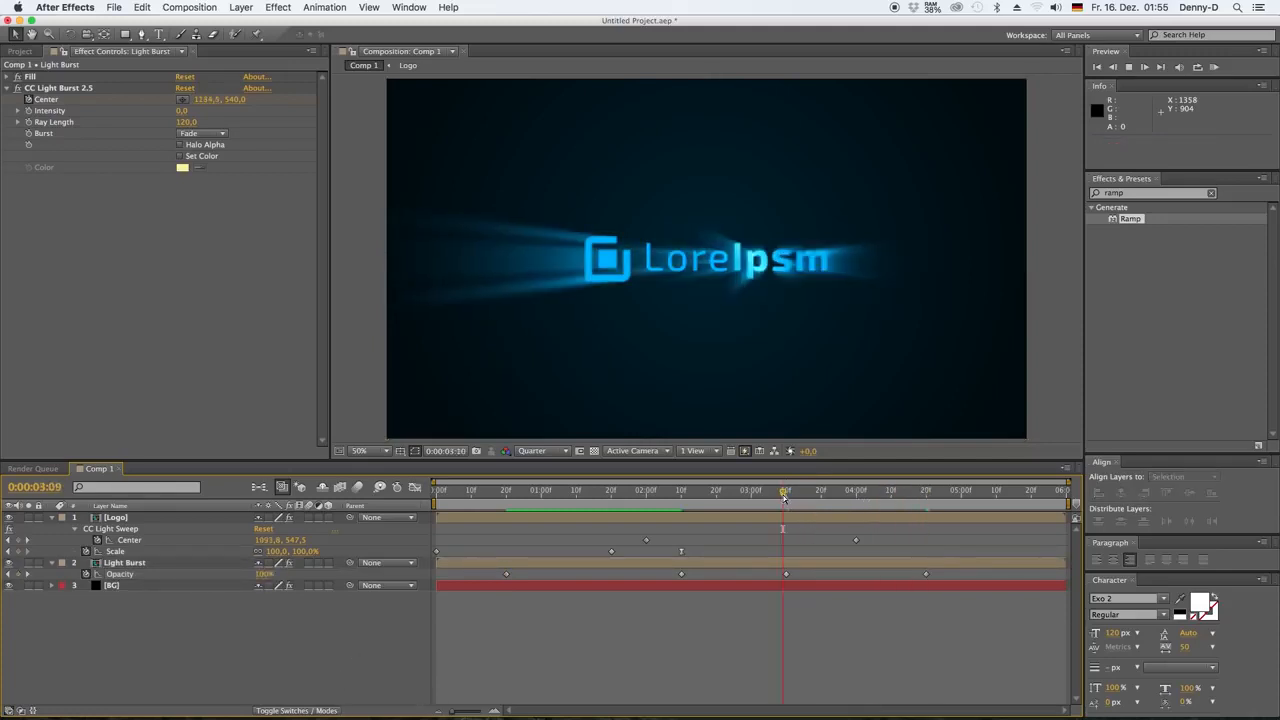
{"action": "key", "text": "space"}
{"action": "left_click_drag", "start_coordinate": [874, 493], "coordinate": [884, 493]}
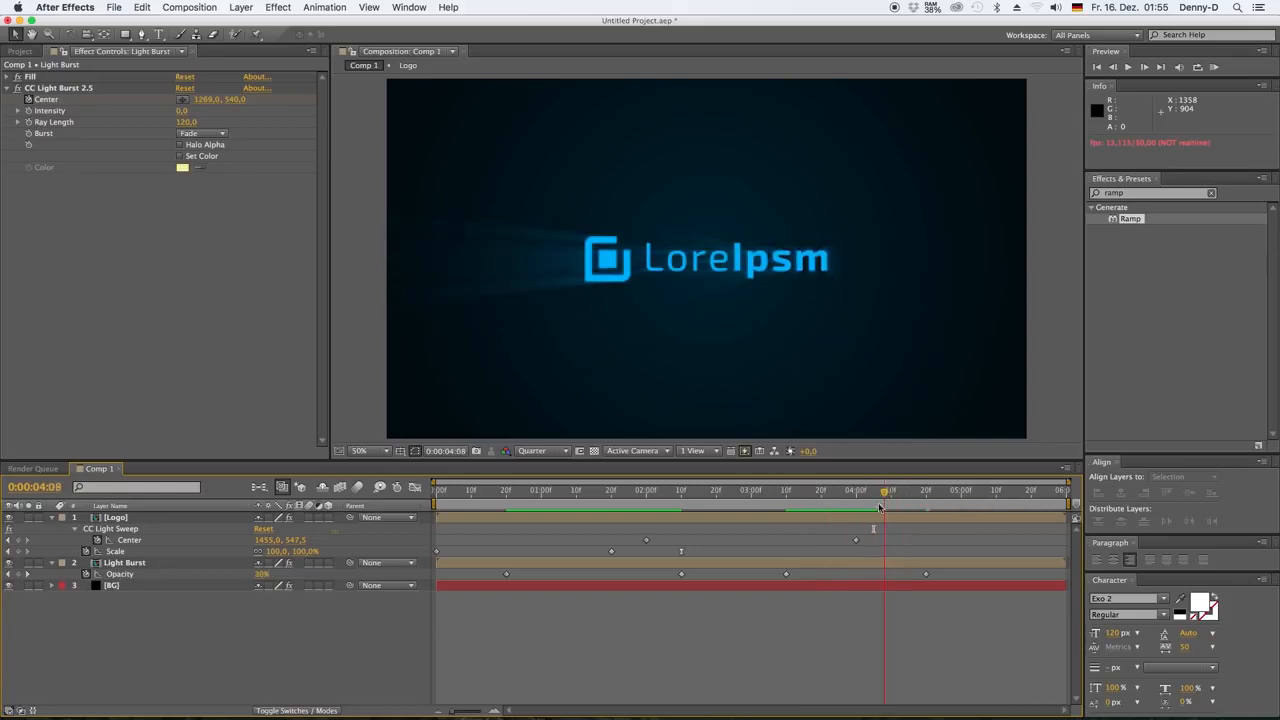
Set the light burst's last Center keyframe to 1377, 540, past the text, and move it to about 0:00:03:24, previewing the result
{"action": "left_click", "coordinate": [840, 563]}
{"action": "key", "text": "u"}
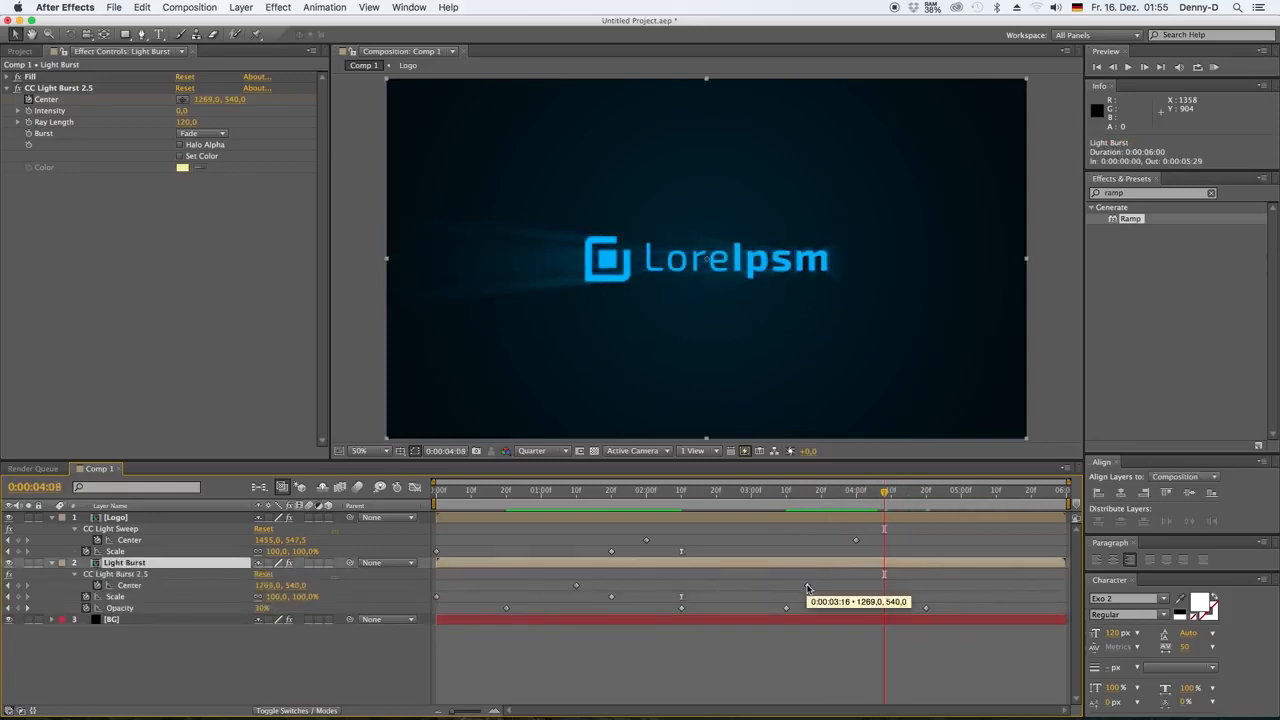
{"action": "left_click", "coordinate": [807, 585]}
{"action": "left_click", "coordinate": [808, 493]}
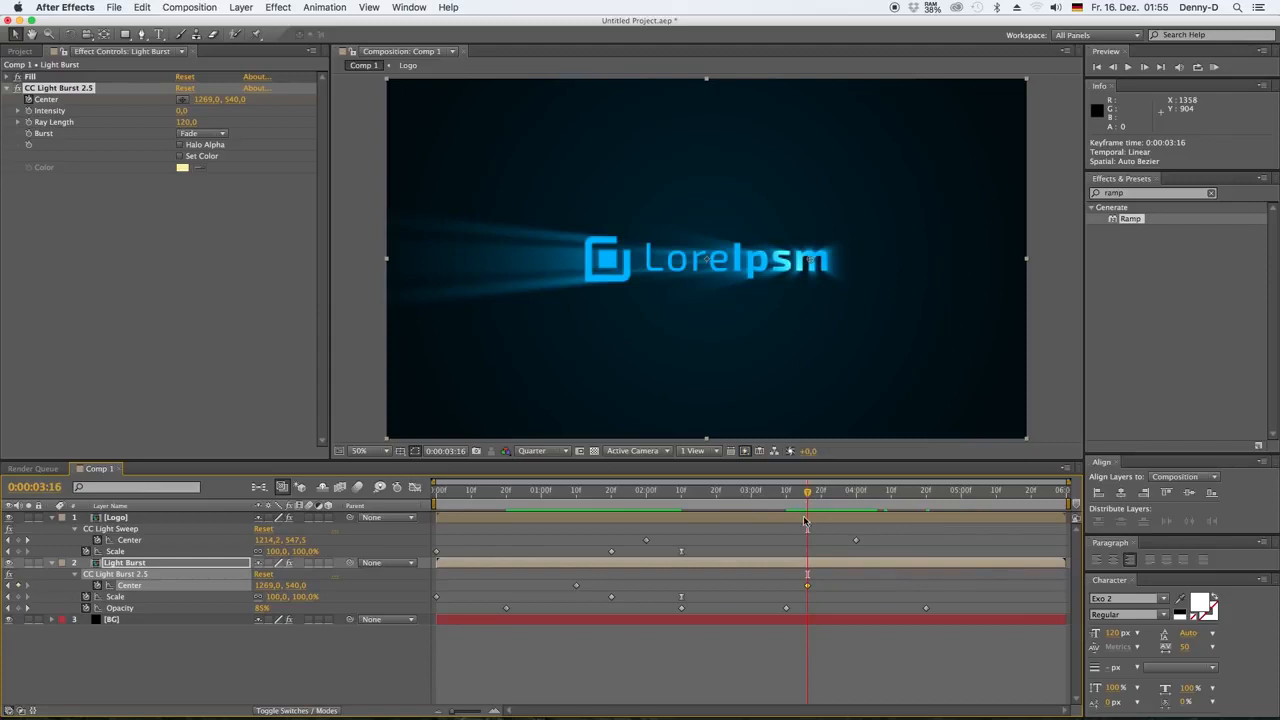
{"action": "left_click_drag", "start_coordinate": [810, 260], "coordinate": [834, 261]}
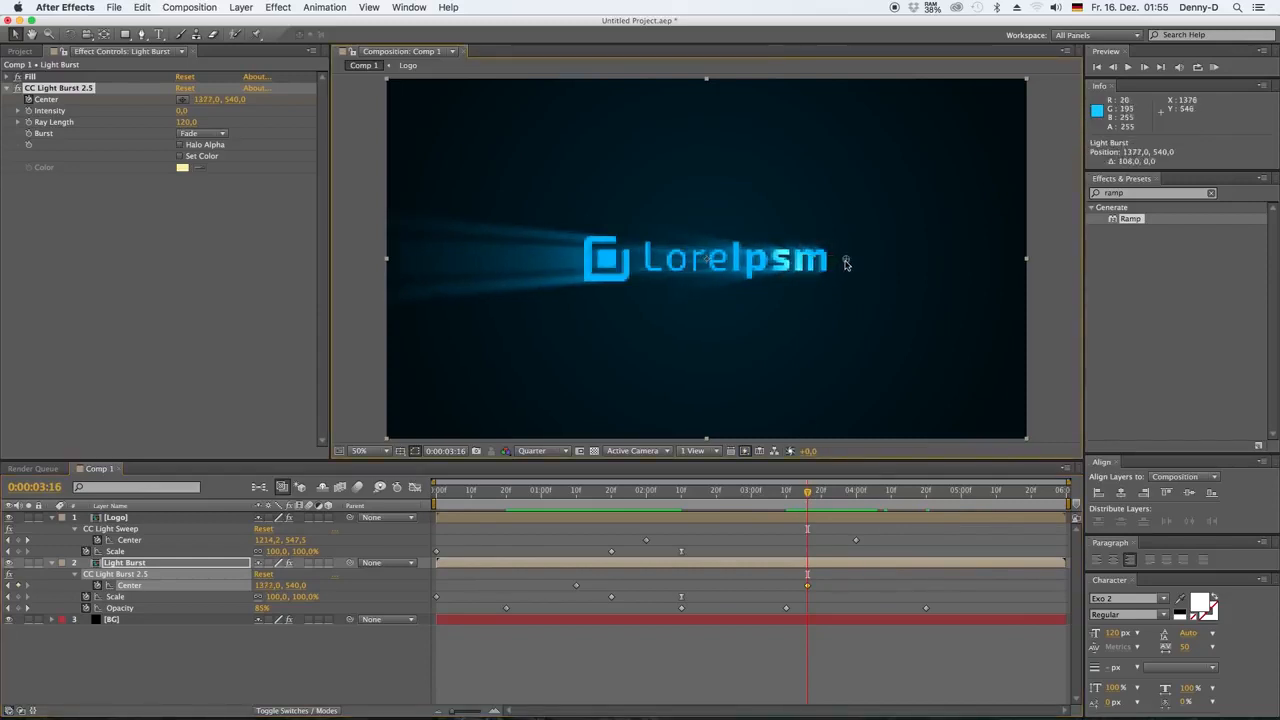
{"action": "left_click_drag", "start_coordinate": [815, 587], "coordinate": [842, 585]}
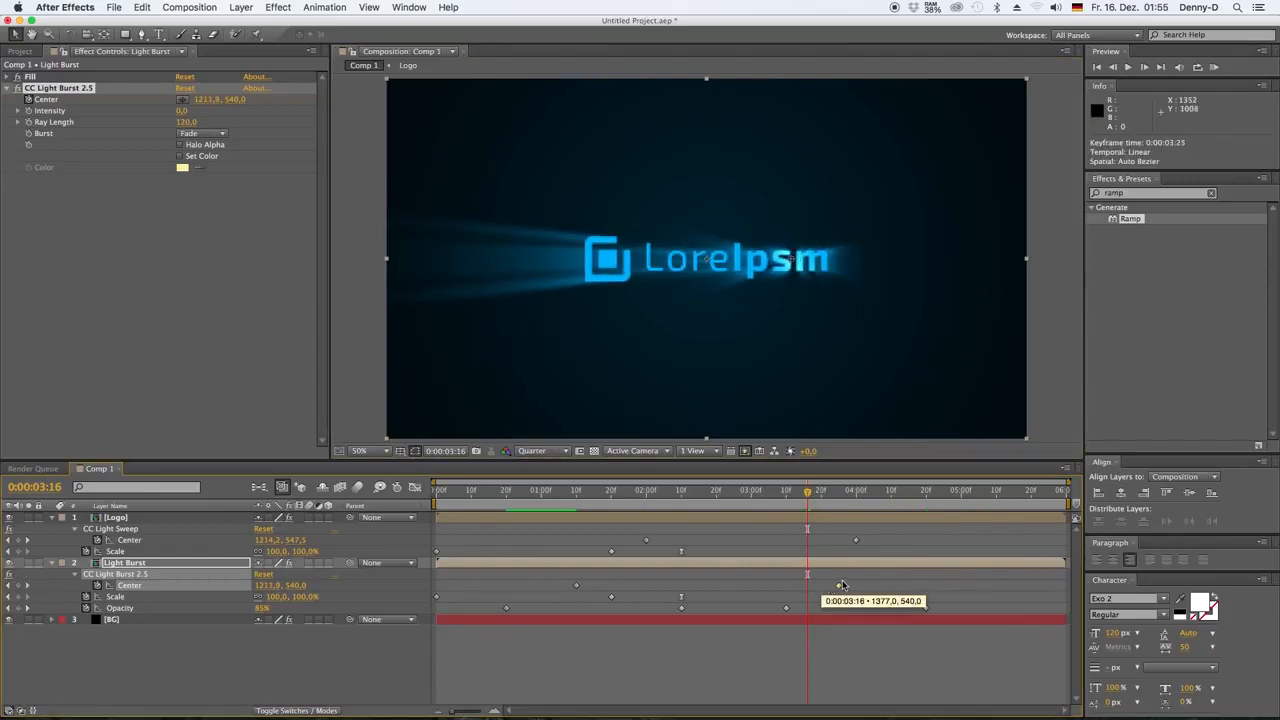
{"action": "left_click", "coordinate": [787, 494]}
{"action": "key", "text": "space"}
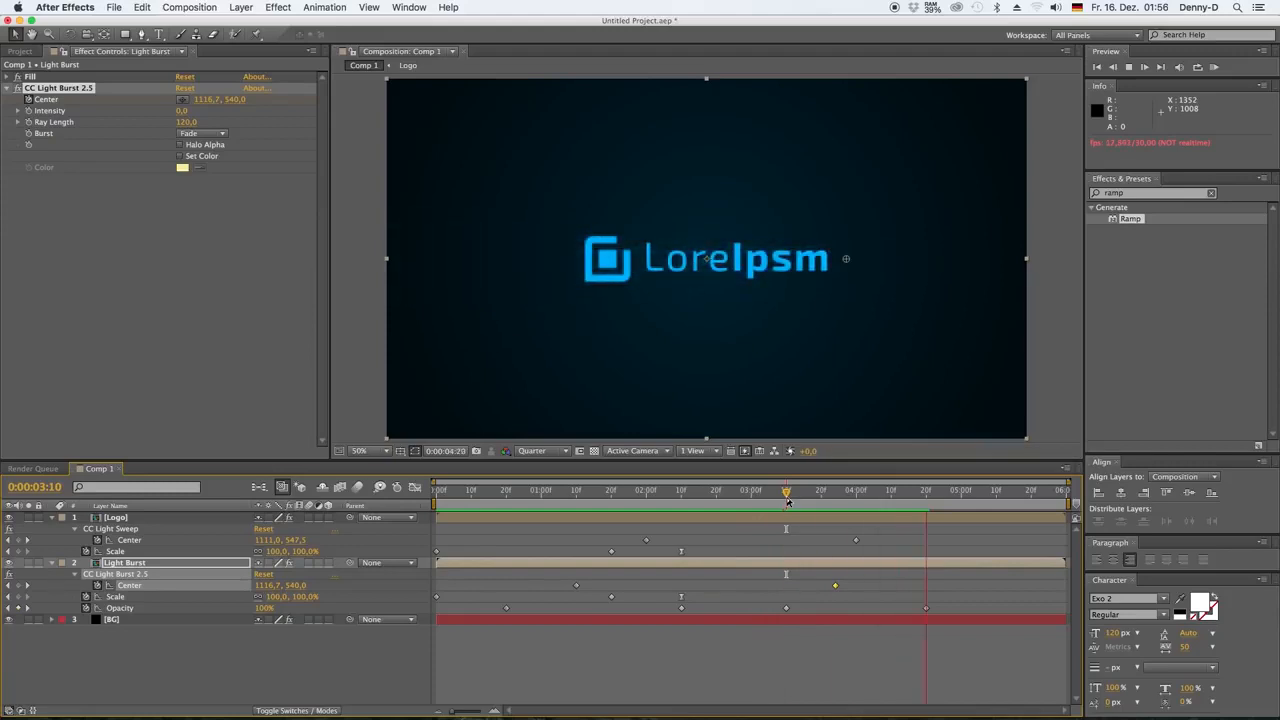
Move the Light Burst layer's last Opacity keyframe to 0:00:04:00 and preview the fade-out from 0:00:03:10
{"action": "left_click", "coordinate": [864, 493]}
{"action": "left_click_drag", "start_coordinate": [928, 610], "coordinate": [856, 610]}
{"action": "left_click", "coordinate": [787, 493]}
{"action": "key", "text": "space"}
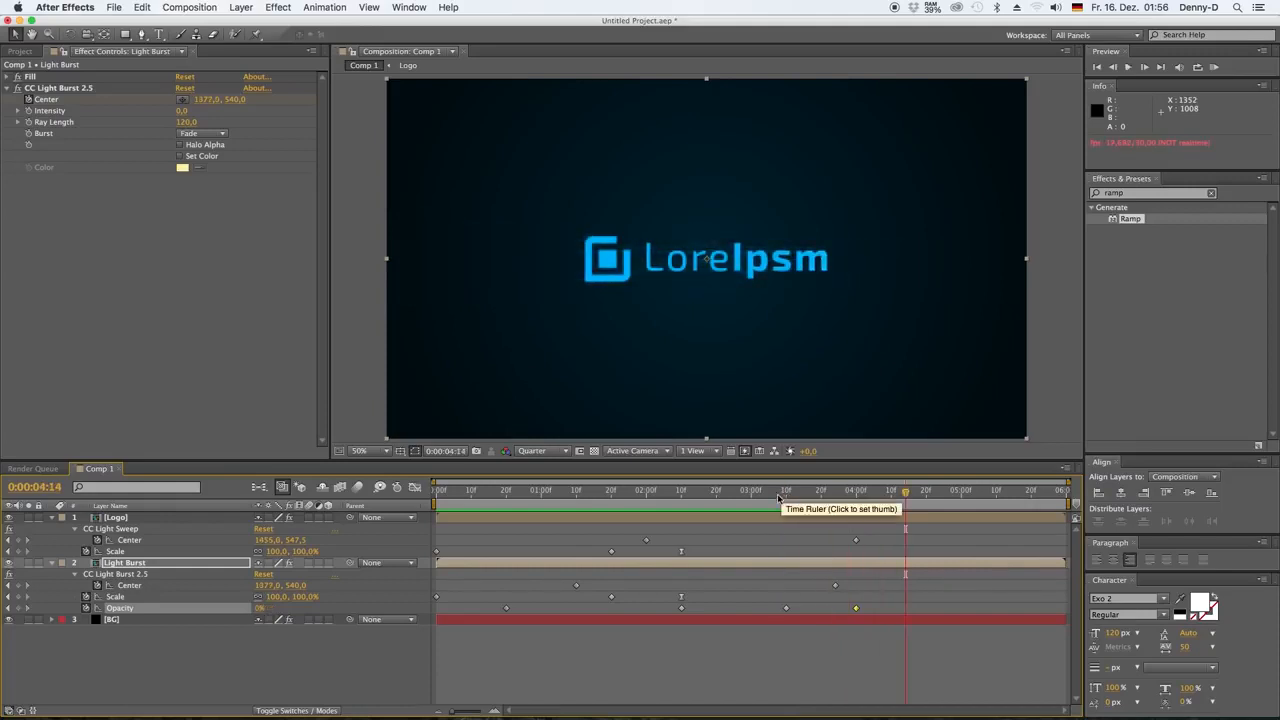
Preview the complete logo animation from the start and again from 0:00:01:10
{"action": "left_click", "coordinate": [383, 640]}
{"action": "left_click_drag", "start_coordinate": [447, 493], "coordinate": [426, 497]}
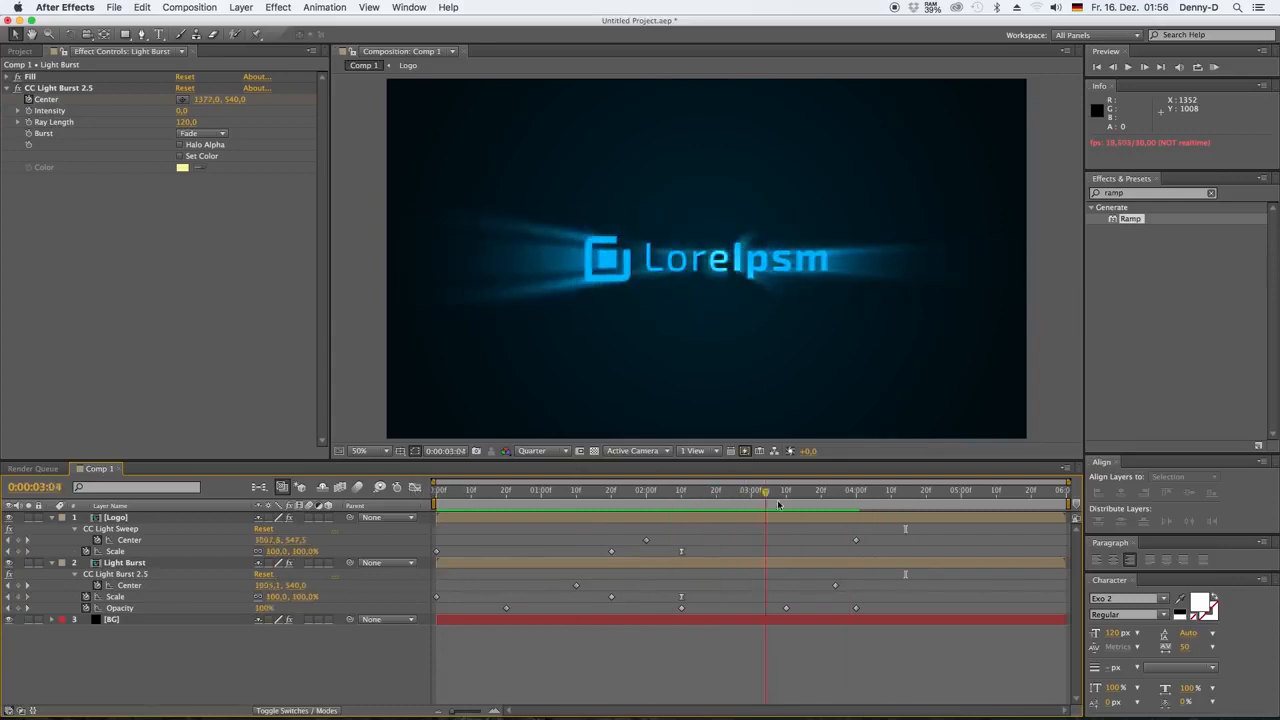
{"action": "left_click", "coordinate": [865, 510]}
{"action": "left_click", "coordinate": [577, 492]}
{"action": "key", "text": "space"}
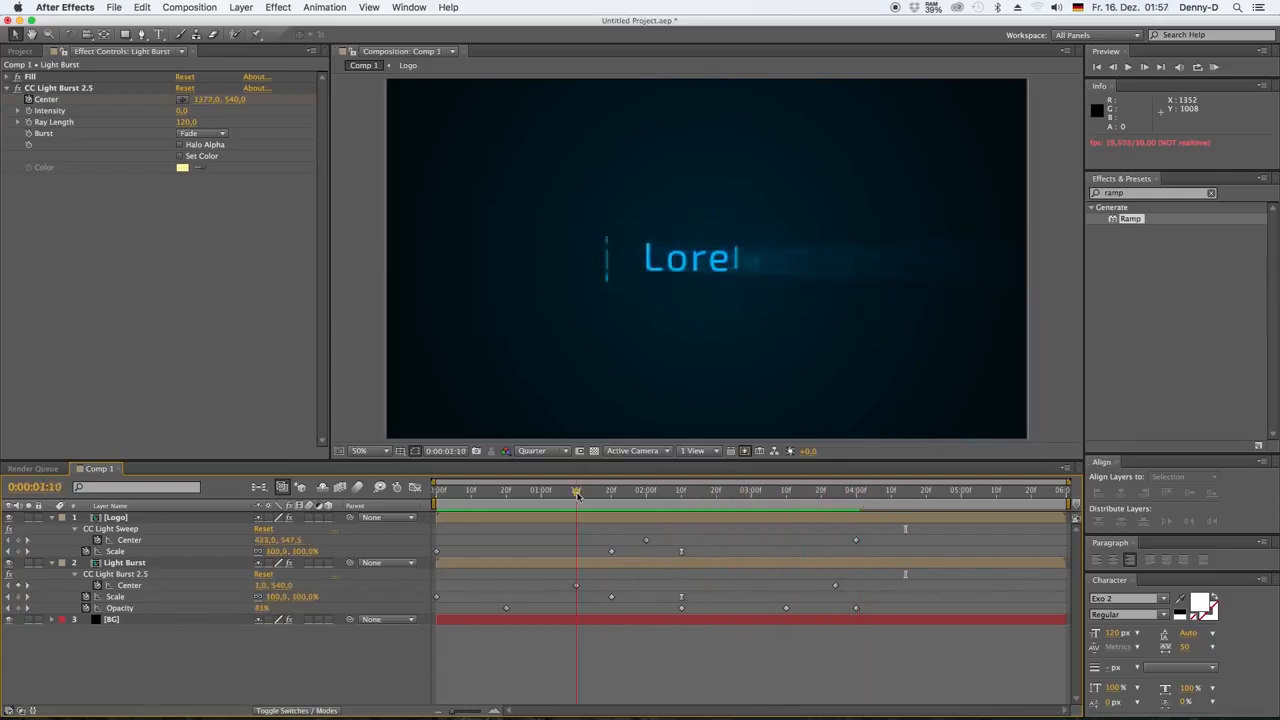
{"action": "key", "text": "space"}
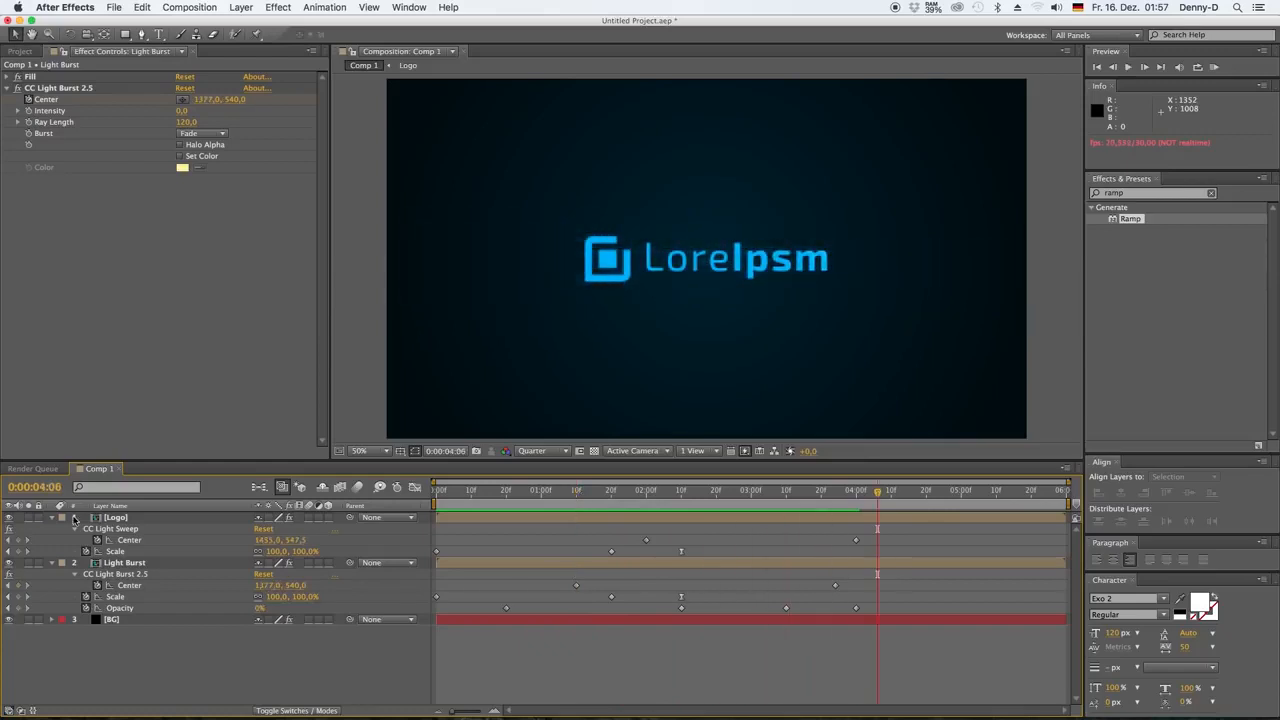
Collapse the Logo and Light Burst layers' properties and preview the animation from about 0:00:01:01
{"action": "left_click", "coordinate": [52, 517]}
{"action": "left_click", "coordinate": [52, 528]}
{"action": "left_click", "coordinate": [546, 492]}
{"action": "key", "text": "space"}
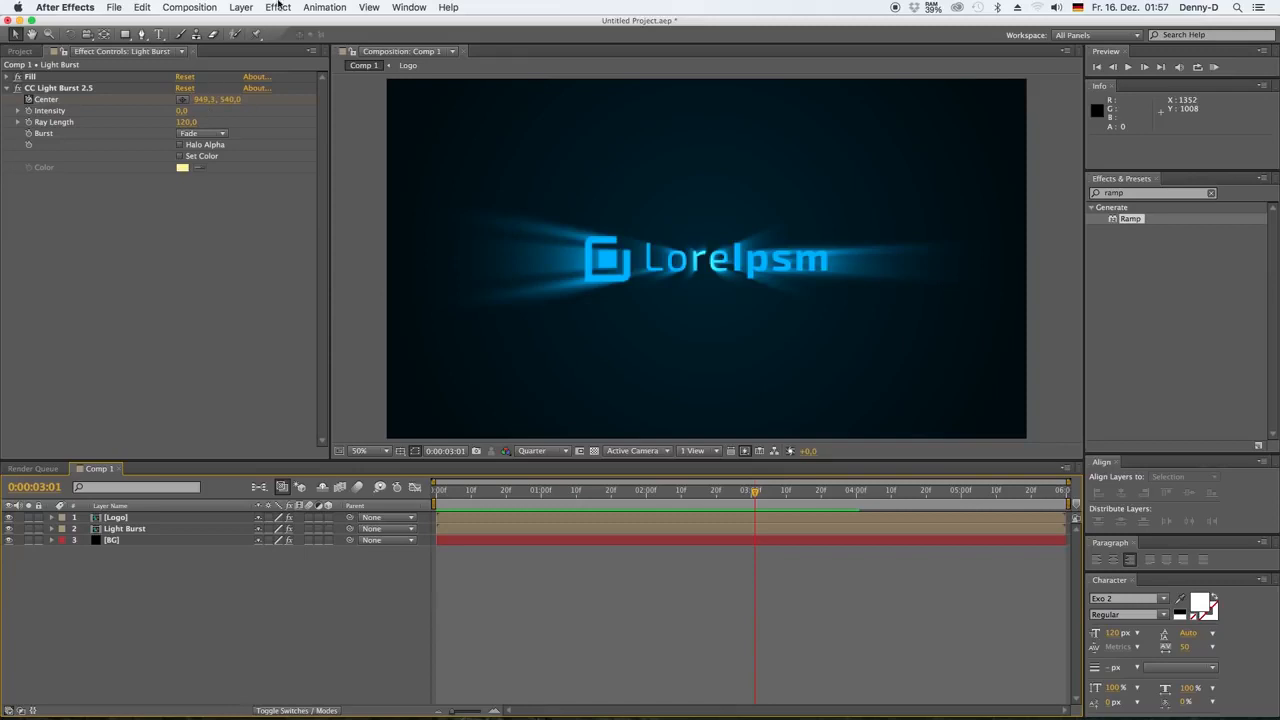
Add an adjustment layer above all other layers and apply the Stylize Glow effect to it
{"action": "left_click", "coordinate": [241, 7]}
{"action": "mouse_move", "coordinate": [250, 40]}
{"action": "left_click", "coordinate": [428, 100]}
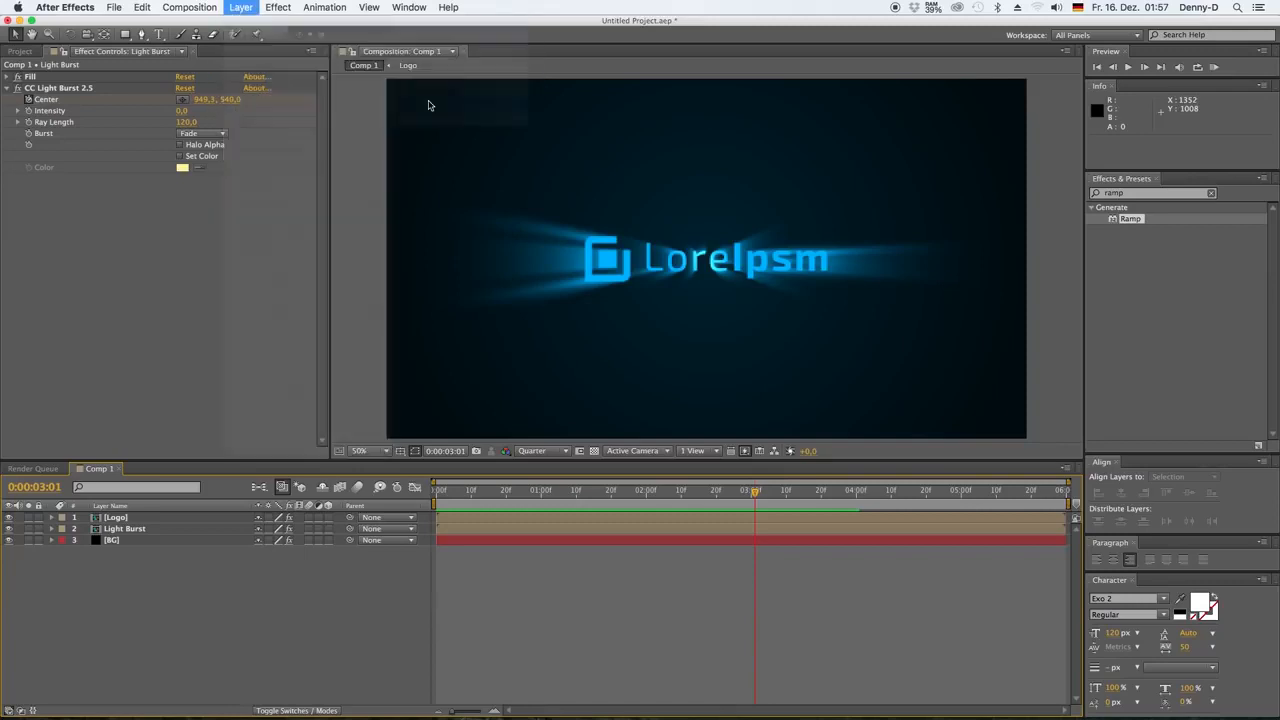
{"action": "left_click", "coordinate": [1118, 193]}
{"action": "type", "text": "glow"}
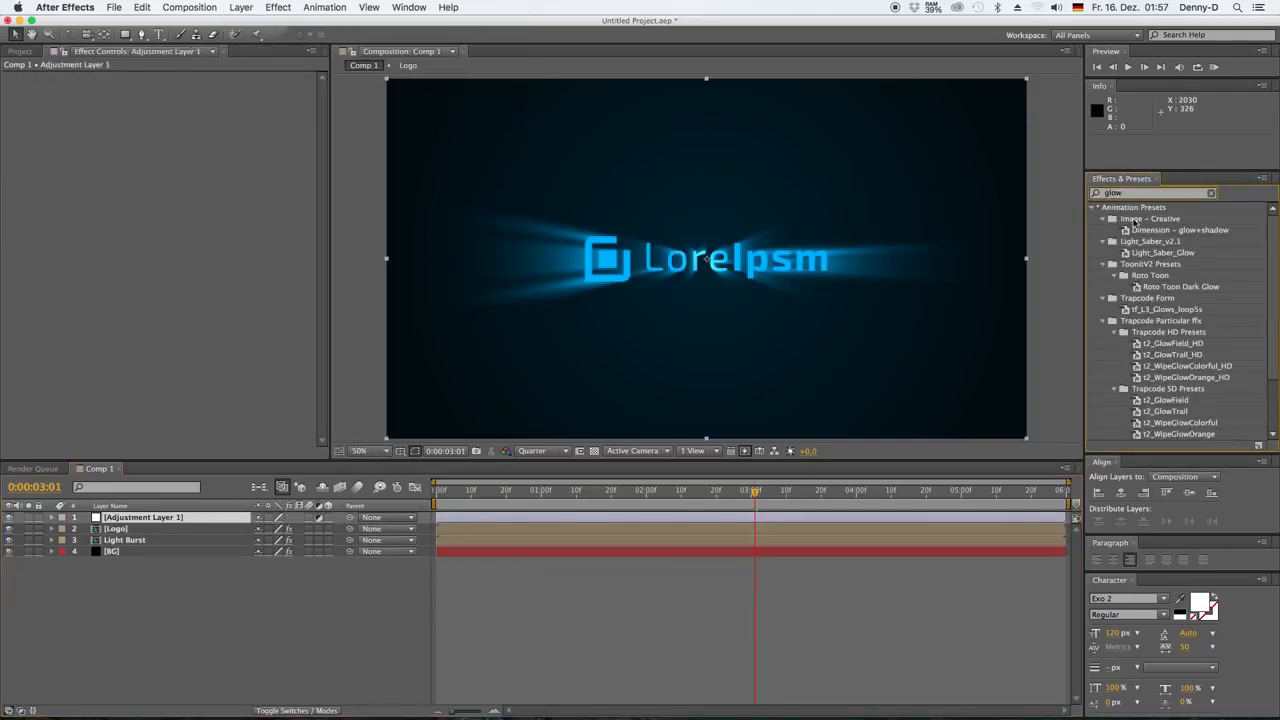
{"action": "scroll", "coordinate": [1140, 300], "scroll_direction": "down", "scroll_amount": 2}
{"action": "left_click_drag", "start_coordinate": [1128, 411], "coordinate": [144, 518]}
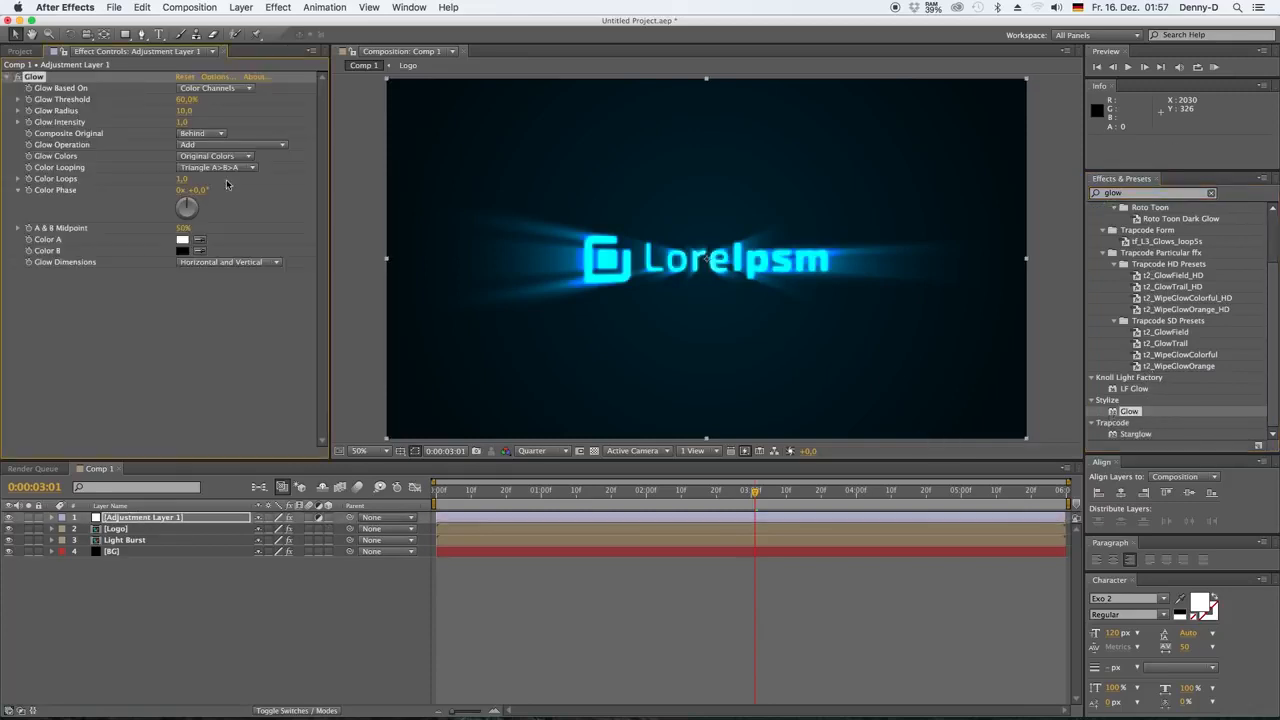
Set the Glow's threshold to 65.5%, radius to about 200 and intensity to 0.7, and preview the animation from the start
{"action": "left_click_drag", "start_coordinate": [185, 118], "coordinate": [351, 113]}
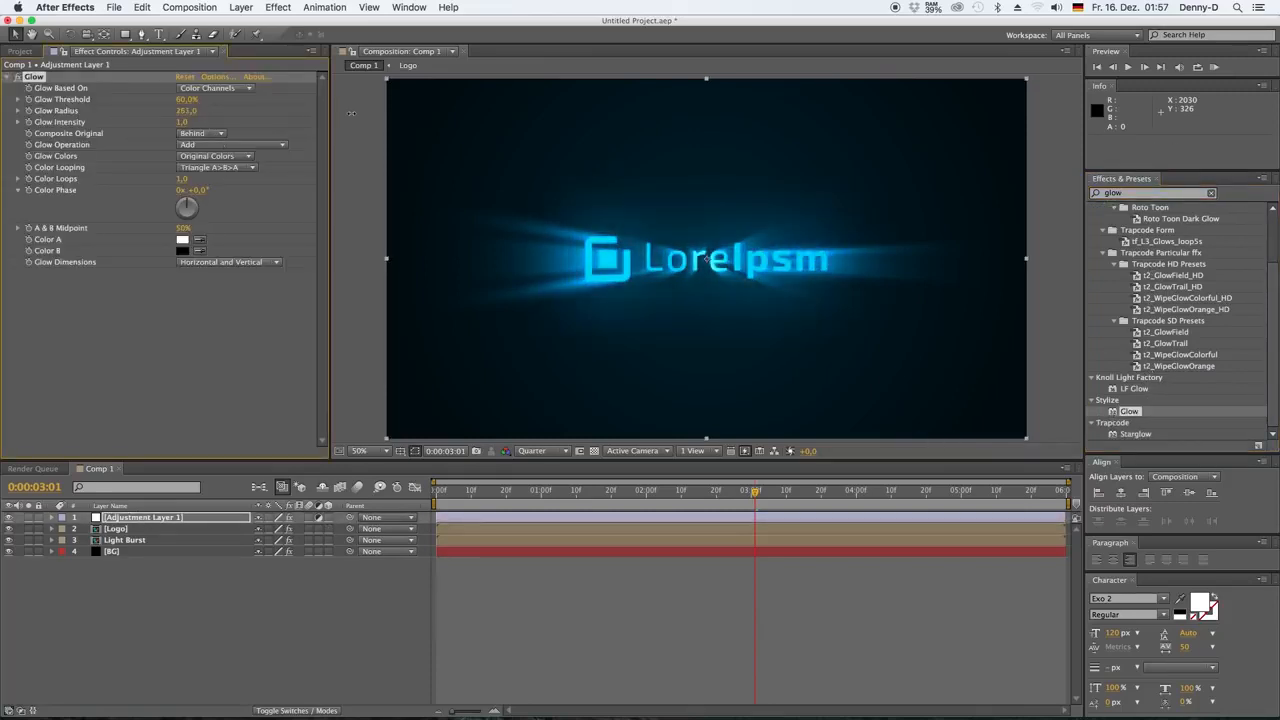
{"action": "left_click", "coordinate": [216, 317]}
{"action": "left_click_drag", "start_coordinate": [189, 100], "coordinate": [200, 100]}
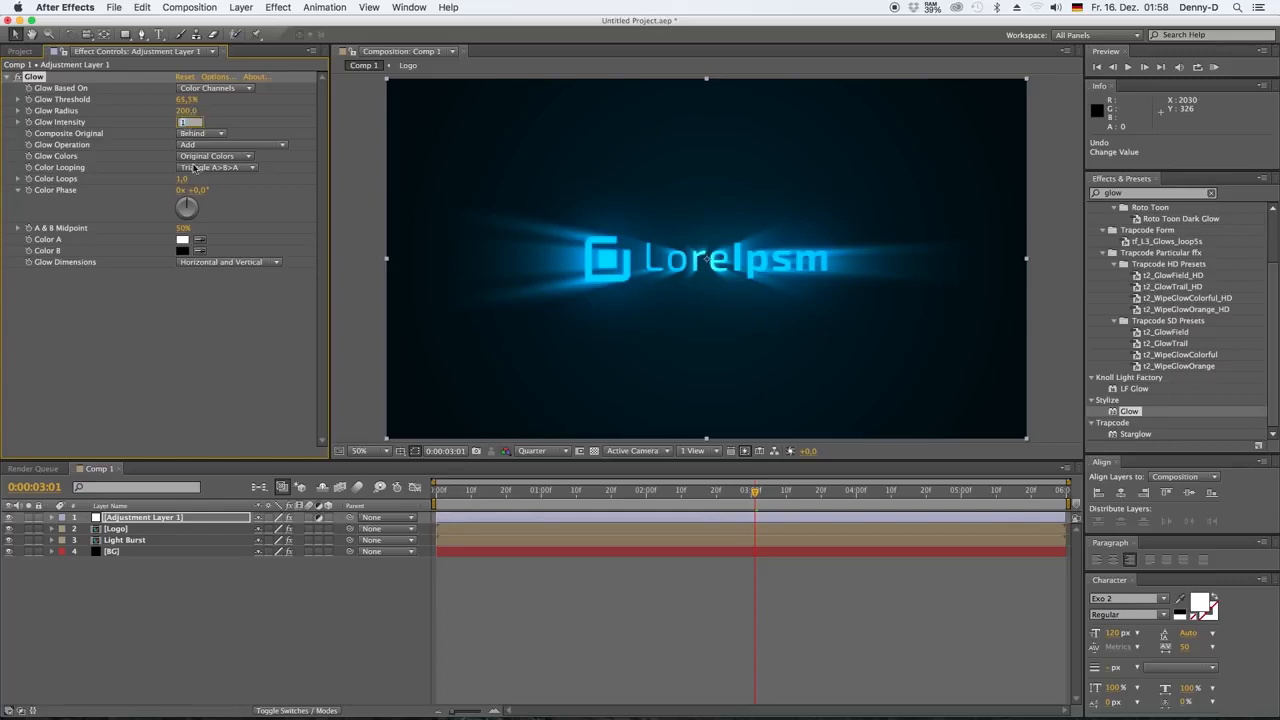
{"action": "left_click", "coordinate": [179, 309]}
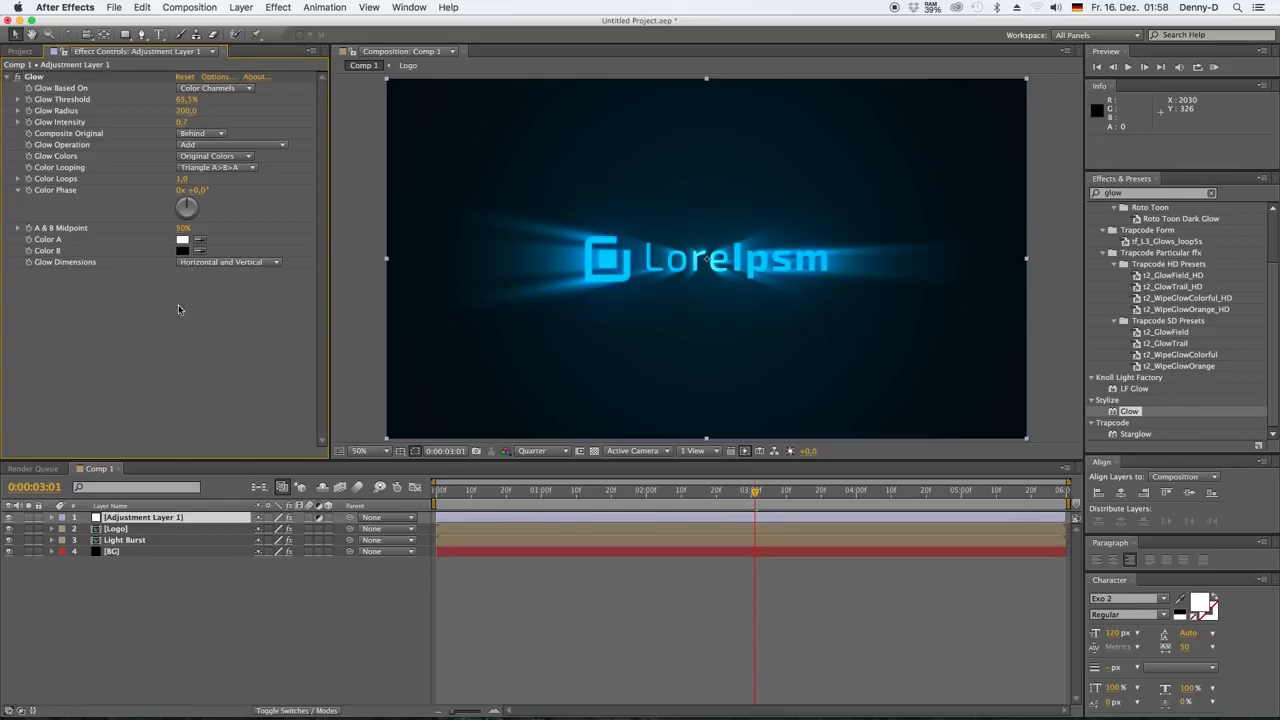
{"action": "left_click", "coordinate": [11, 76]}
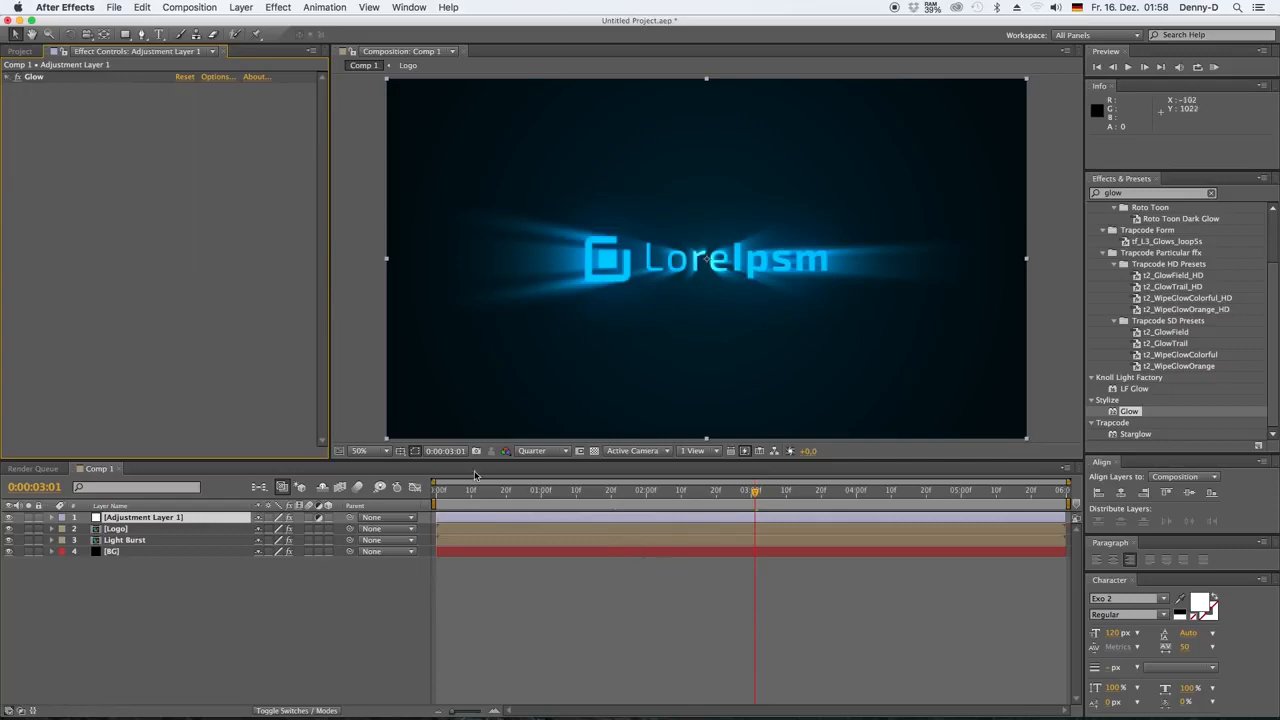
{"action": "key", "text": "KP_0"}
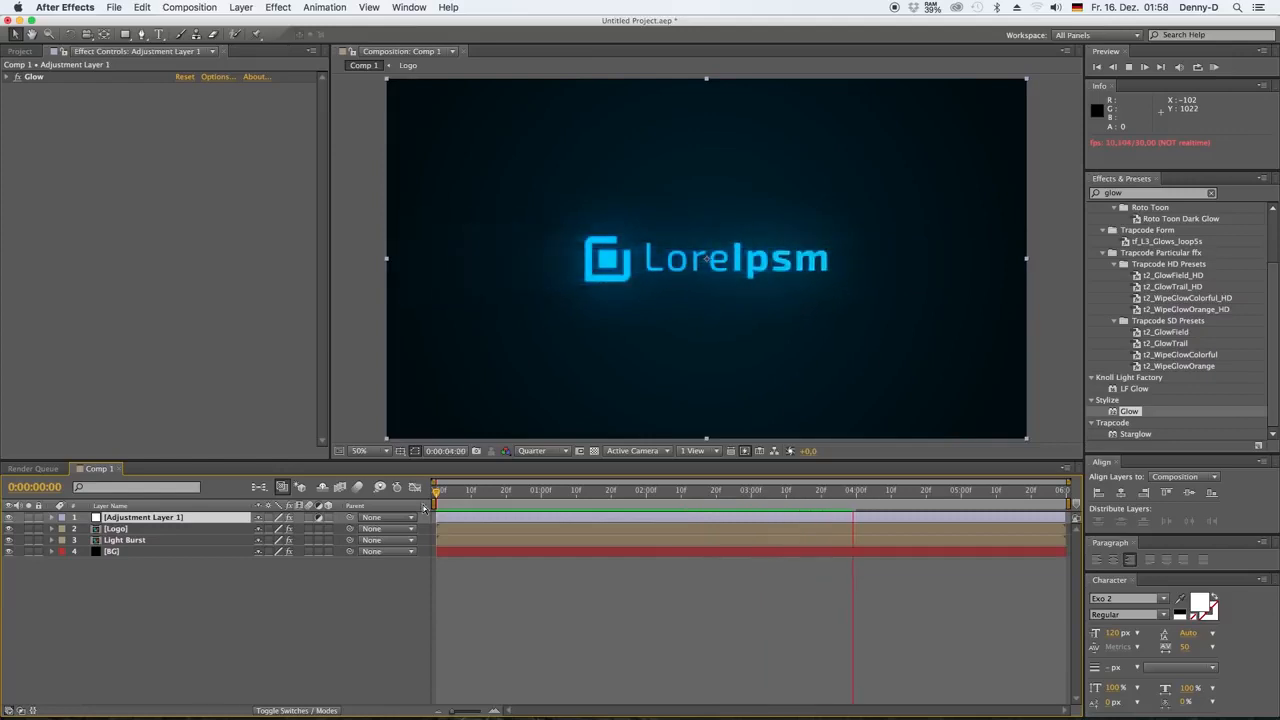
Keyframe the adjustment layer's Opacity from 100% at 0:00:04:00 to 0% at 0:00:05:00, and preview the glow's fade-out
{"action": "left_click", "coordinate": [852, 490]}
{"action": "left_click", "coordinate": [857, 517]}
{"action": "key", "text": "t"}
{"action": "mouse_move", "coordinate": [853, 491]}
{"action": "left_mouse_down"}
{"action": "mouse_move", "coordinate": [785, 492]}
{"action": "mouse_move", "coordinate": [842, 492]}
{"action": "left_mouse_up"}
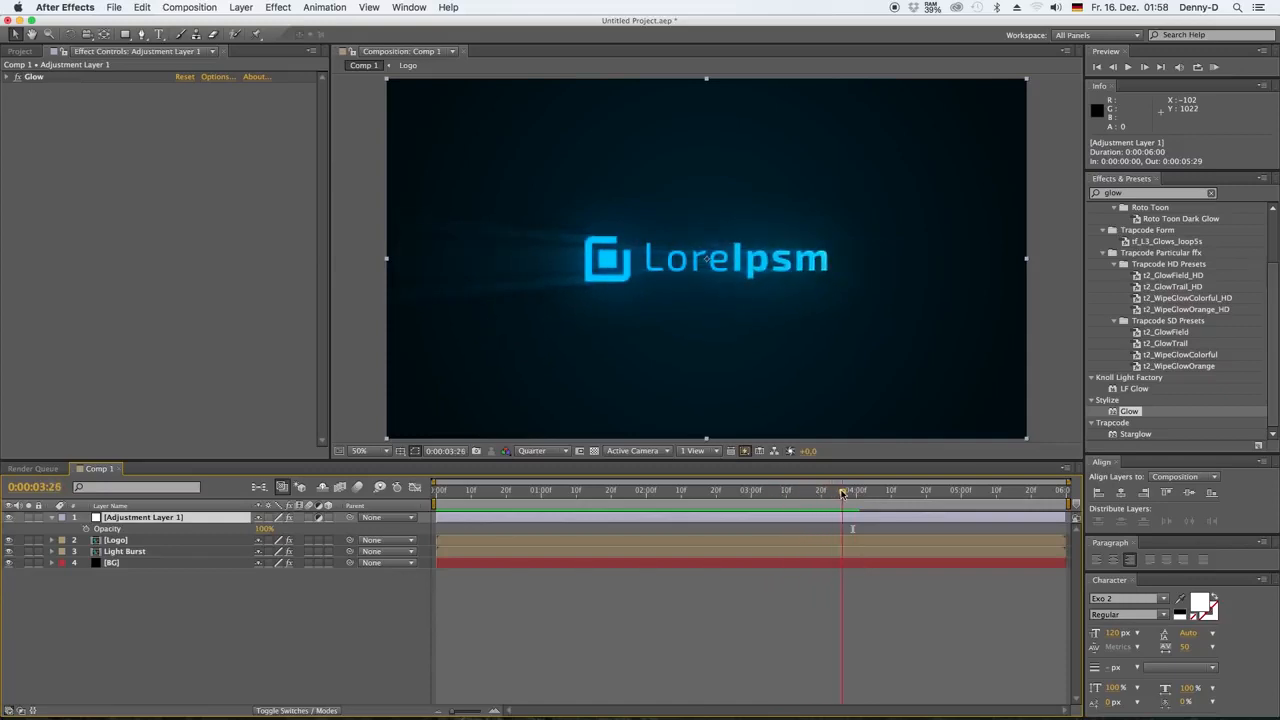
{"action": "left_click", "coordinate": [85, 528]}
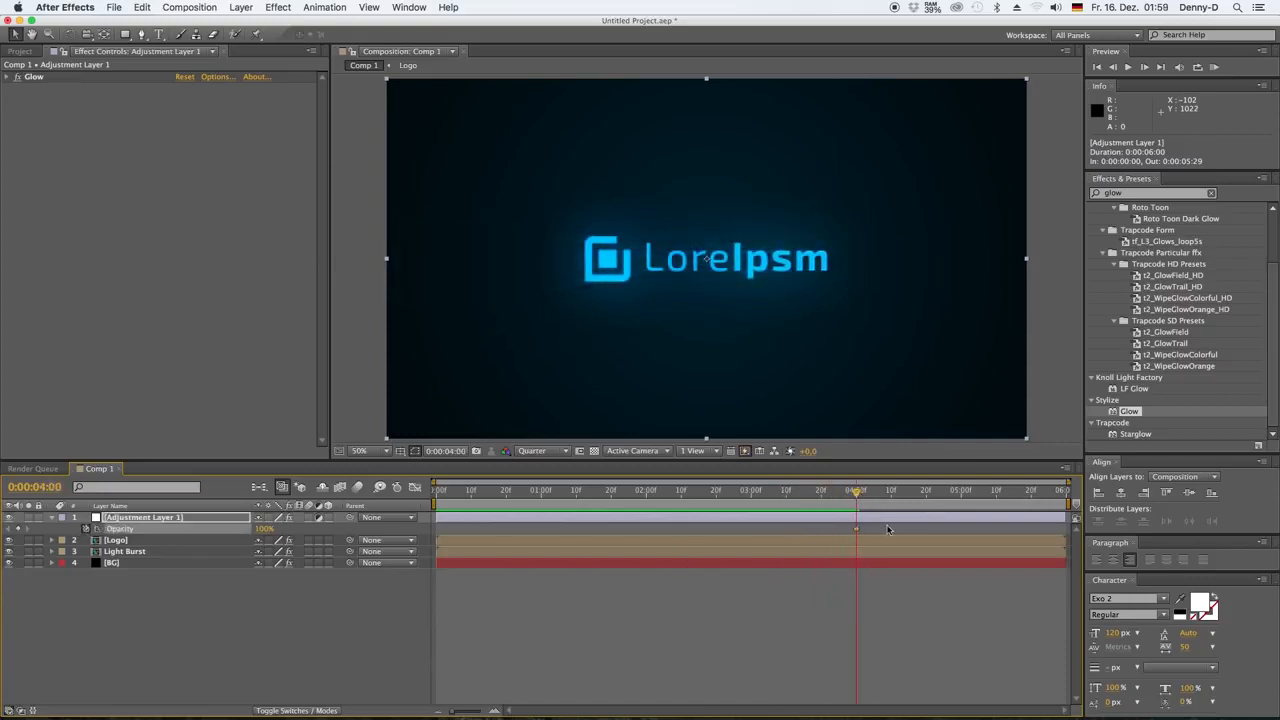
{"action": "left_click_drag", "start_coordinate": [268, 529], "coordinate": [187, 520]}
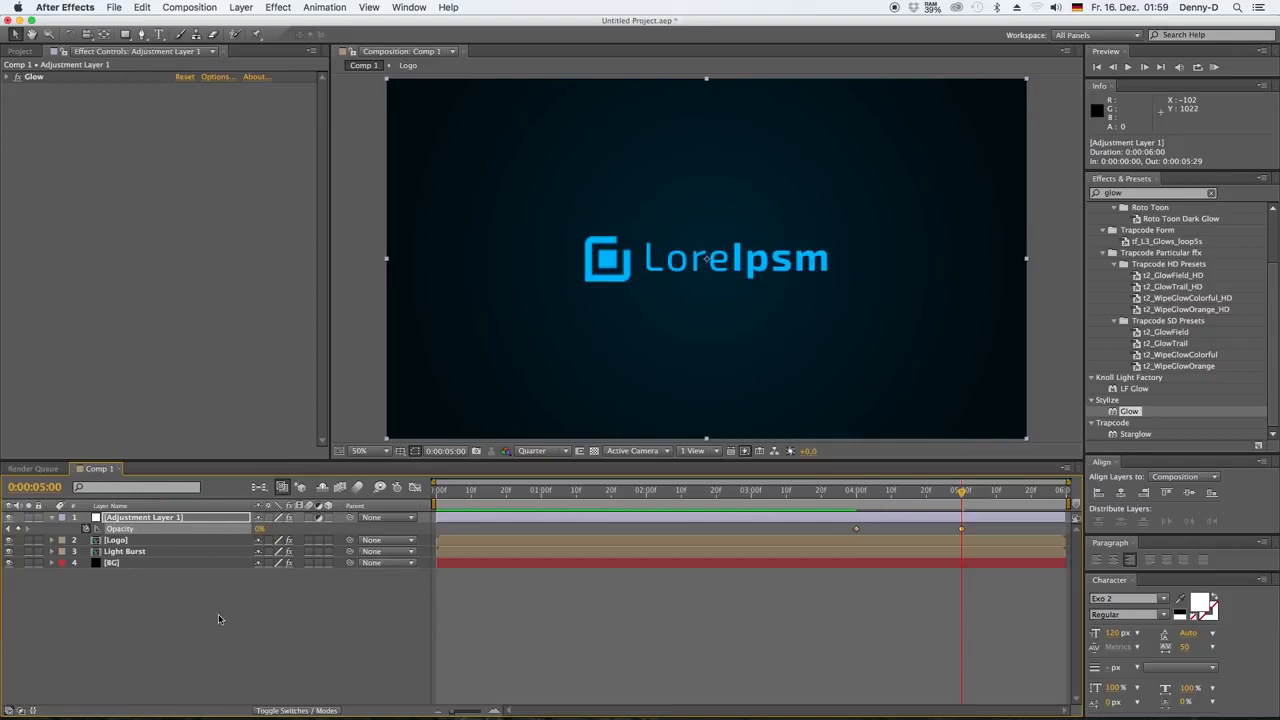
{"action": "left_click", "coordinate": [218, 619]}
{"action": "left_click", "coordinate": [845, 493]}
{"action": "key", "text": "space"}
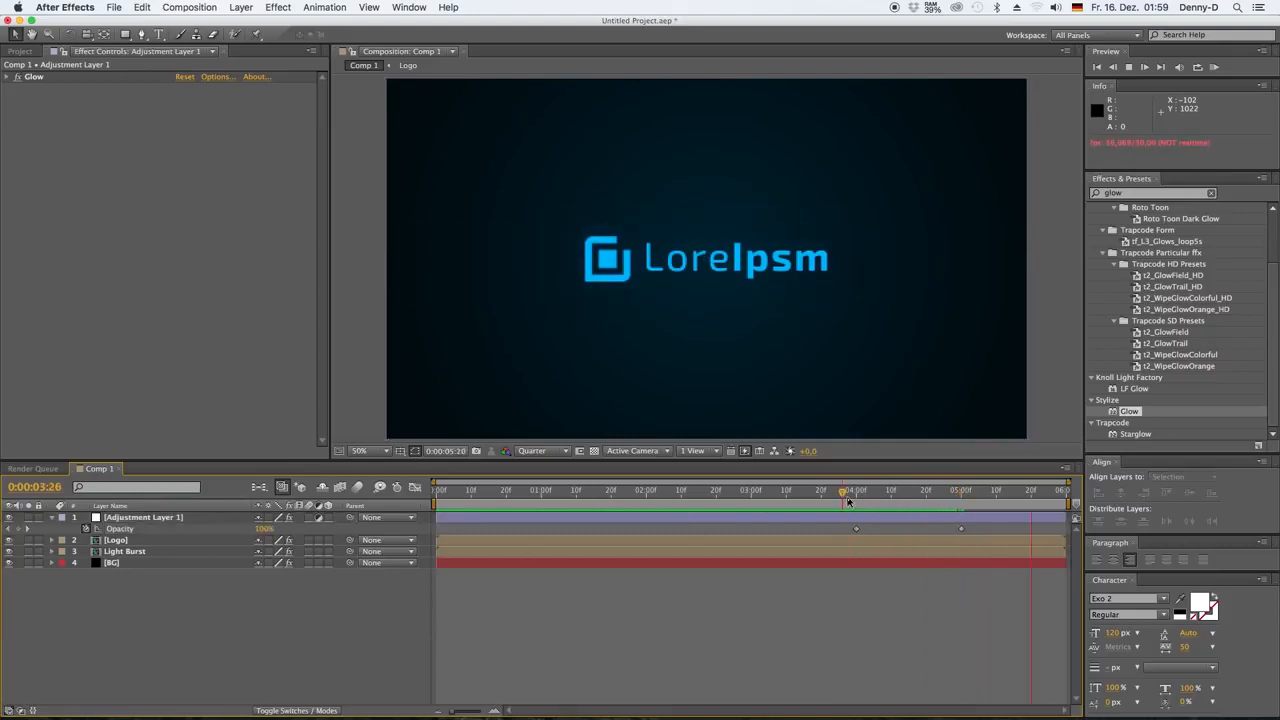
{"action": "key", "text": "space"}
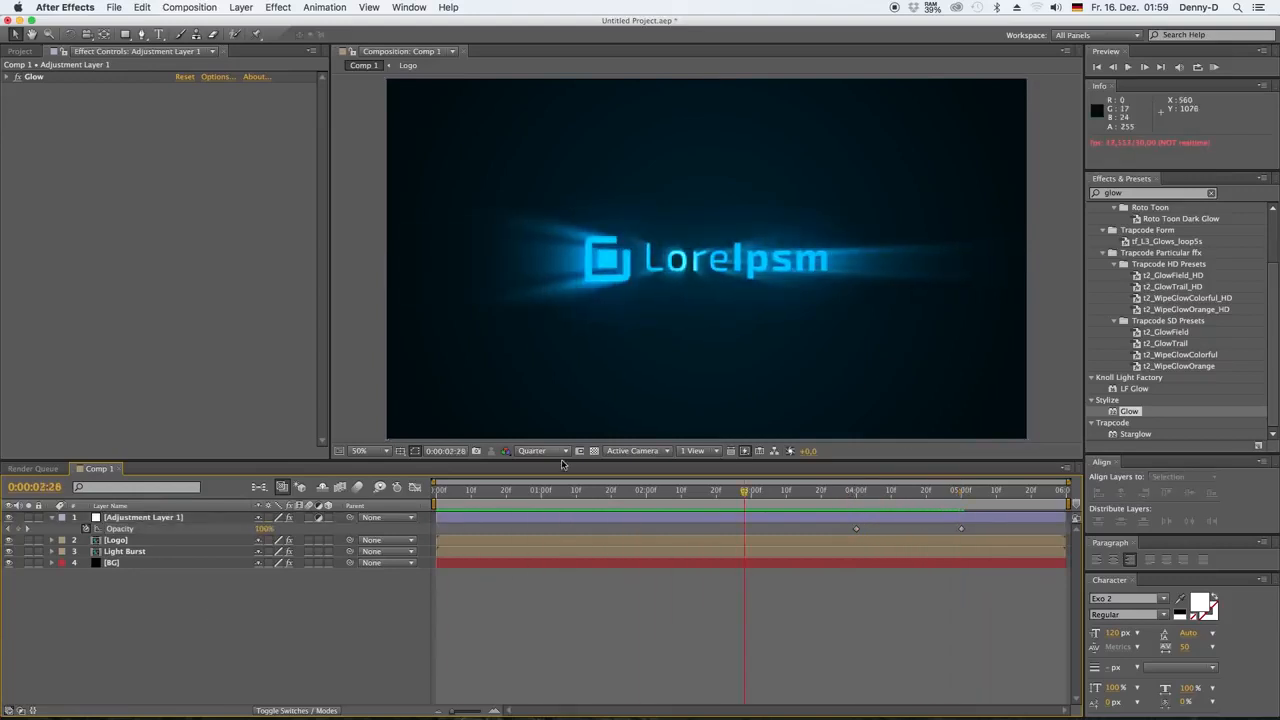
Keyframe the adjustment layer's Opacity to 100% at 0:00:01:00 and 0% at 0:00:00:00 so the glow fades in
{"action": "left_click", "coordinate": [541, 492]}
{"action": "left_click", "coordinate": [26, 529]}
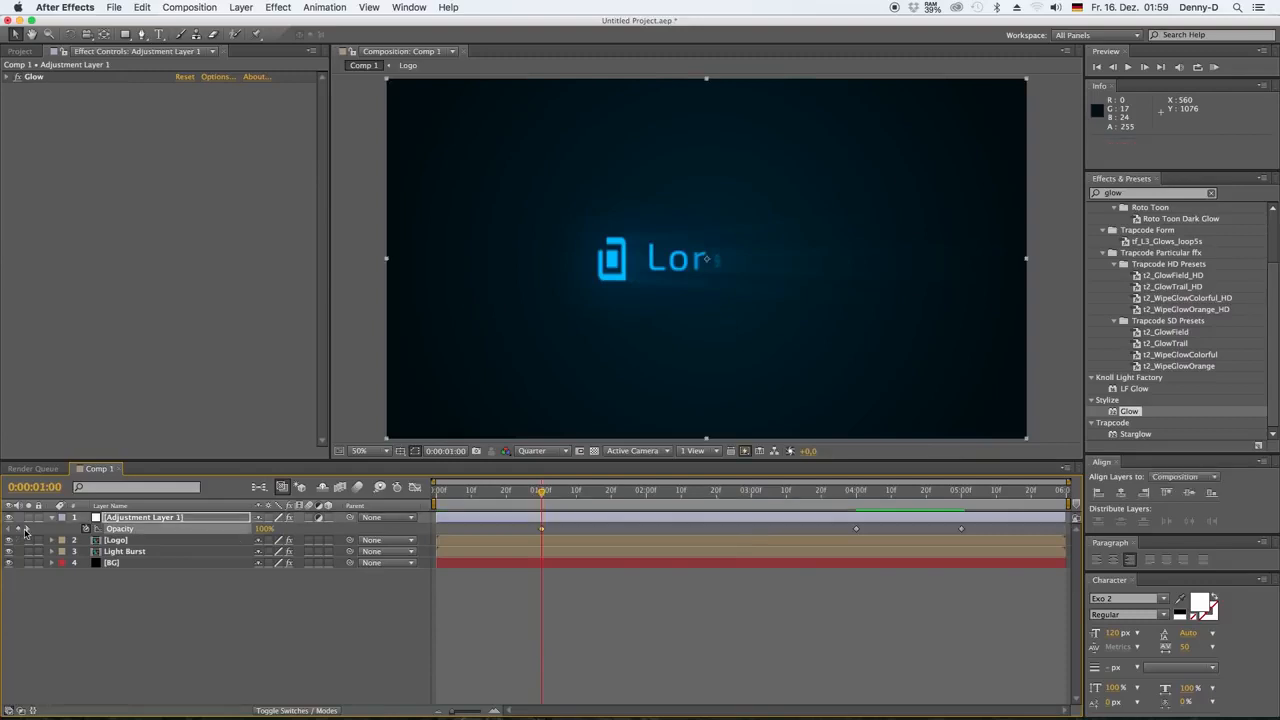
{"action": "key", "text": "Home"}
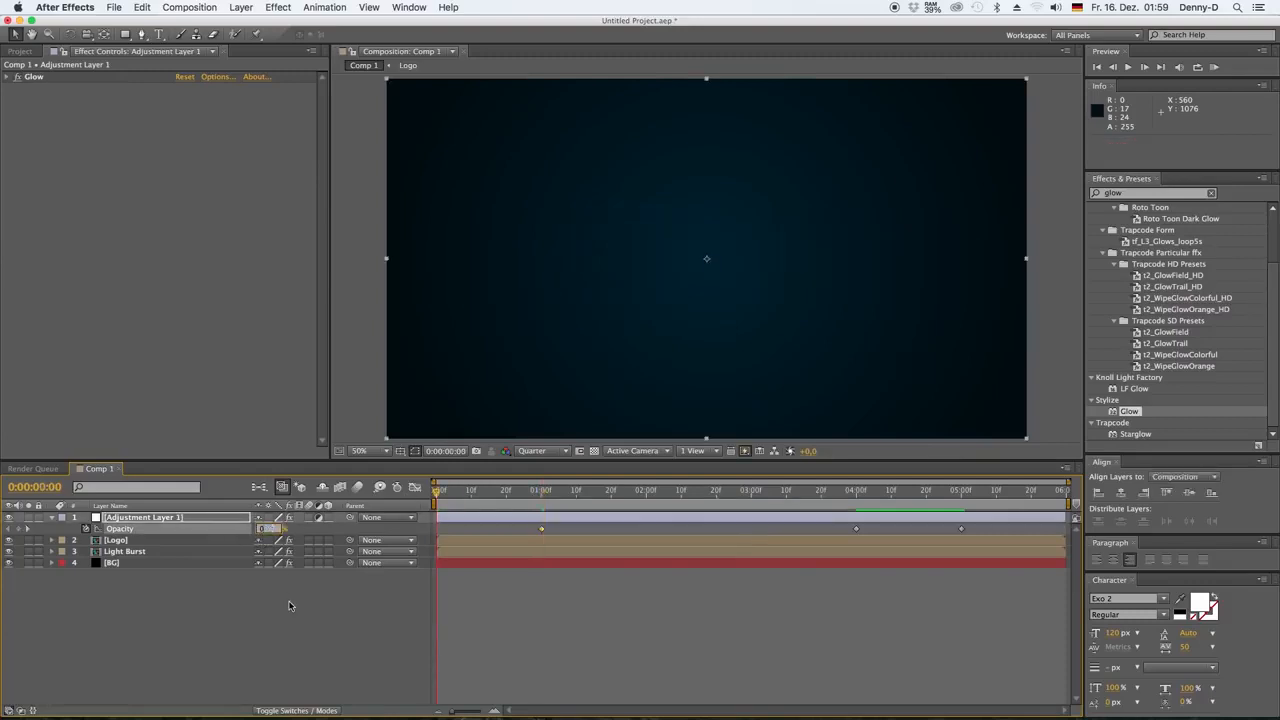
{"action": "left_click", "coordinate": [293, 601]}
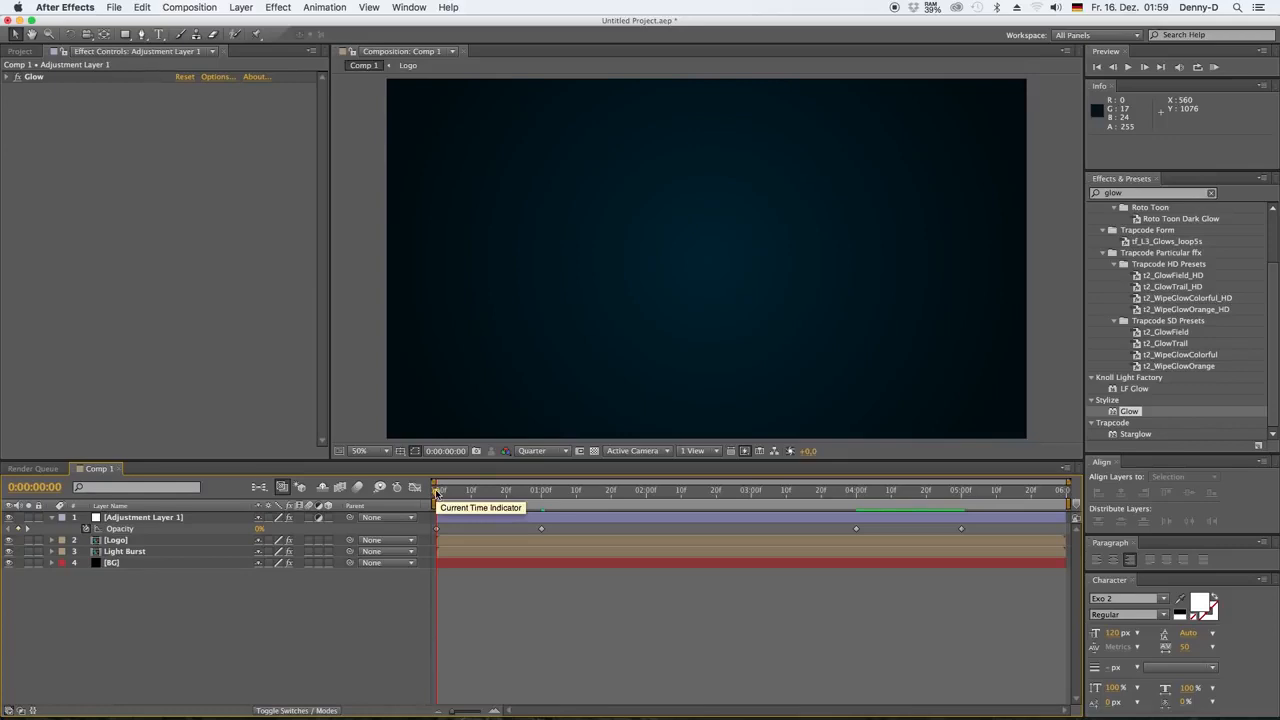
Add a black 1920 x 1080 px solid layer beneath the BG layer
{"action": "right_click", "coordinate": [181, 599]}
{"action": "mouse_move", "coordinate": [200, 590]}
{"action": "left_click", "coordinate": [370, 627]}
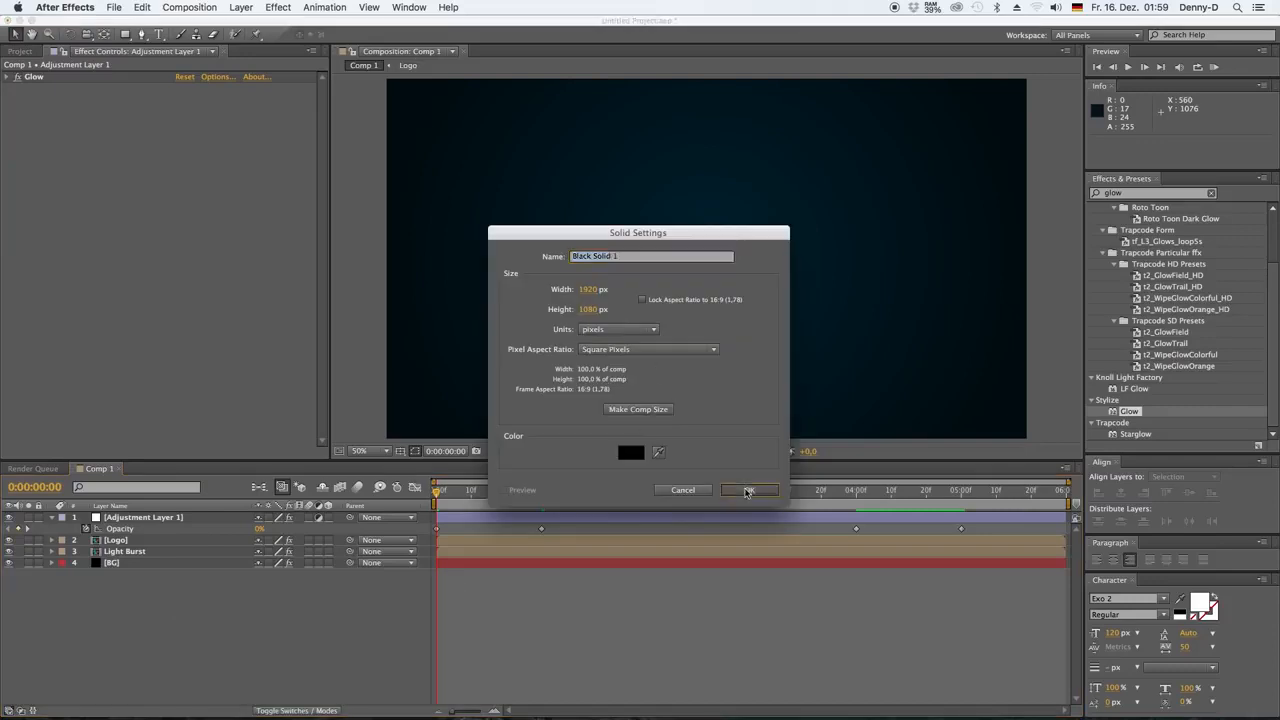
{"action": "left_click", "coordinate": [748, 490]}
{"action": "left_click", "coordinate": [9, 564]}
{"action": "left_click", "coordinate": [9, 564]}
Keyframe the BG layer's Opacity to 100% at 0:00:01:00 and 0% at 0:00:00:00 so the background fades in
{"action": "left_click", "coordinate": [116, 564]}
{"action": "left_click", "coordinate": [542, 493]}
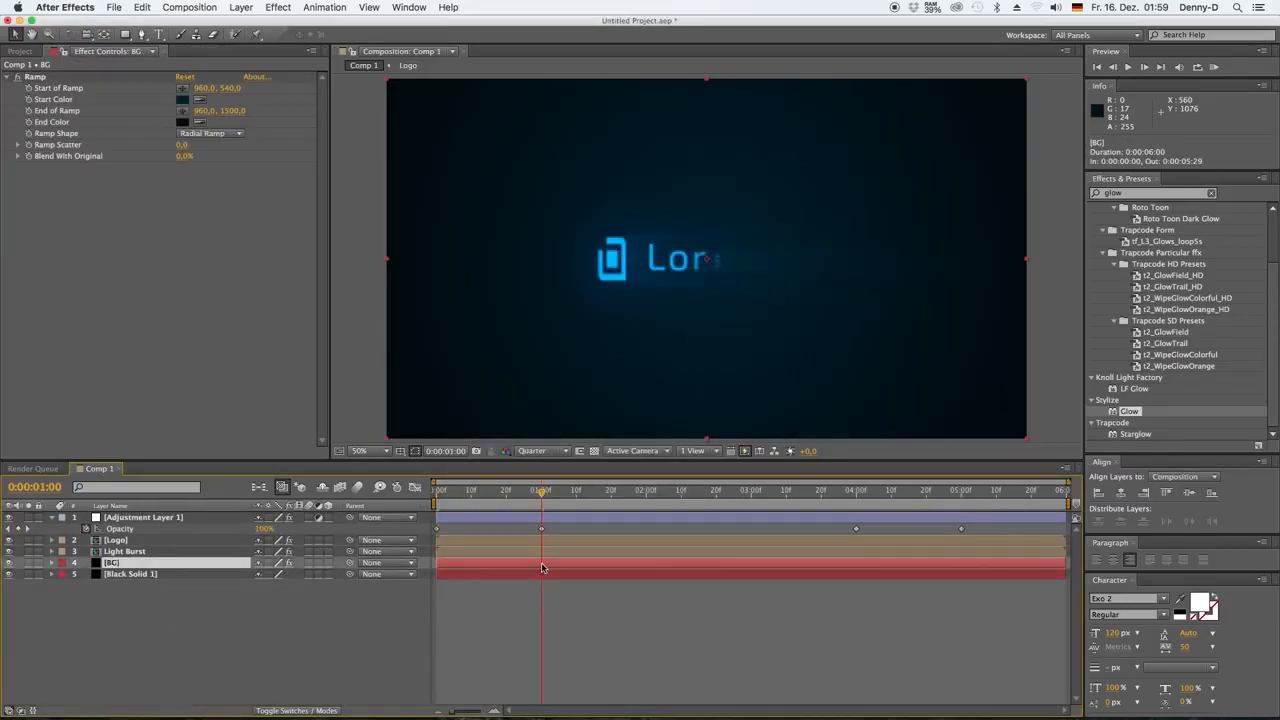
{"action": "key", "text": "t"}
{"action": "left_click", "coordinate": [86, 574]}
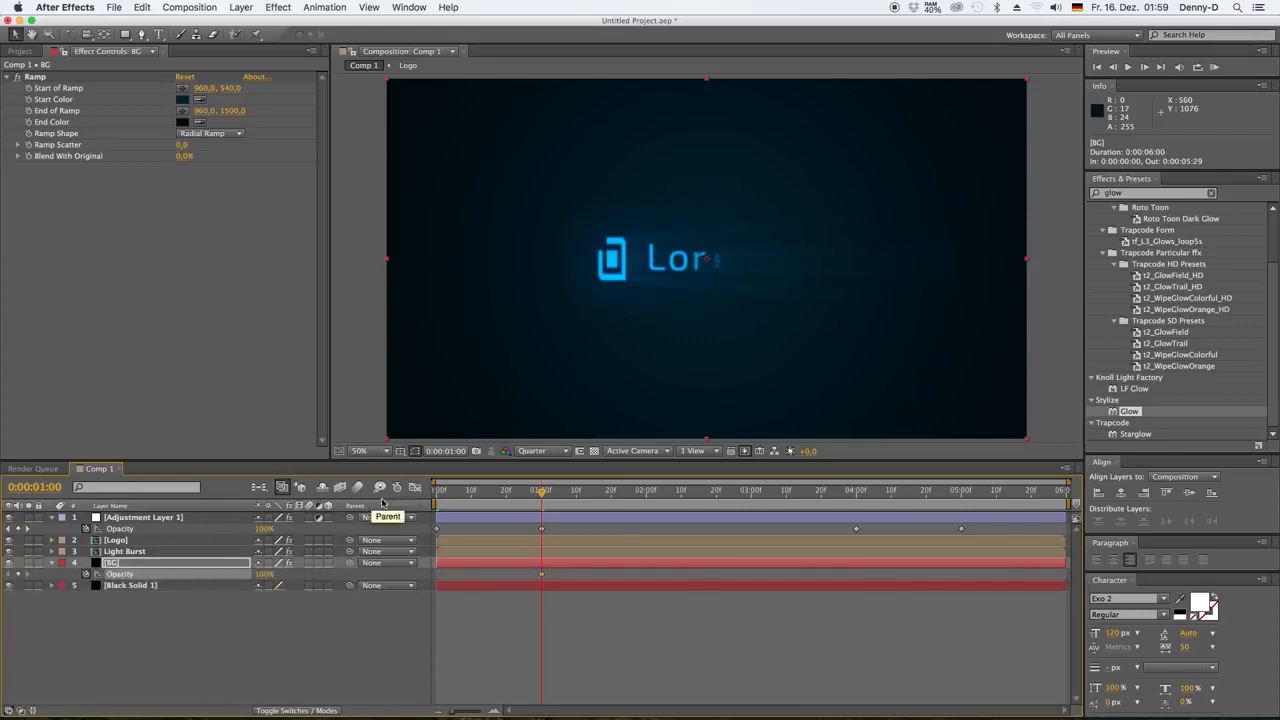
{"action": "left_click", "coordinate": [424, 492]}
{"action": "type", "text": "0"}
{"action": "left_click", "coordinate": [289, 623]}
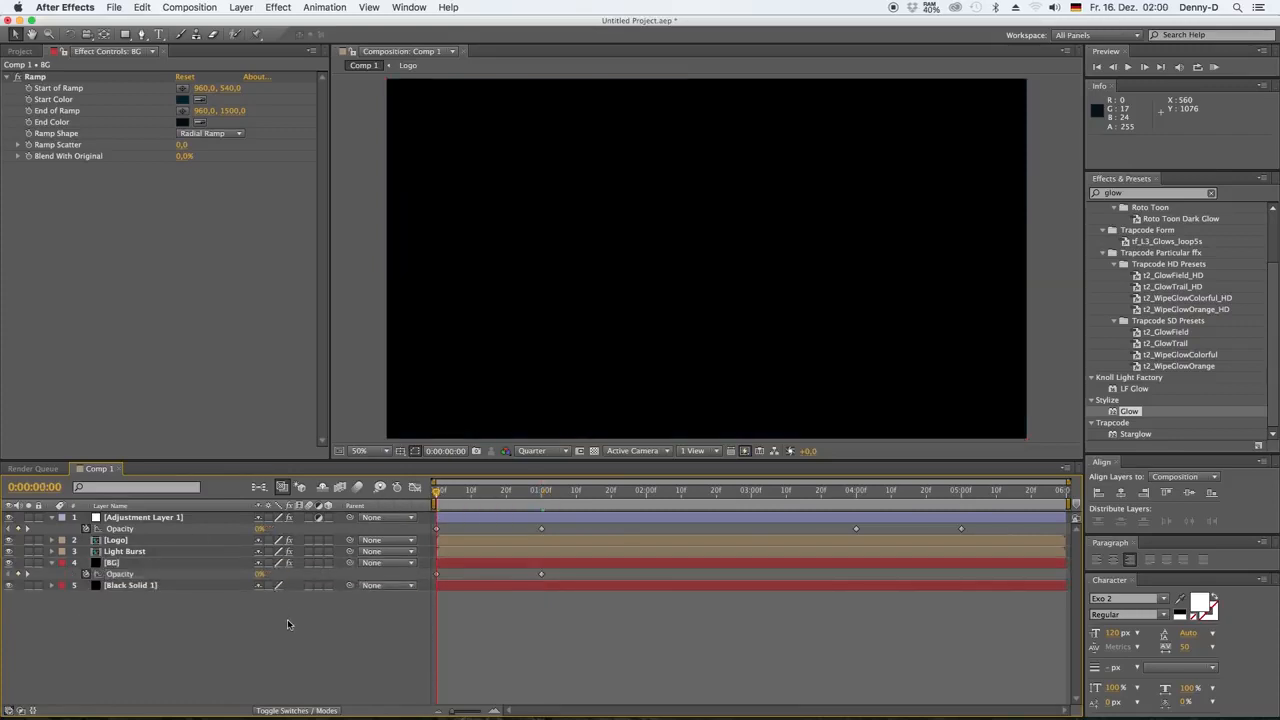
Keyframe the BG layer's Opacity from 100% at 0:00:04:00 to 0% at 0:00:05:00, and preview the animation from the start
{"action": "left_click", "coordinate": [857, 494]}
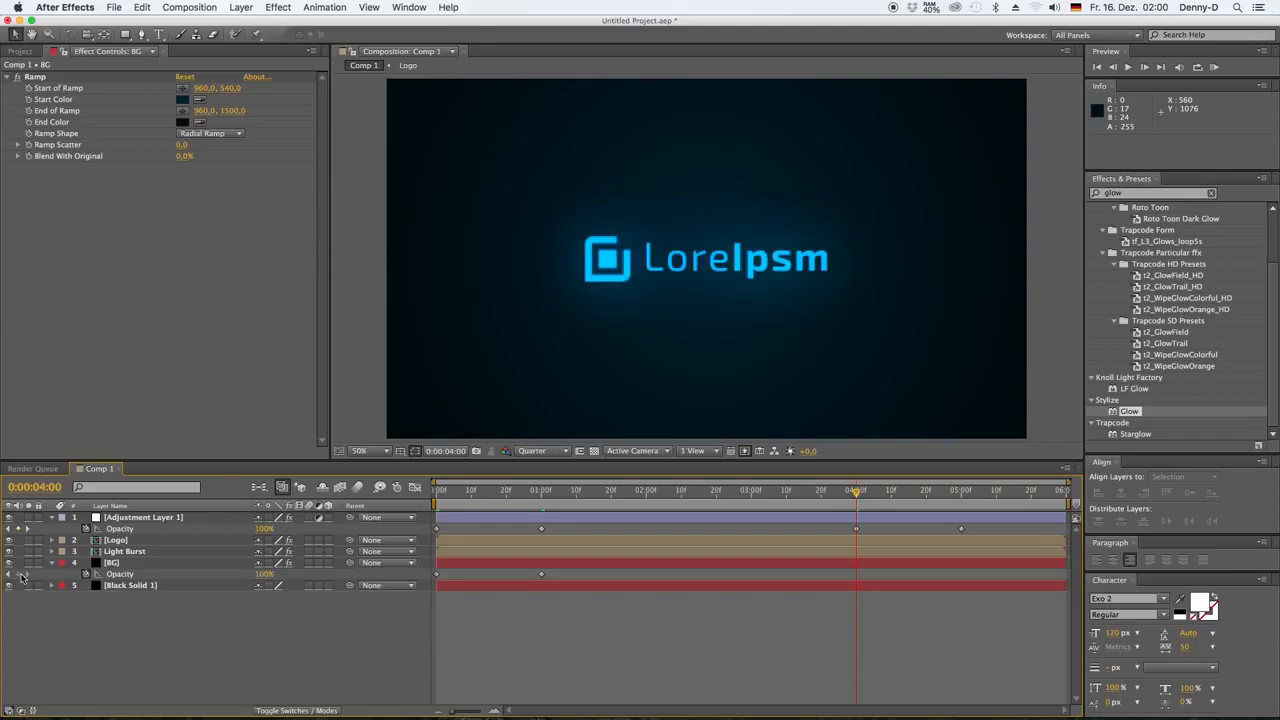
{"action": "left_click", "coordinate": [22, 577]}
{"action": "left_click", "coordinate": [962, 491]}
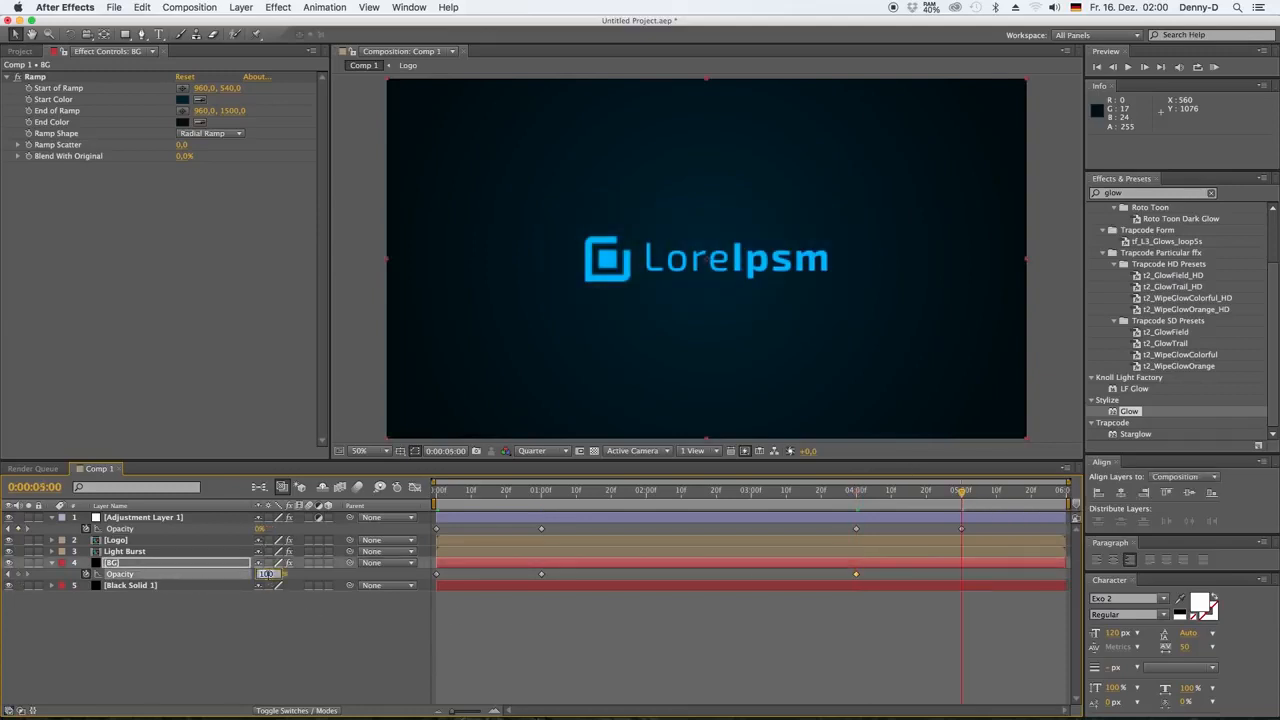
{"action": "type", "text": "0"}
{"action": "left_click", "coordinate": [286, 623]}
{"action": "key", "text": "Home"}
{"action": "key", "text": "space"}
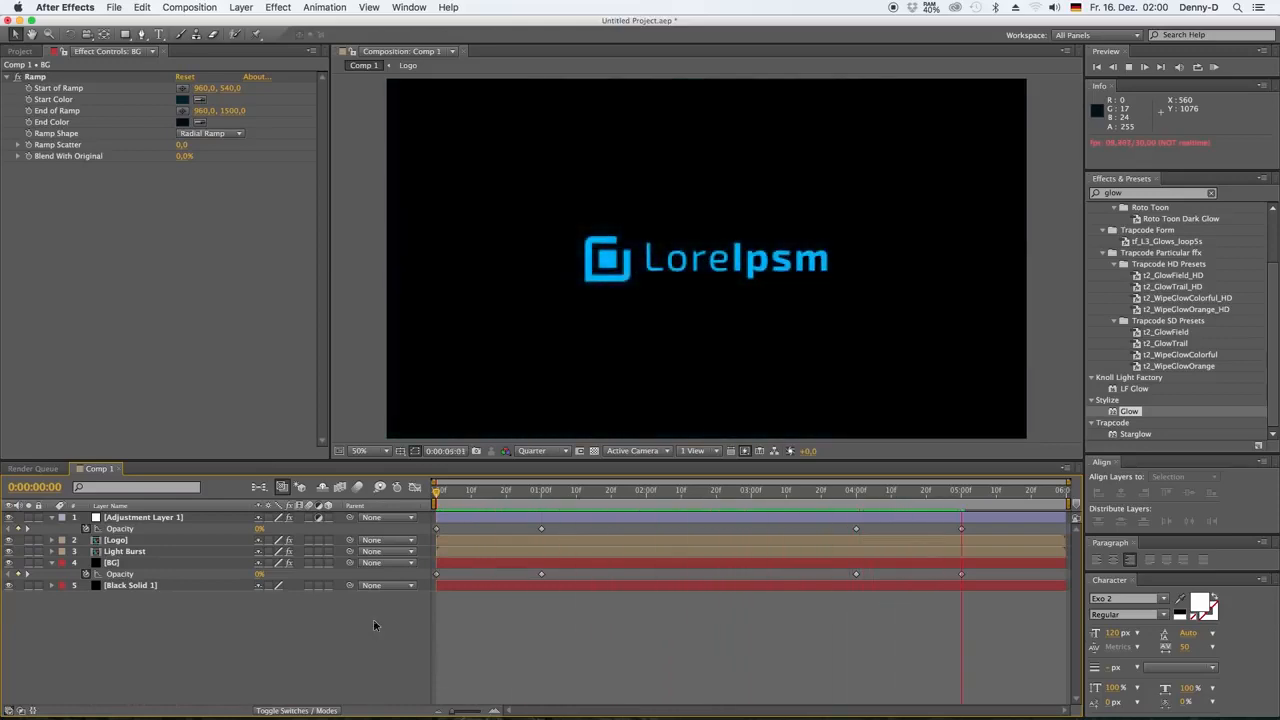
{"action": "key", "text": "space"}
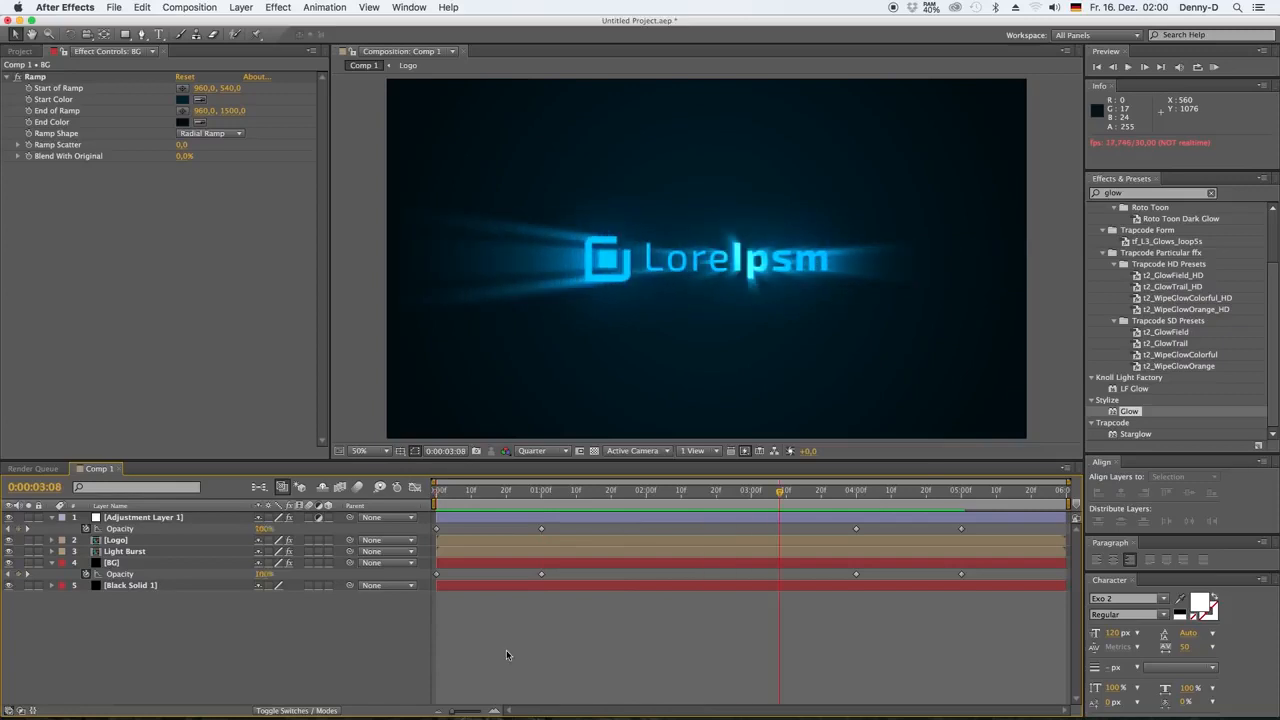
Delete the BG layer's Opacity keyframe at 0:00:04:00, move the one at 0:00:01:00 to about 0:00:02:15, and preview the animation
{"action": "left_click", "coordinate": [856, 574]}
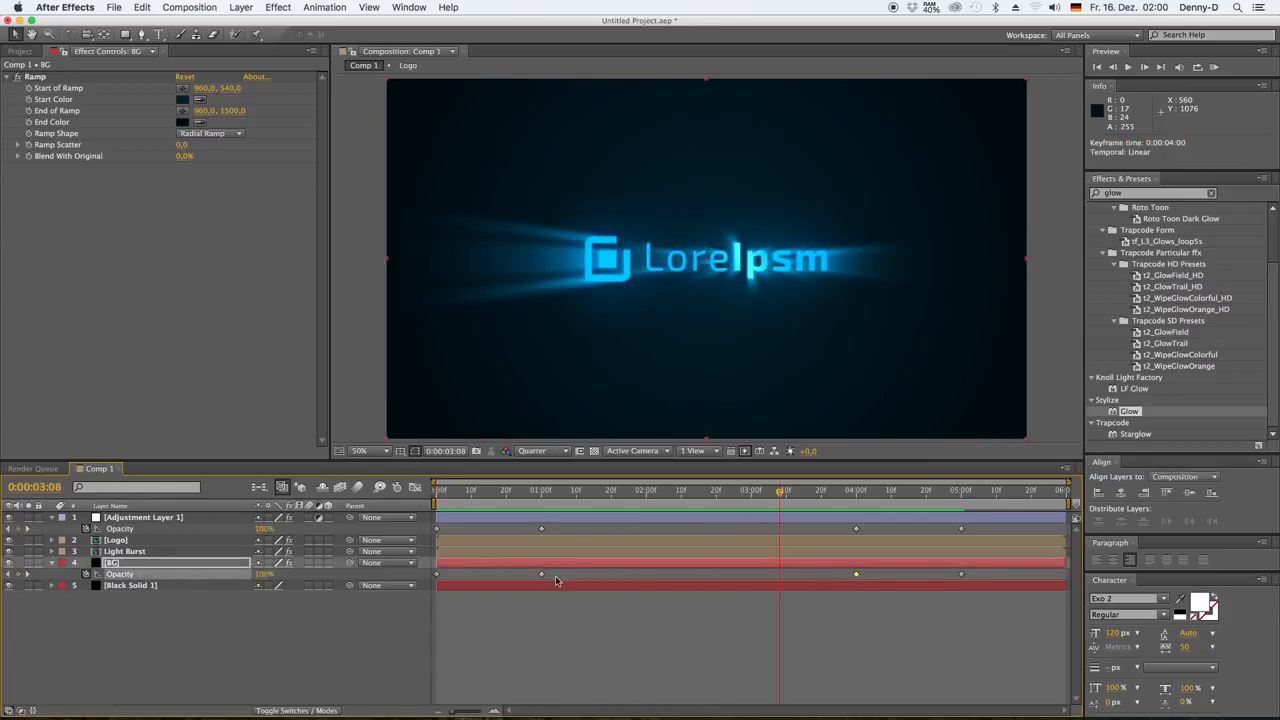
{"action": "key", "text": "Delete"}
{"action": "left_click", "coordinate": [702, 493]}
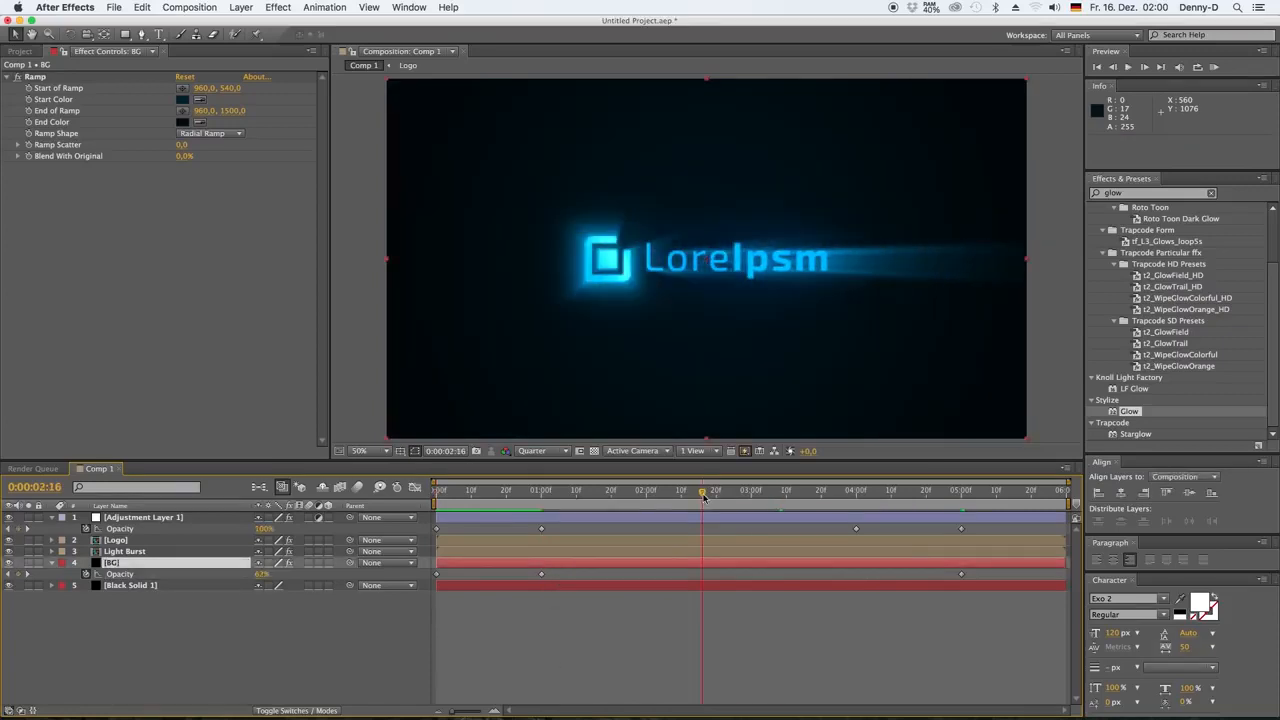
{"action": "left_click_drag", "start_coordinate": [541, 574], "coordinate": [698, 574]}
{"action": "key", "text": "space"}
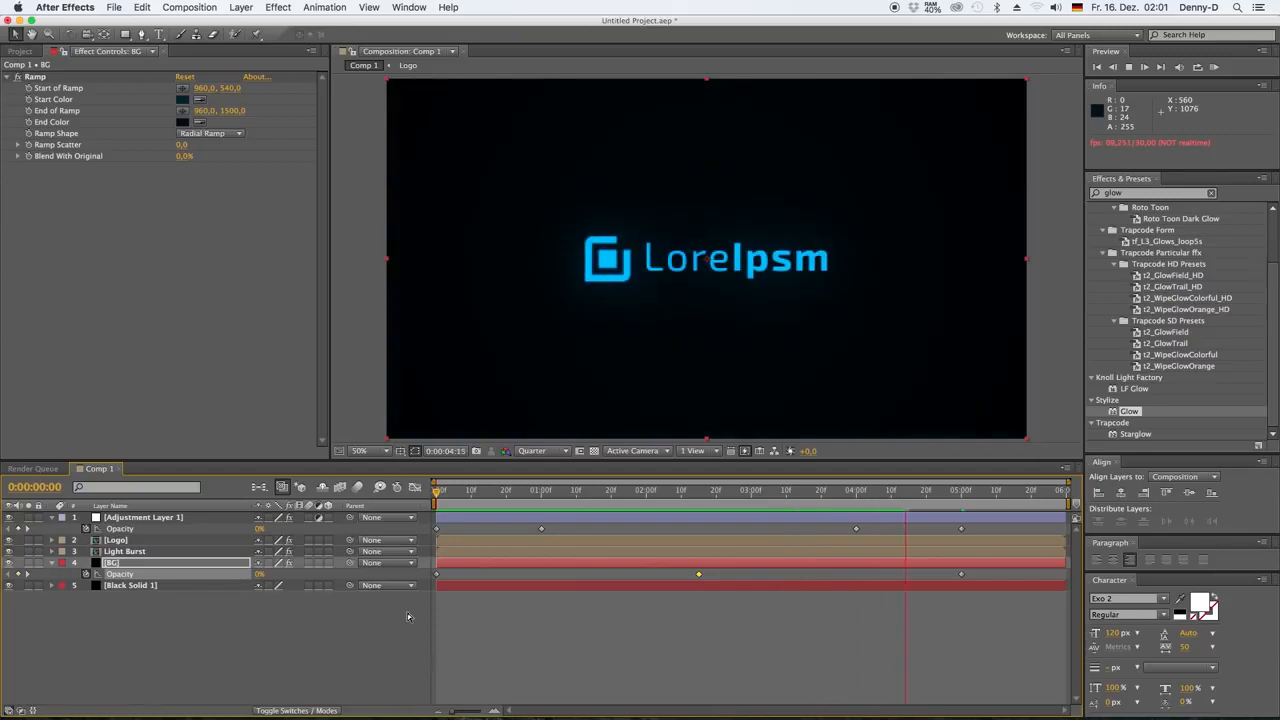
Delete the Light Burst layer's Opacity keyframe at 0:00:03:10 and preview the longer fade-out from about 0:00:02:10
{"action": "left_click", "coordinate": [882, 549]}
{"action": "key", "text": "u"}
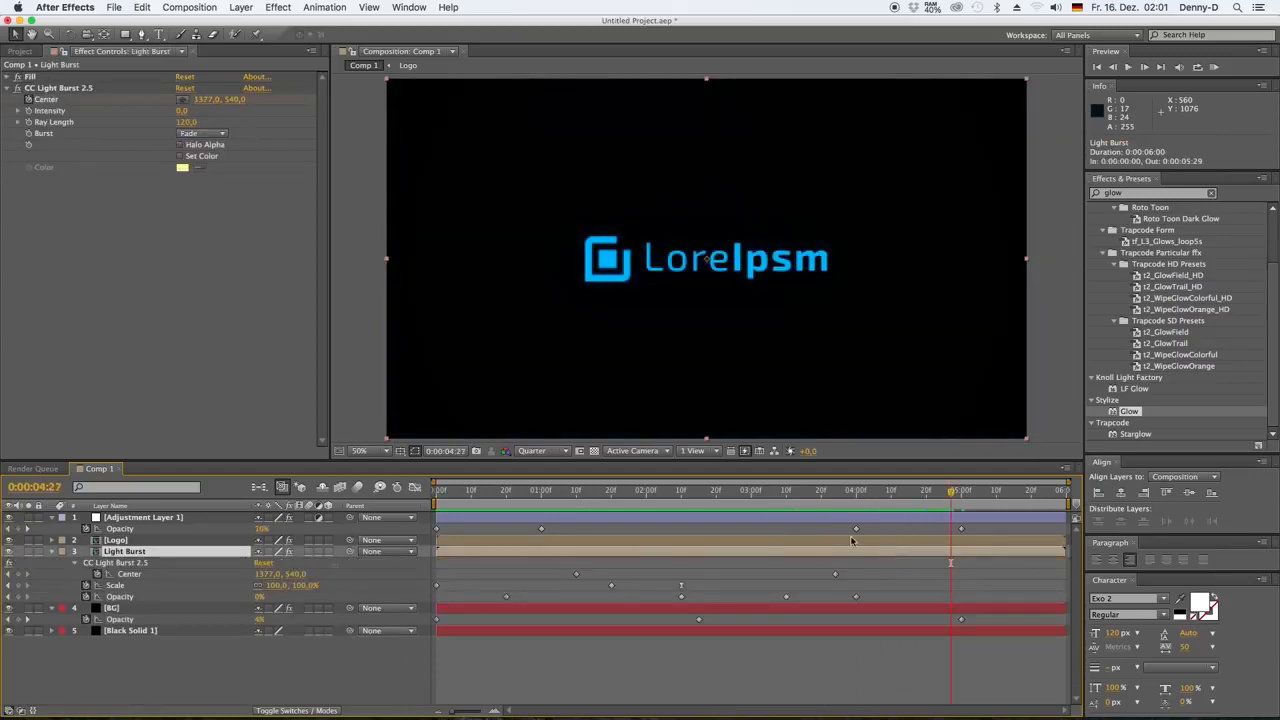
{"action": "mouse_move", "coordinate": [791, 497]}
{"action": "left_mouse_down"}
{"action": "mouse_move", "coordinate": [748, 497]}
{"action": "mouse_move", "coordinate": [846, 497]}
{"action": "mouse_move", "coordinate": [693, 500]}
{"action": "mouse_move", "coordinate": [776, 497]}
{"action": "left_mouse_up"}
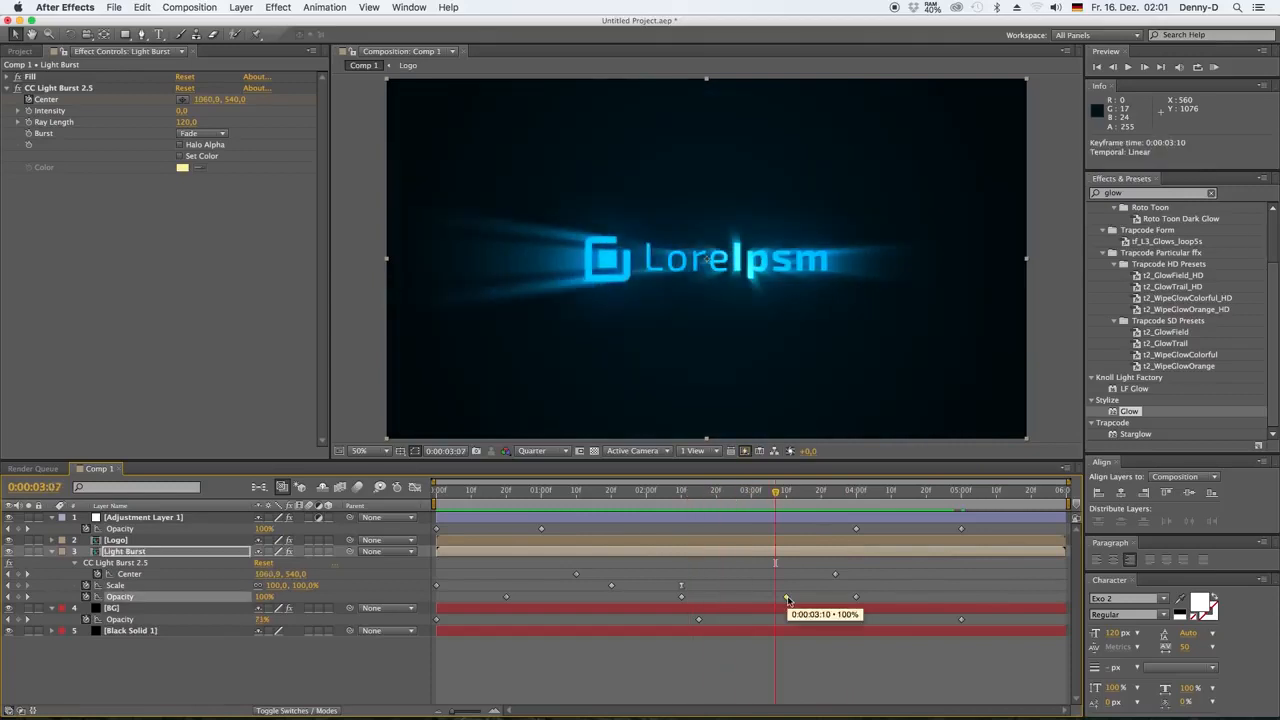
{"action": "left_click", "coordinate": [680, 500]}
{"action": "key", "text": "space"}
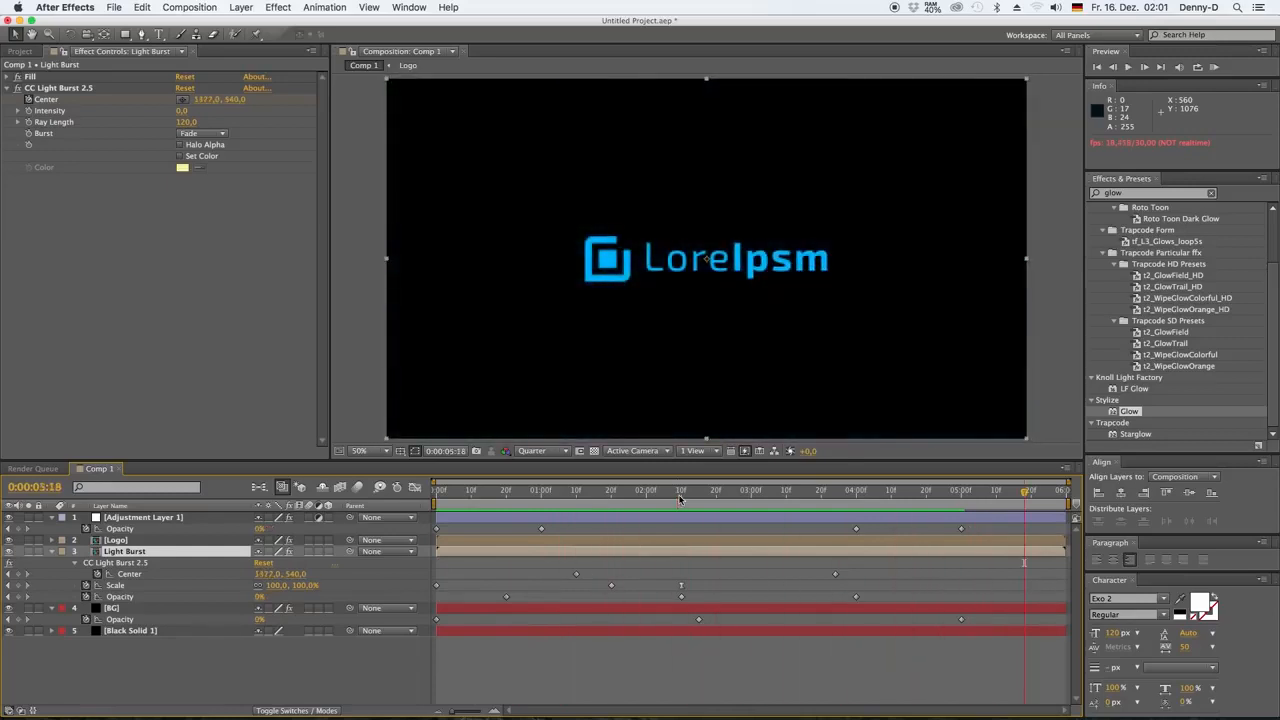
{"action": "key", "text": "space"}
Collapse the keyframed properties of the Light Burst, BG and adjustment layers and deselect everything
{"action": "left_click", "coordinate": [52, 551]}
{"action": "left_click", "coordinate": [52, 562]}
{"action": "left_click", "coordinate": [52, 517]}
{"action": "left_click", "coordinate": [213, 601]}
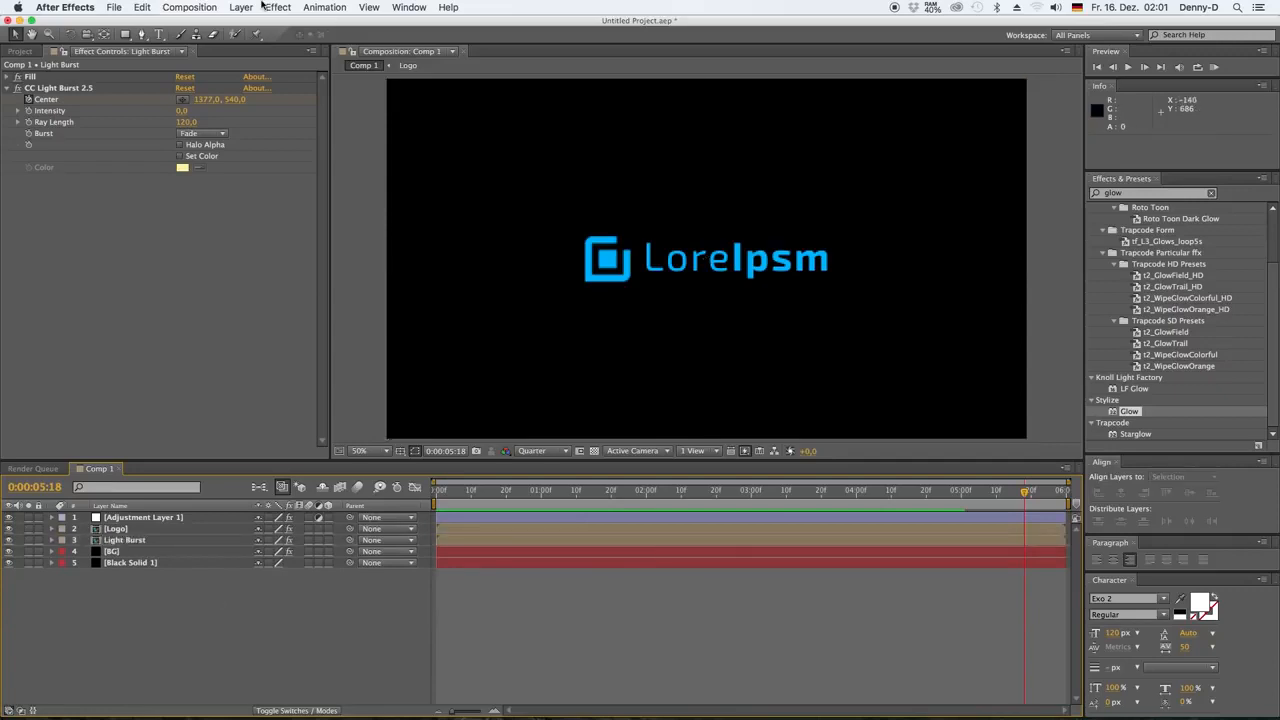
Create a new text layer in Comp 1 reading "Lorem Ipsum dolor sit amet I m the greatest"
{"action": "left_click", "coordinate": [241, 9]}
{"action": "mouse_move", "coordinate": [255, 24]}
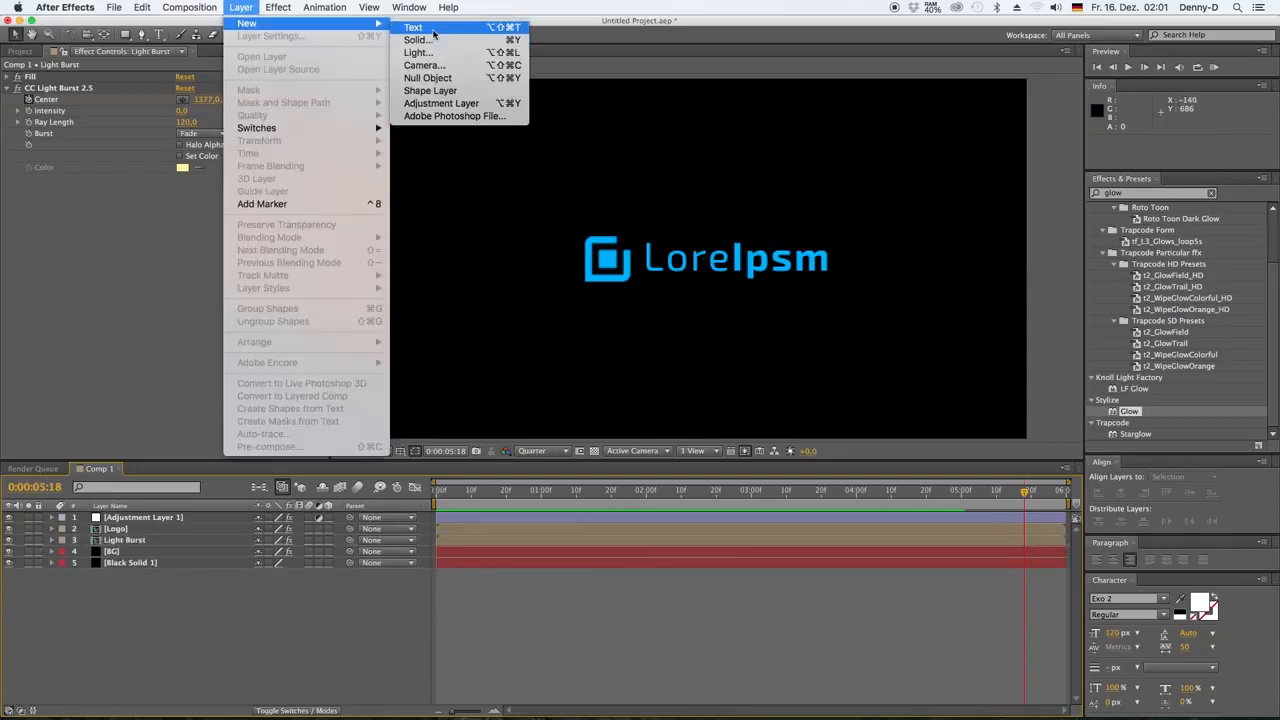
{"action": "left_click", "coordinate": [420, 38]}
{"action": "type", "text": "Lor"}
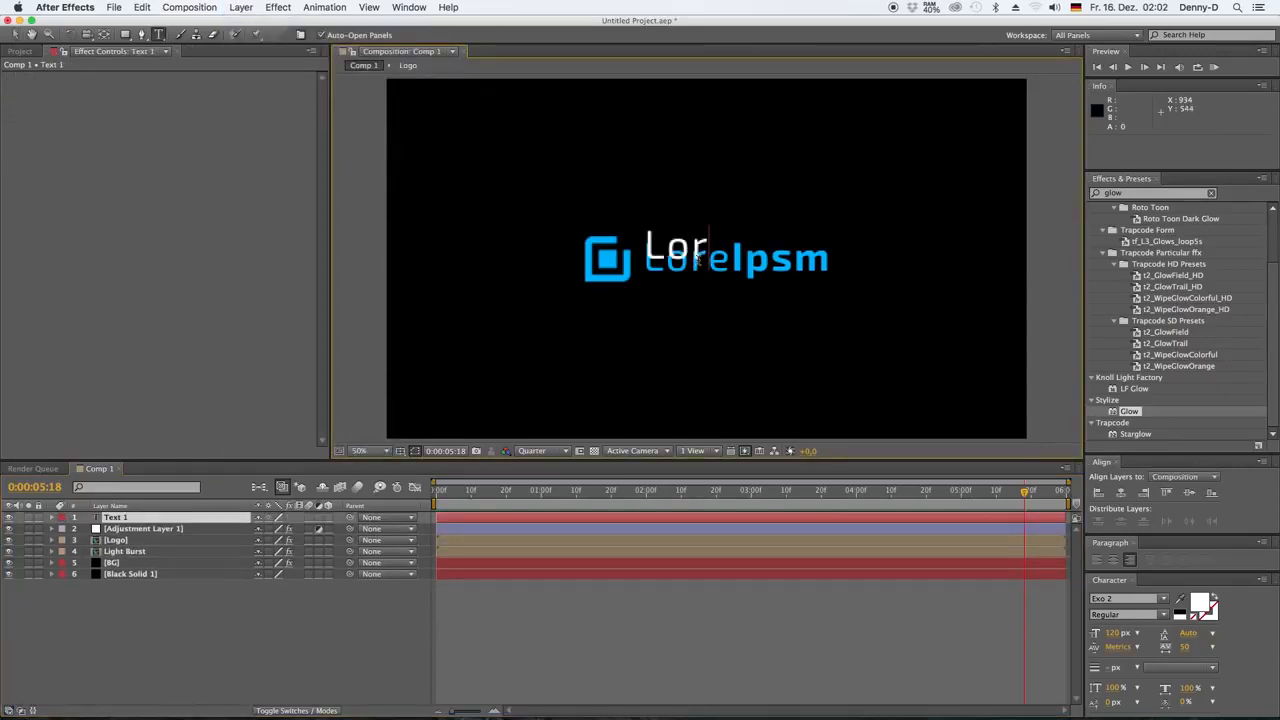
{"action": "type", "text": "em Ipsum dolor"}
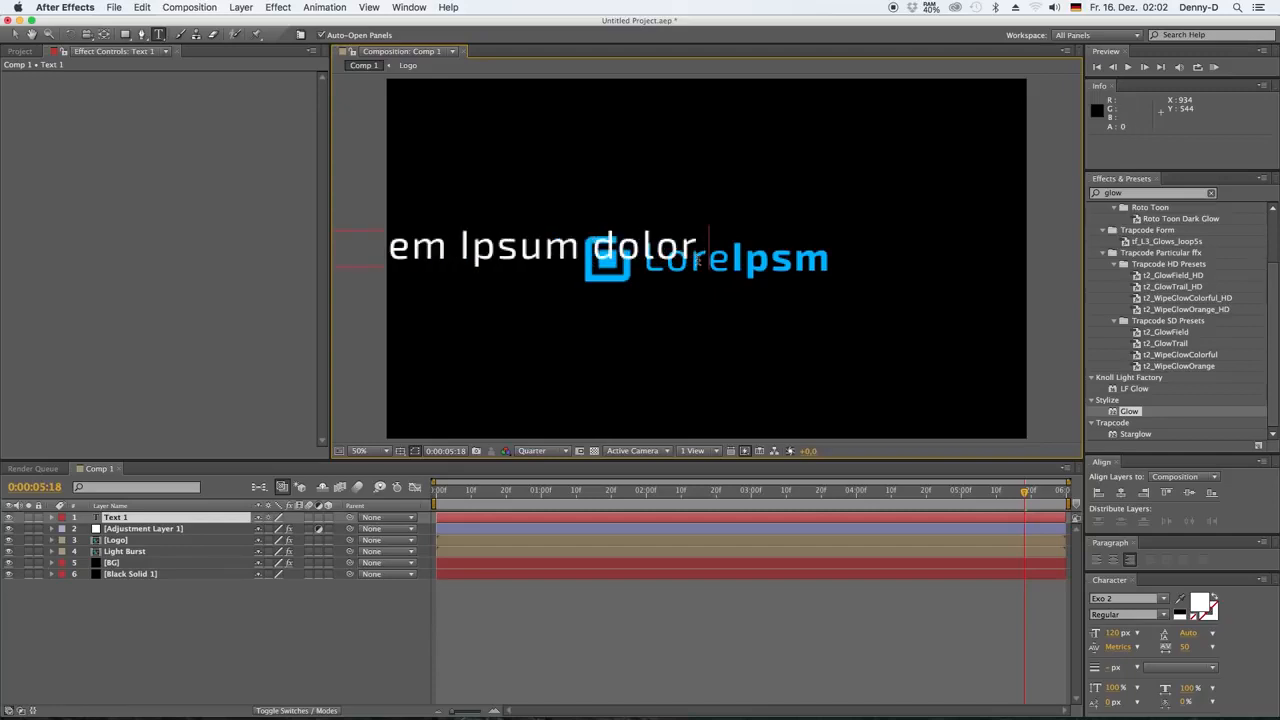
{"action": "type", "text": " sit amet"}
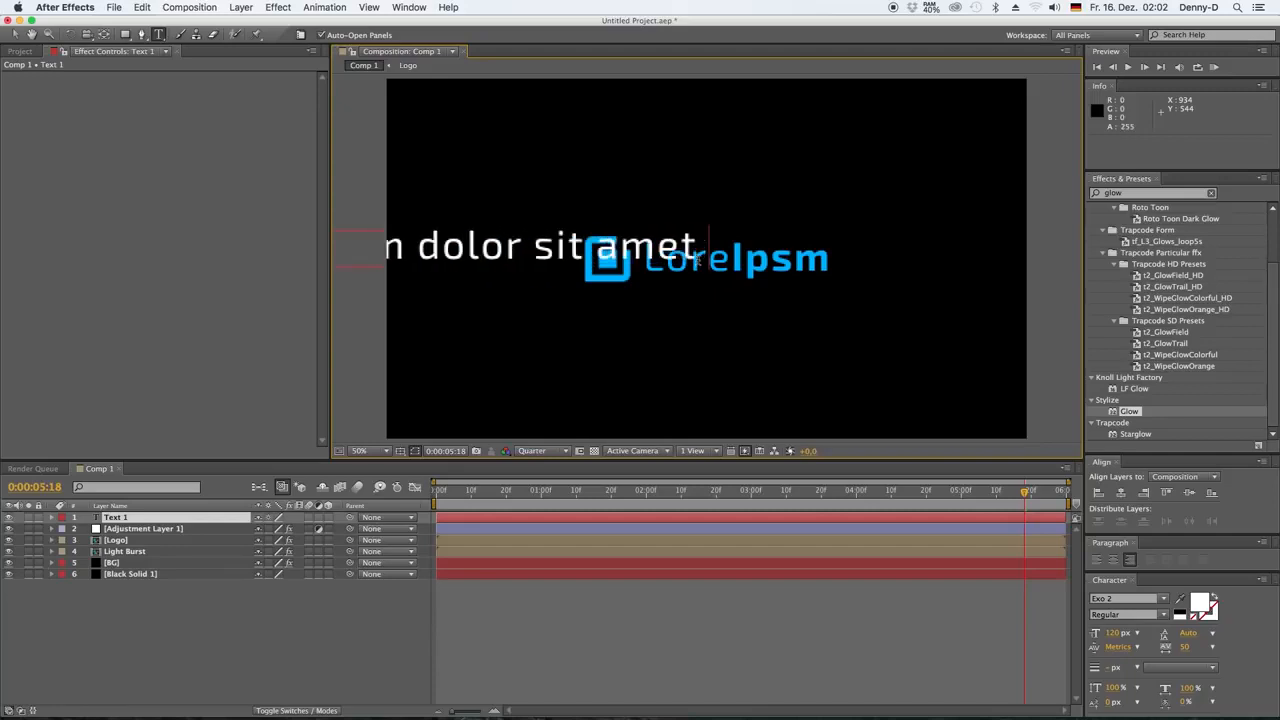
{"action": "type", "text": " l m the greatest"}
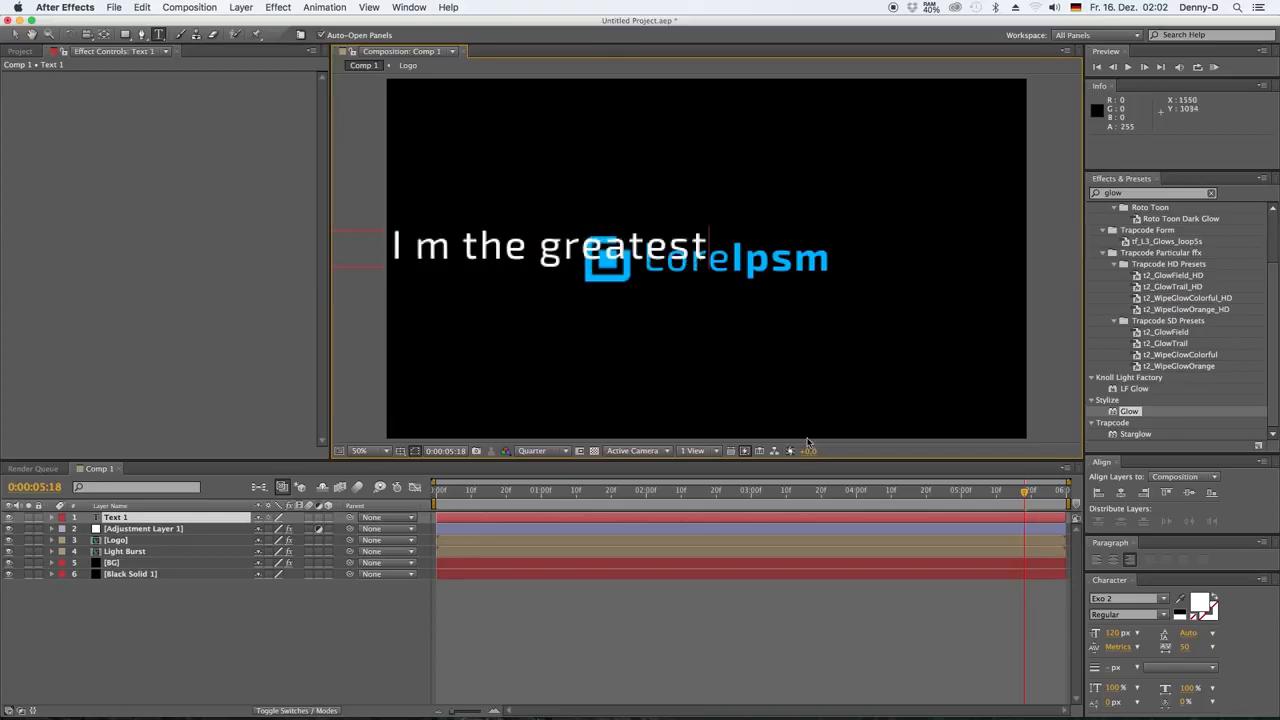
Set the tagline's font size to 25 px and position it directly beneath the LoreIpsm wordmark, aligned with its edges
{"action": "double_click", "coordinate": [112, 518]}
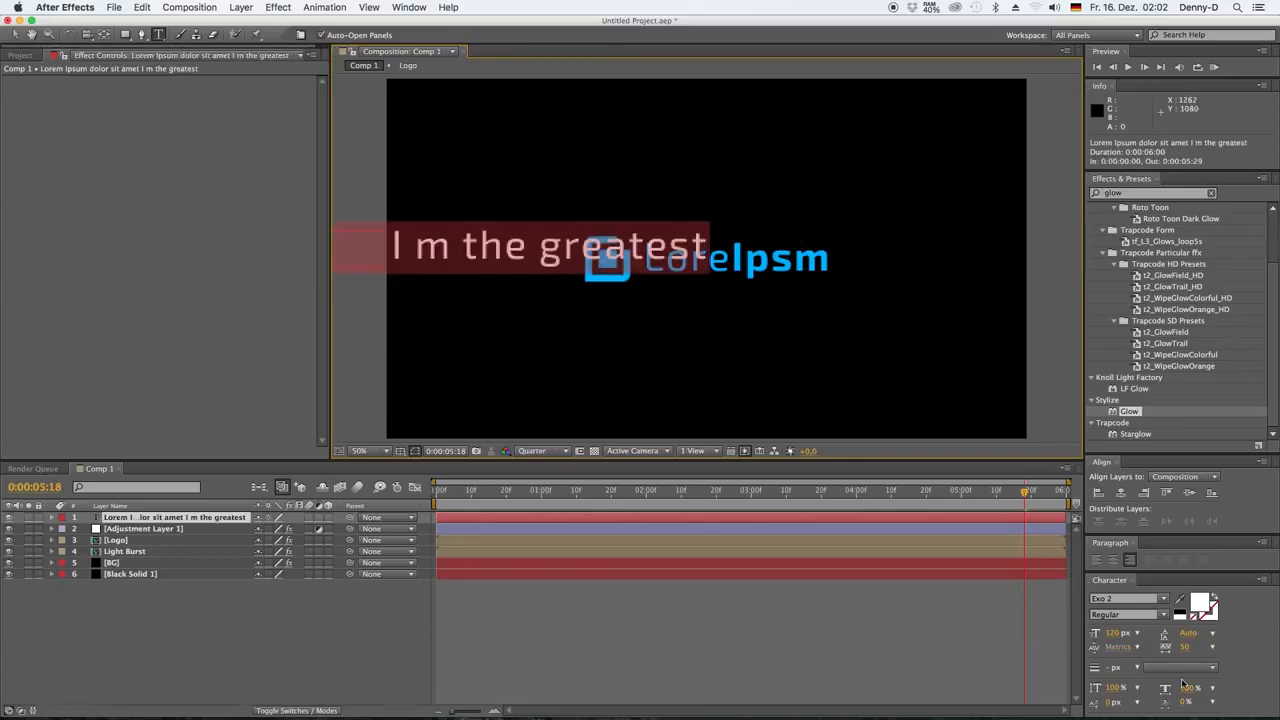
{"action": "left_click_drag", "start_coordinate": [1119, 634], "coordinate": [1057, 635]}
{"action": "key", "text": "v"}
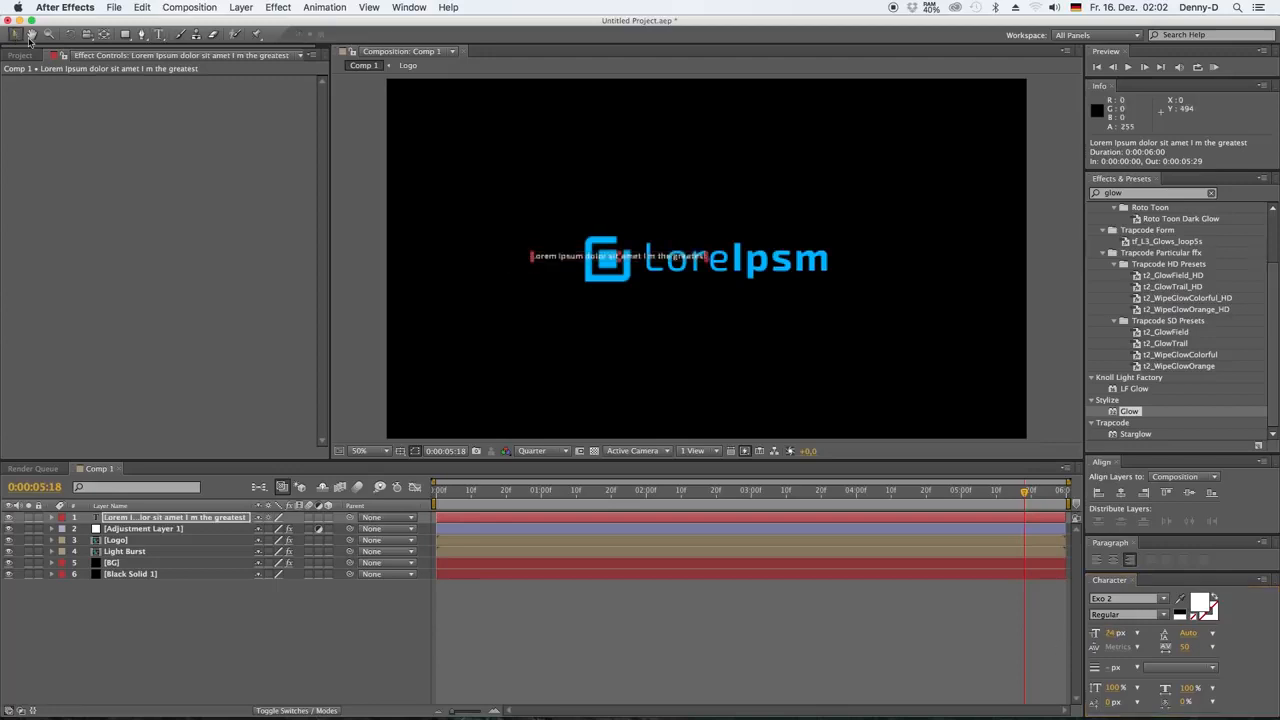
{"action": "left_click_drag", "start_coordinate": [594, 268], "coordinate": [710, 297]}
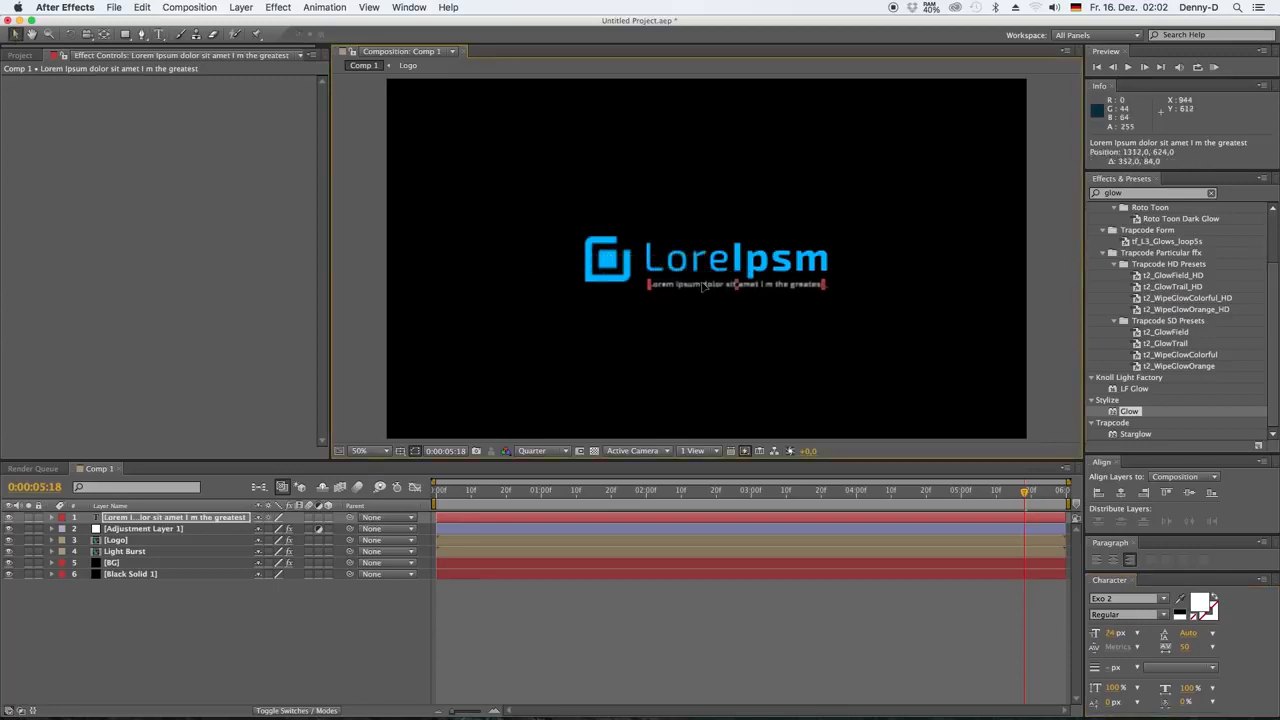
{"action": "left_click", "coordinate": [1113, 634]}
{"action": "left_click_drag", "start_coordinate": [740, 291], "coordinate": [748, 289]}
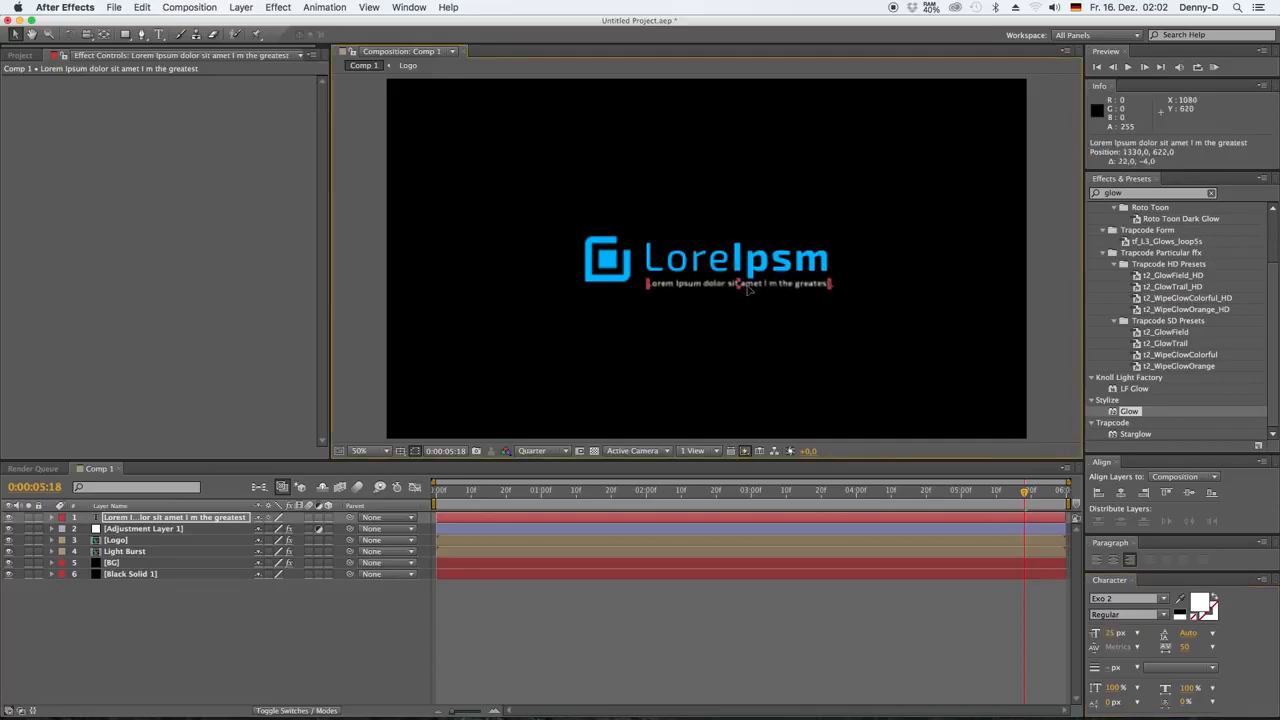
Move the tagline layer below Adjustment Layer 1 and apply the Fade Up Characters preset to it at 0:00:02:20
{"action": "left_click", "coordinate": [318, 620]}
{"action": "left_click_drag", "start_coordinate": [100, 519], "coordinate": [96, 540]}
{"action": "left_click", "coordinate": [1130, 193]}
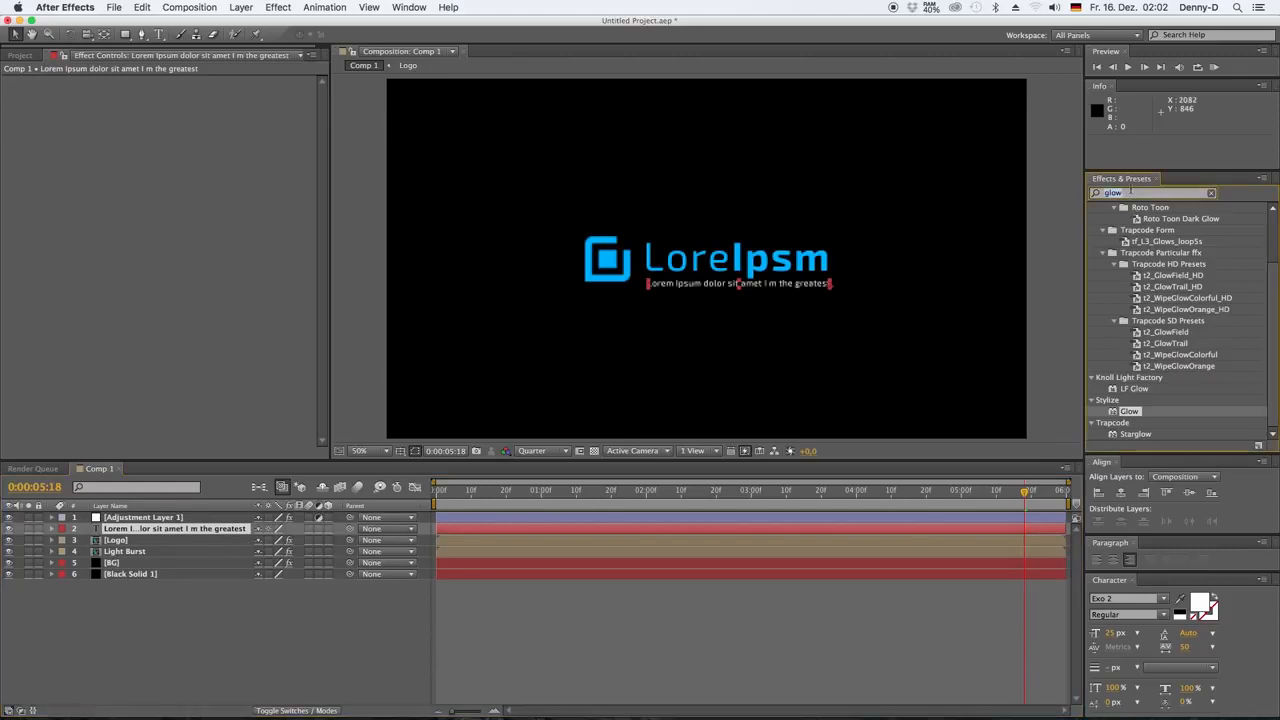
{"action": "type", "text": "character"}
{"action": "left_click_drag", "start_coordinate": [1172, 300], "coordinate": [923, 434]}
{"action": "left_click_drag", "start_coordinate": [831, 491], "coordinate": [715, 481]}
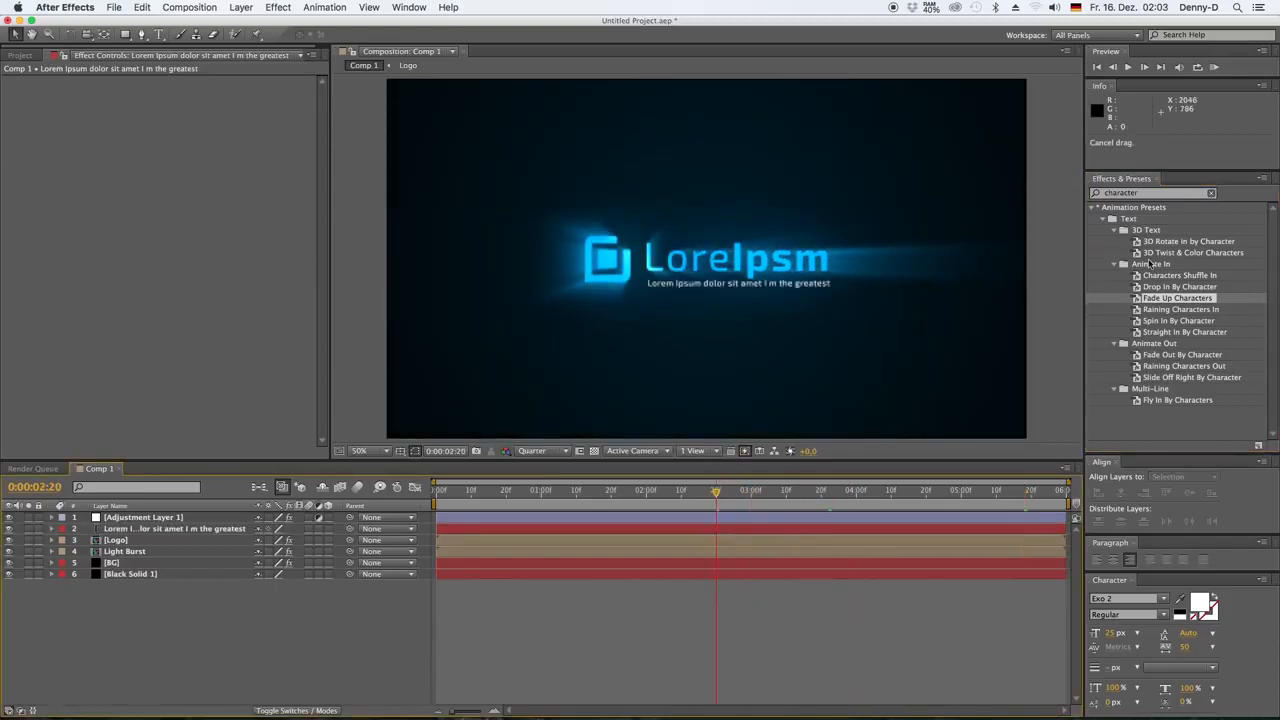
{"action": "left_click_drag", "start_coordinate": [1136, 298], "coordinate": [394, 535]}
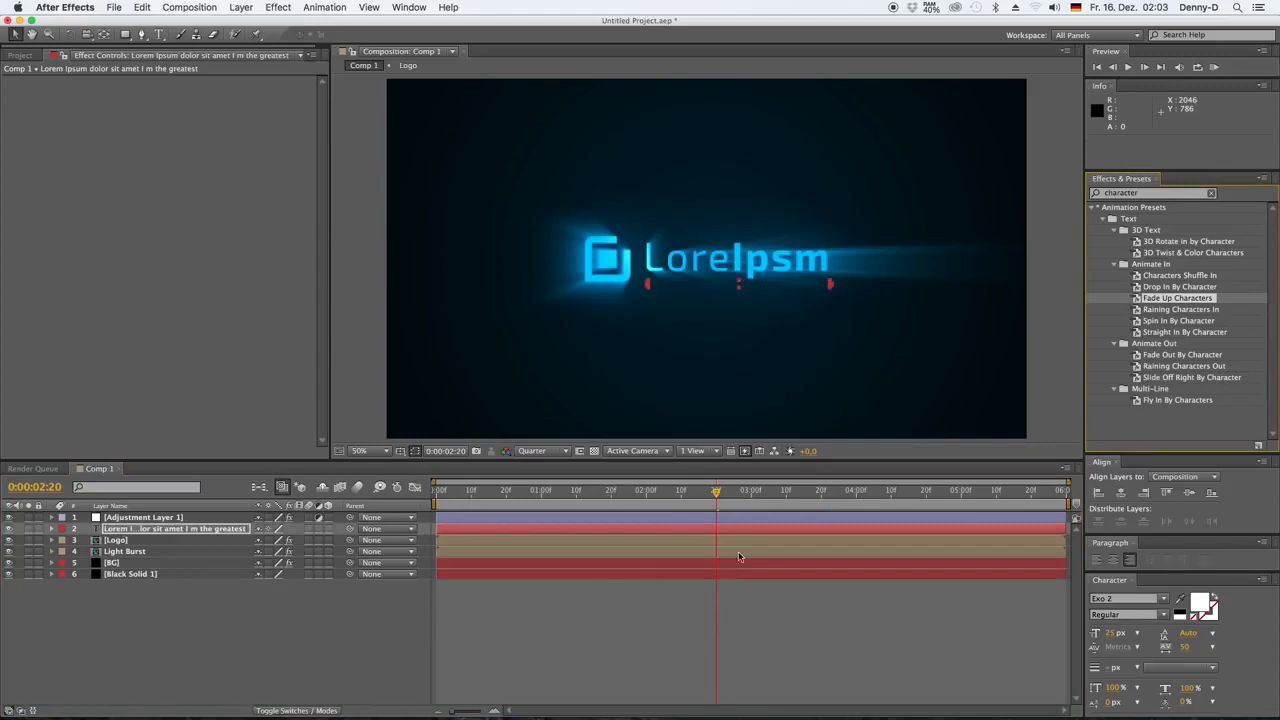
Shift the tagline's Range Selector Start keyframes to about 0:00:03:00 and 0:00:05:00, preview the animation, and collapse the layer
{"action": "key", "text": "u"}
{"action": "key", "text": "space"}
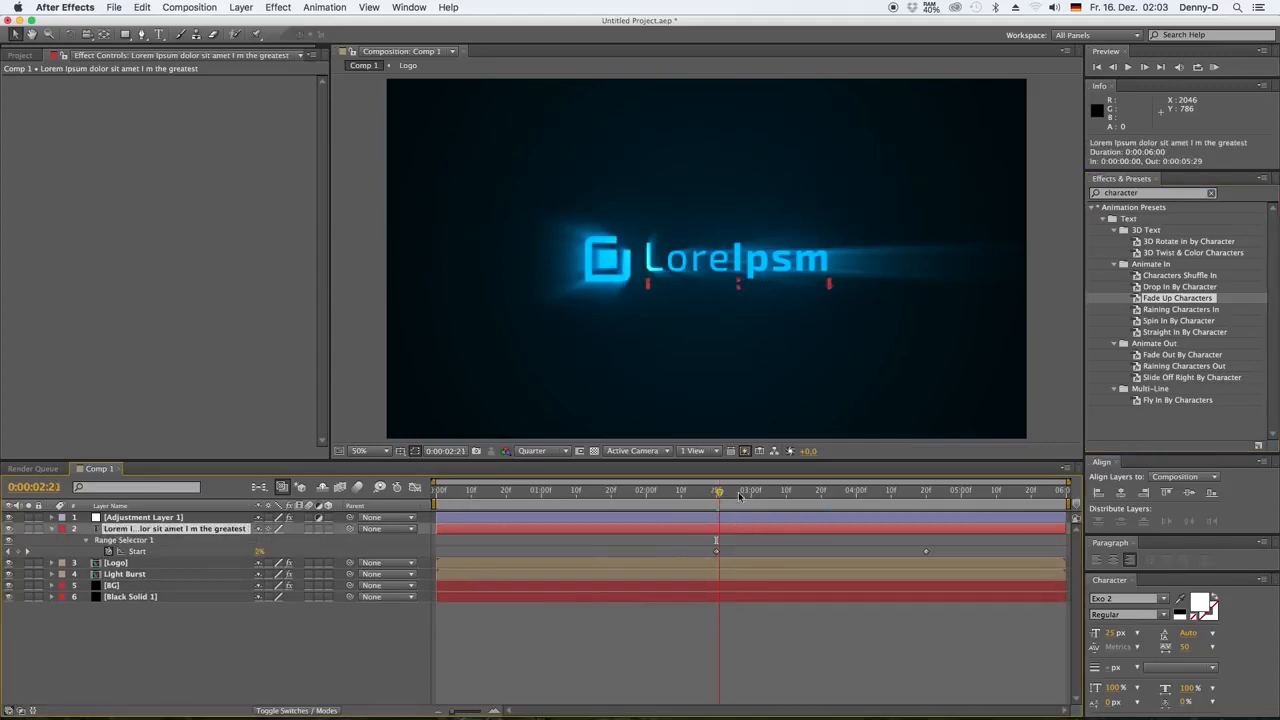
{"action": "left_click", "coordinate": [808, 492]}
{"action": "left_click_drag", "start_coordinate": [808, 497], "coordinate": [781, 496]}
{"action": "left_click_drag", "start_coordinate": [946, 546], "coordinate": [787, 549]}
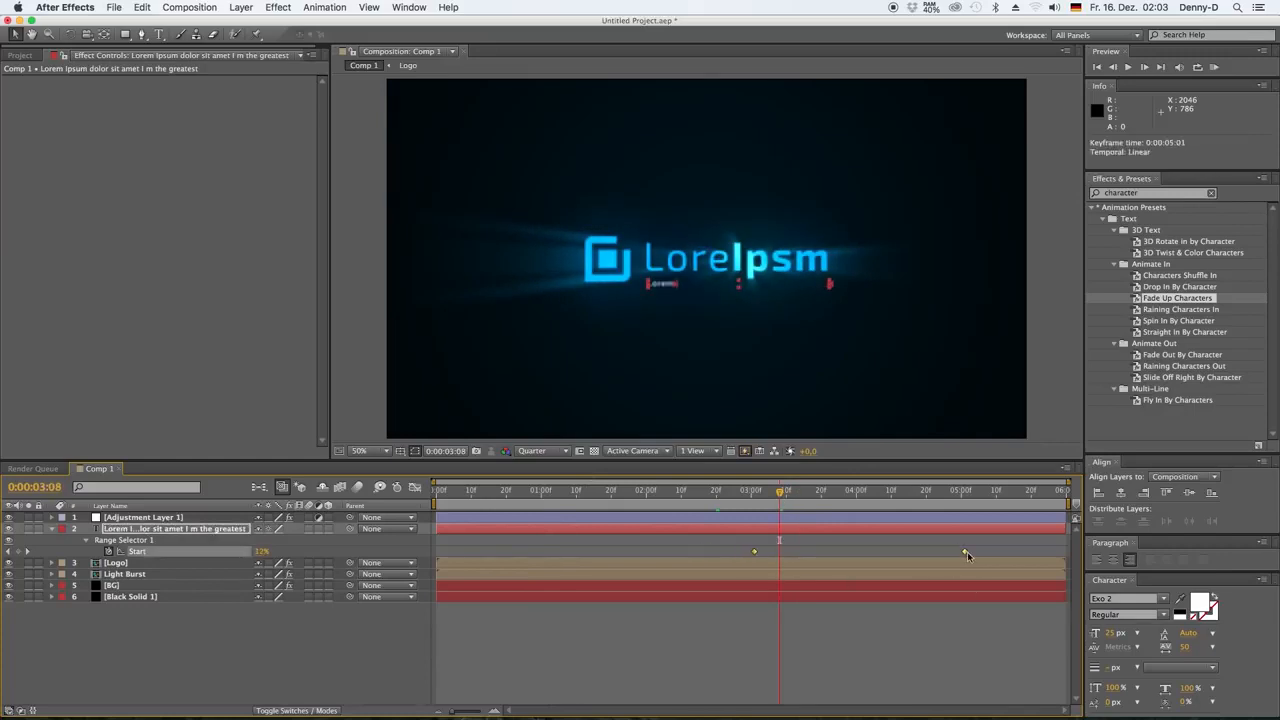
{"action": "left_click_drag", "start_coordinate": [961, 553], "coordinate": [961, 553]}
{"action": "key", "text": "space"}
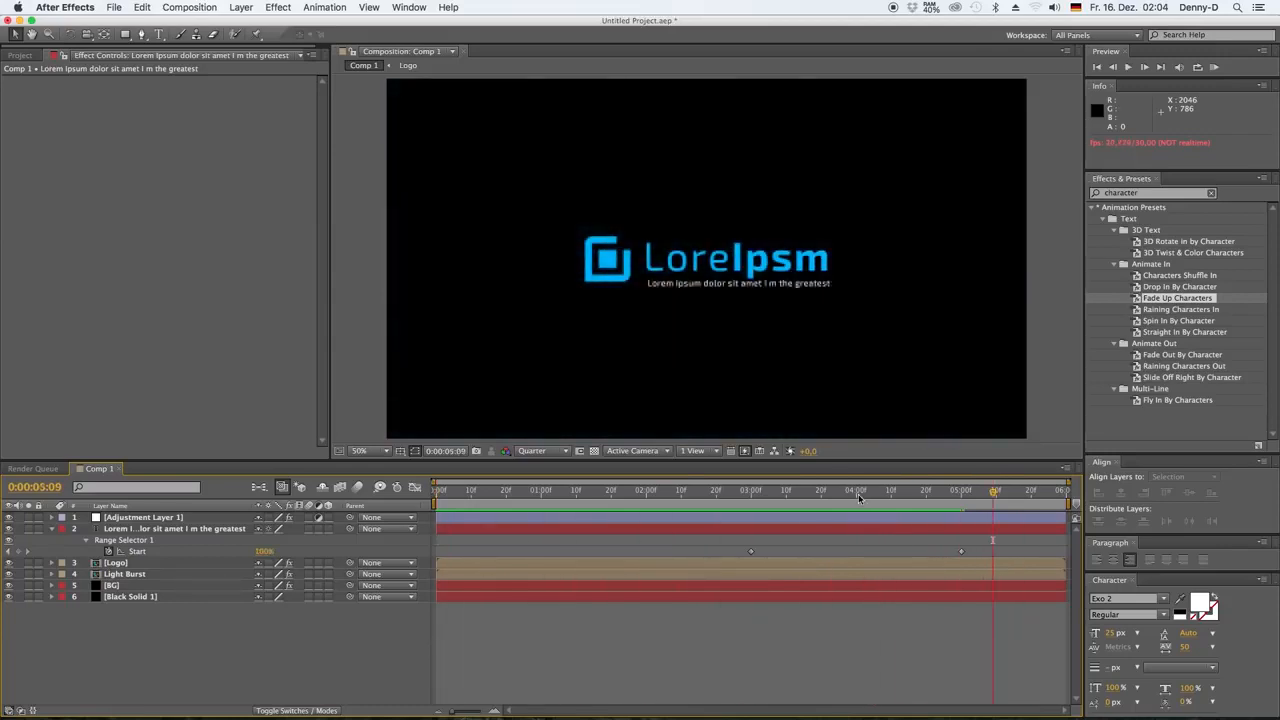
{"action": "left_click", "coordinate": [52, 529]}
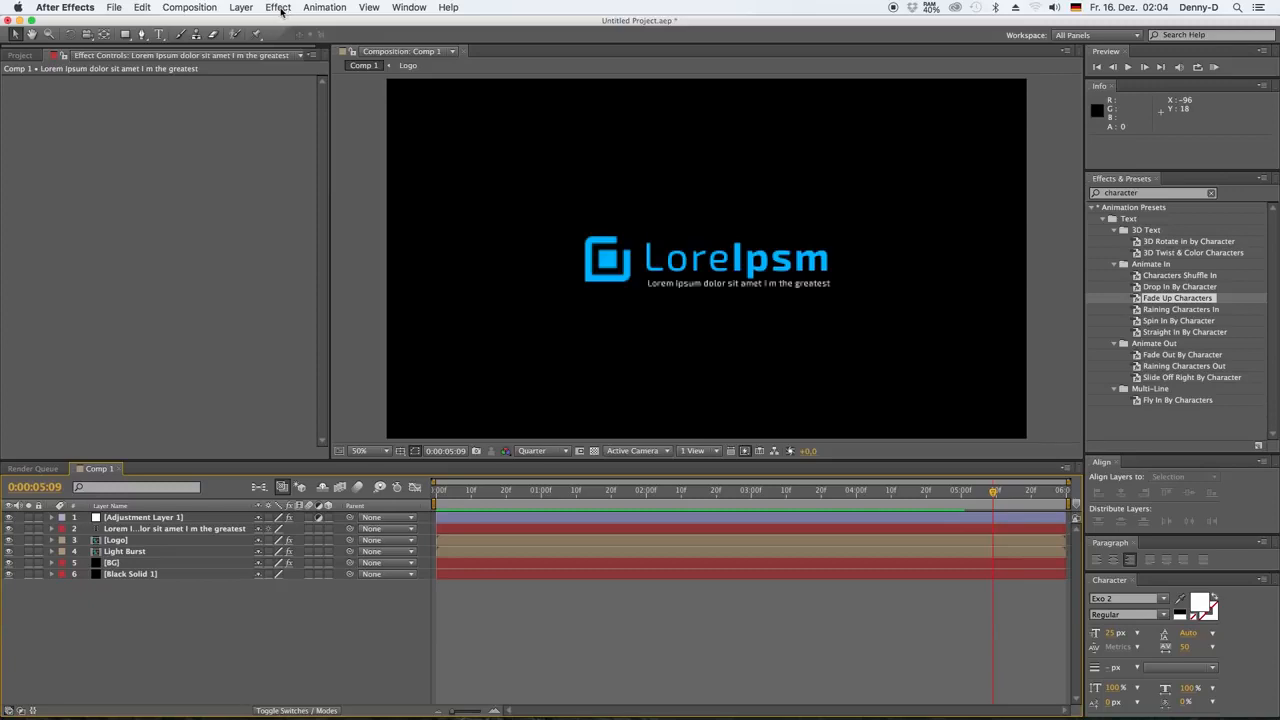
Add Comp 1 to the render queue and accept render settings with Best quality and Full resolution
{"action": "left_click", "coordinate": [210, 8]}
{"action": "left_click", "coordinate": [189, 104]}
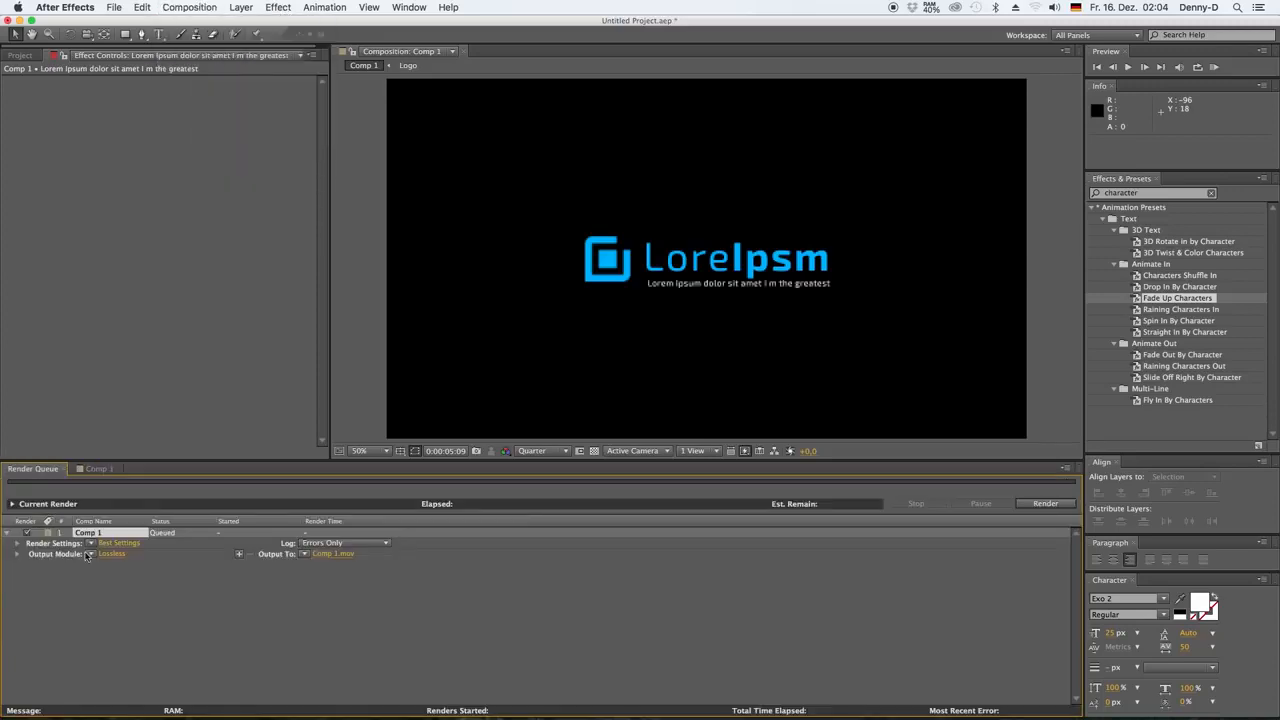
{"action": "left_click", "coordinate": [118, 543]}
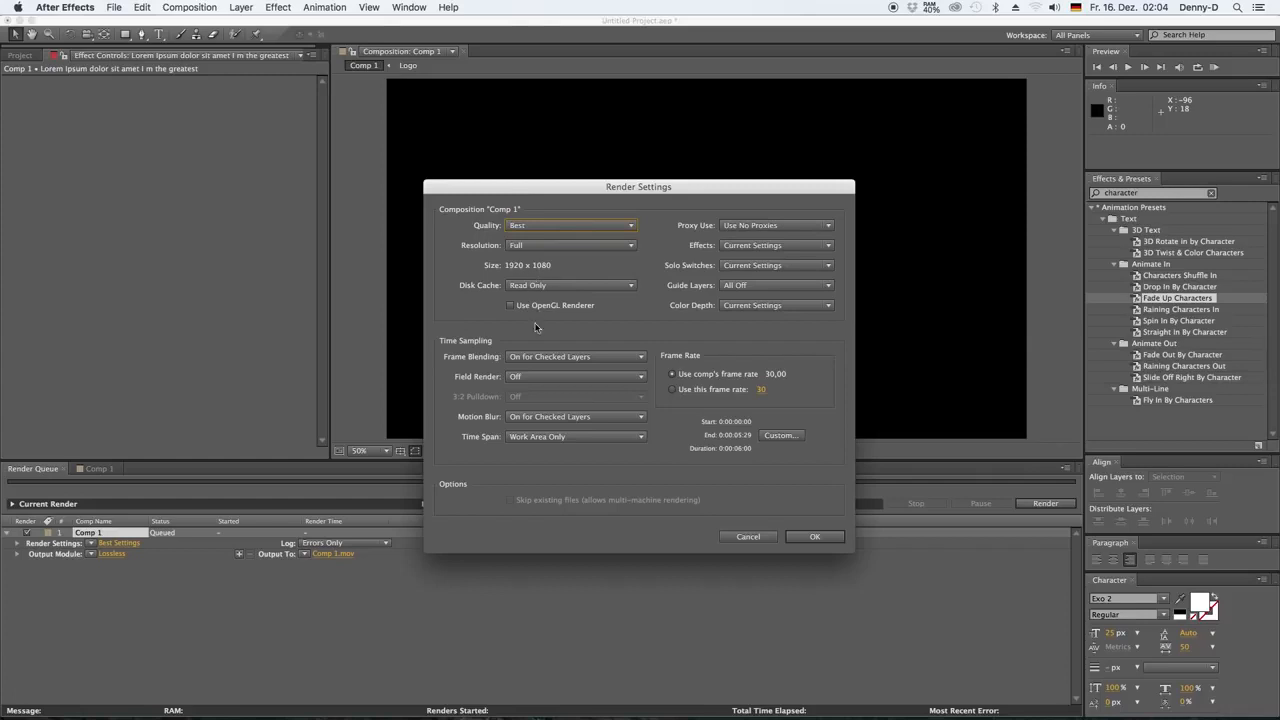
{"action": "left_click", "coordinate": [814, 536]}
Set the video codec of Comp 1's QuickTime output module to H.264
{"action": "left_click", "coordinate": [112, 554]}
{"action": "left_click", "coordinate": [754, 272]}
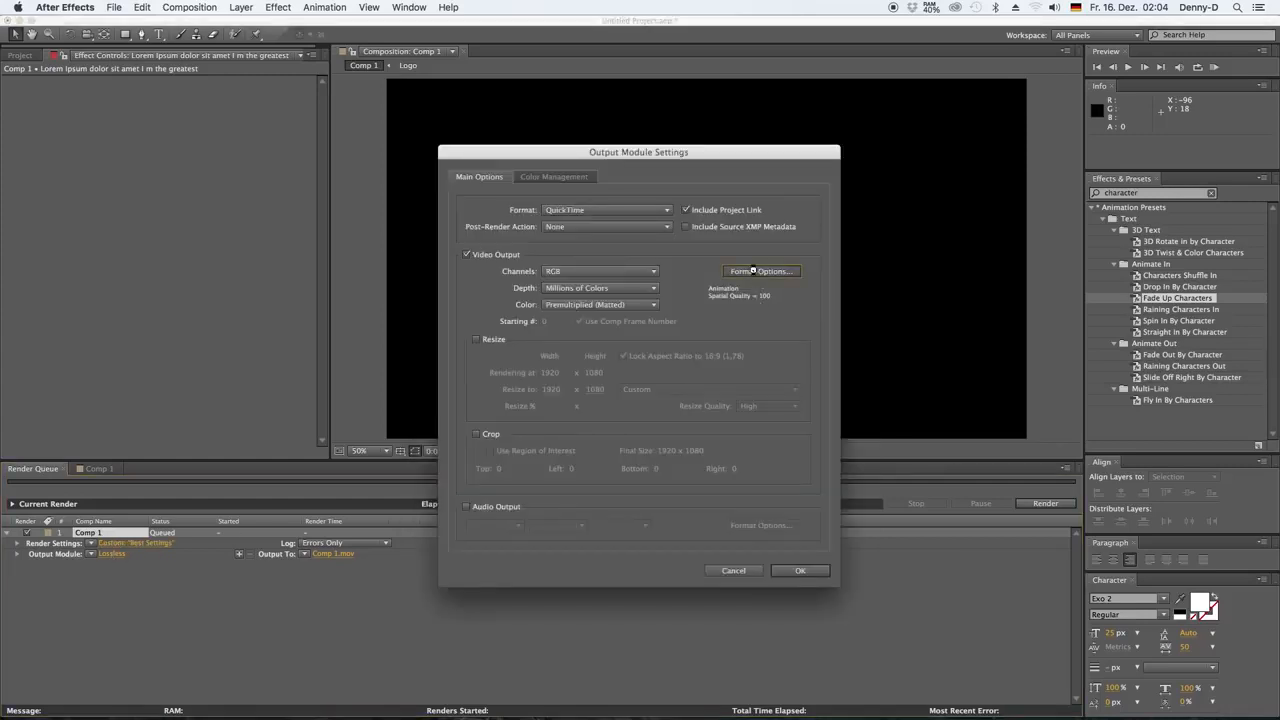
{"action": "left_click", "coordinate": [650, 226]}
{"action": "scroll", "coordinate": [655, 425], "scroll_direction": "down", "scroll_amount": 2}
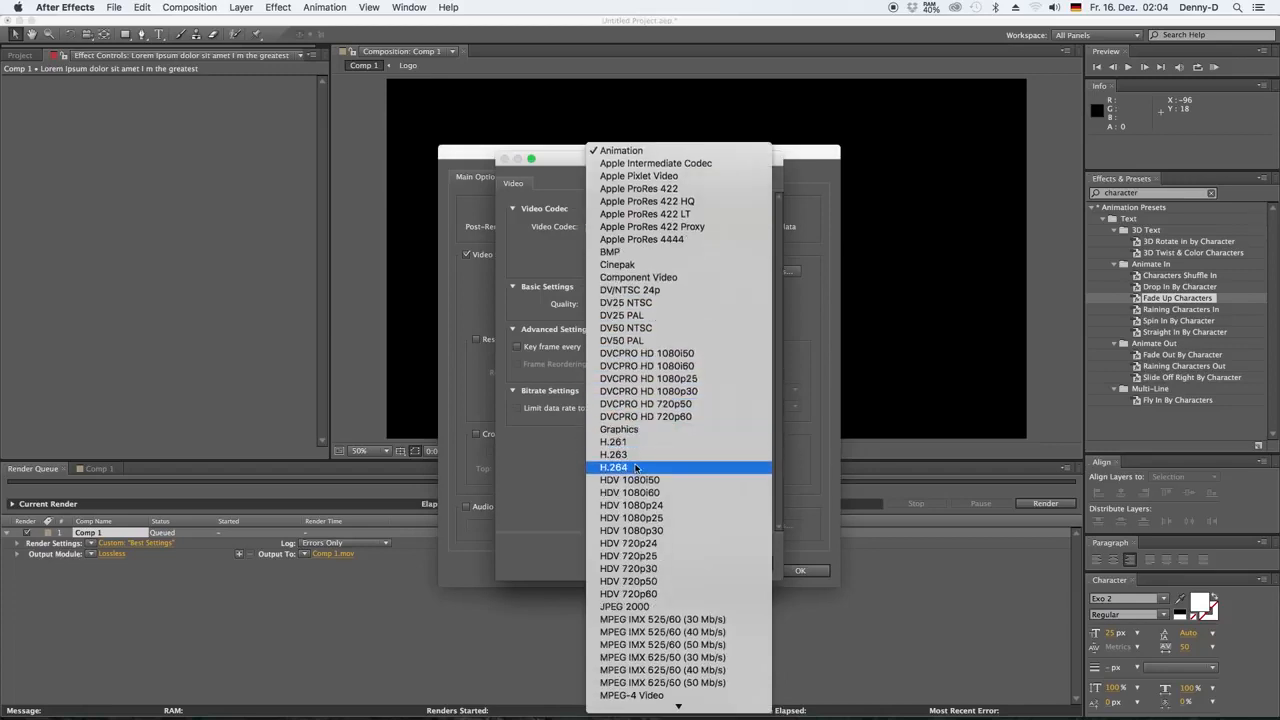
{"action": "left_click", "coordinate": [634, 467]}
{"action": "left_click", "coordinate": [760, 566]}
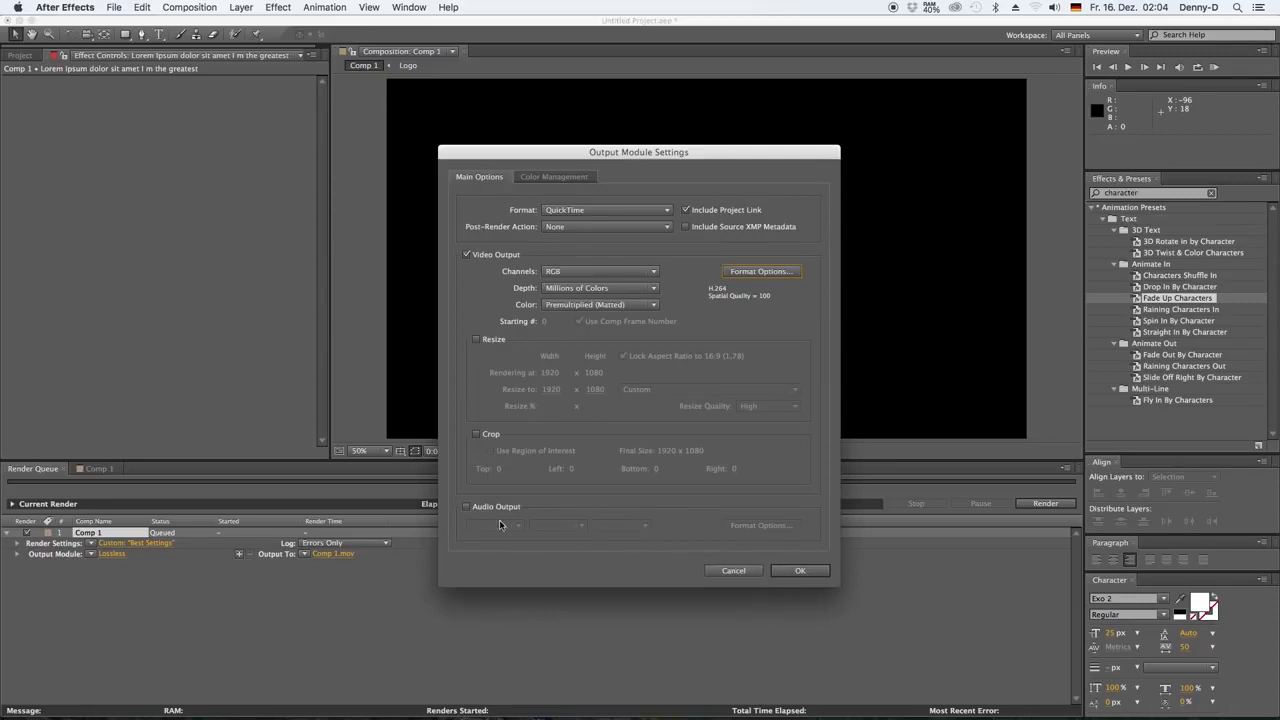
{"action": "left_click", "coordinate": [802, 571]}
Name the output movie "Logo Animation" in the Logo Animation folder and start the render
{"action": "left_click", "coordinate": [335, 553]}
{"action": "type", "text": "Logo Animation"}
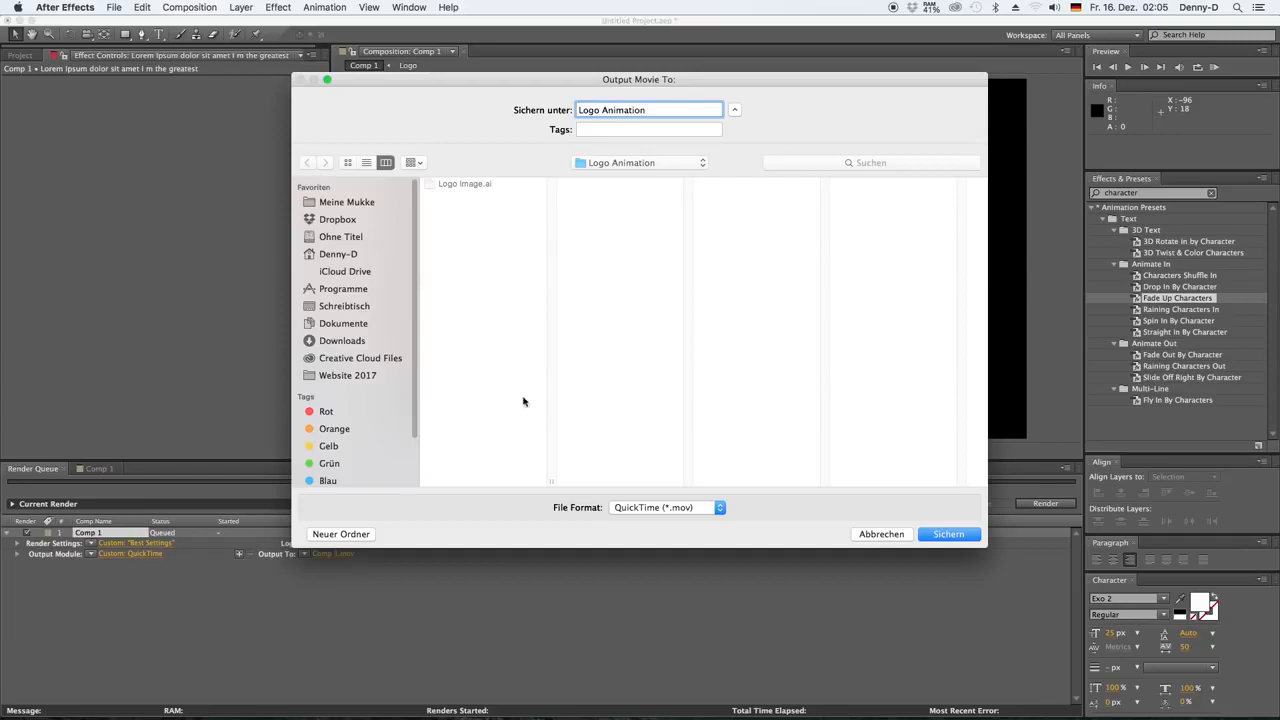
{"action": "left_click", "coordinate": [935, 533]}
{"action": "left_click", "coordinate": [1045, 504]}
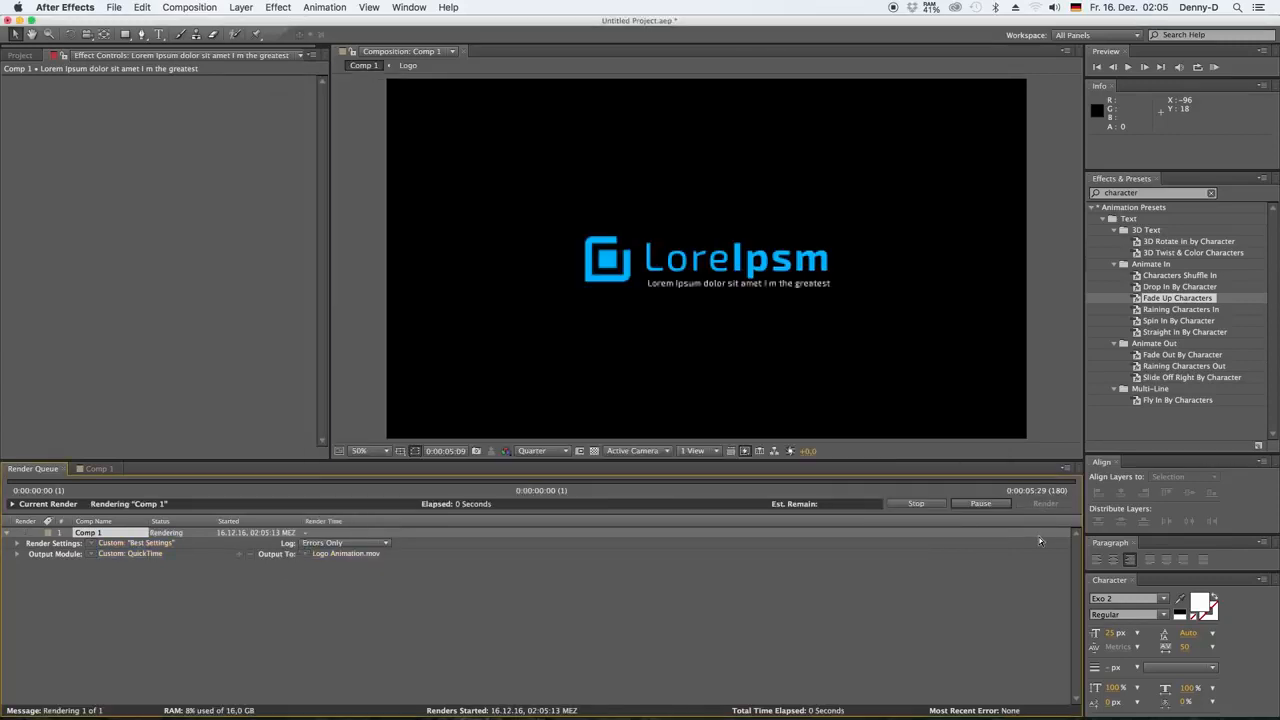